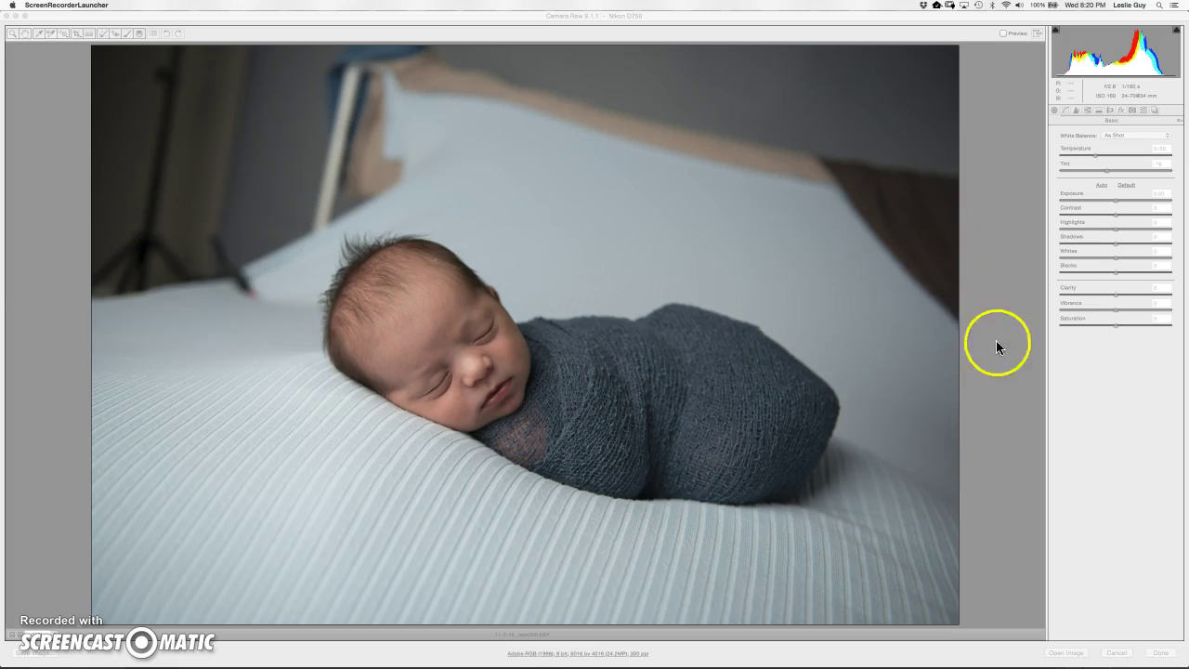
# - Set the raw photo's Exposure to +0.50, Shadows to +13, Blacks to +19, Clarity to -6 and Vibrance to +8
pyautogui.click(922, 341)
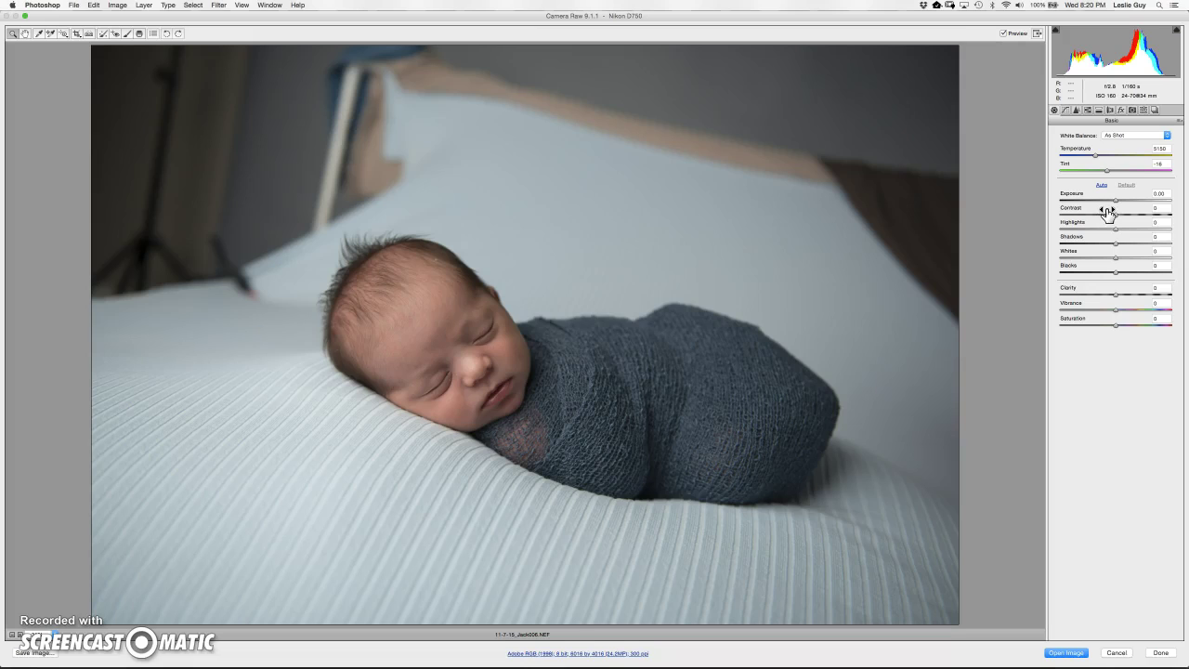
pyautogui.moveTo(1115, 205); pyautogui.dragTo(1123, 199)
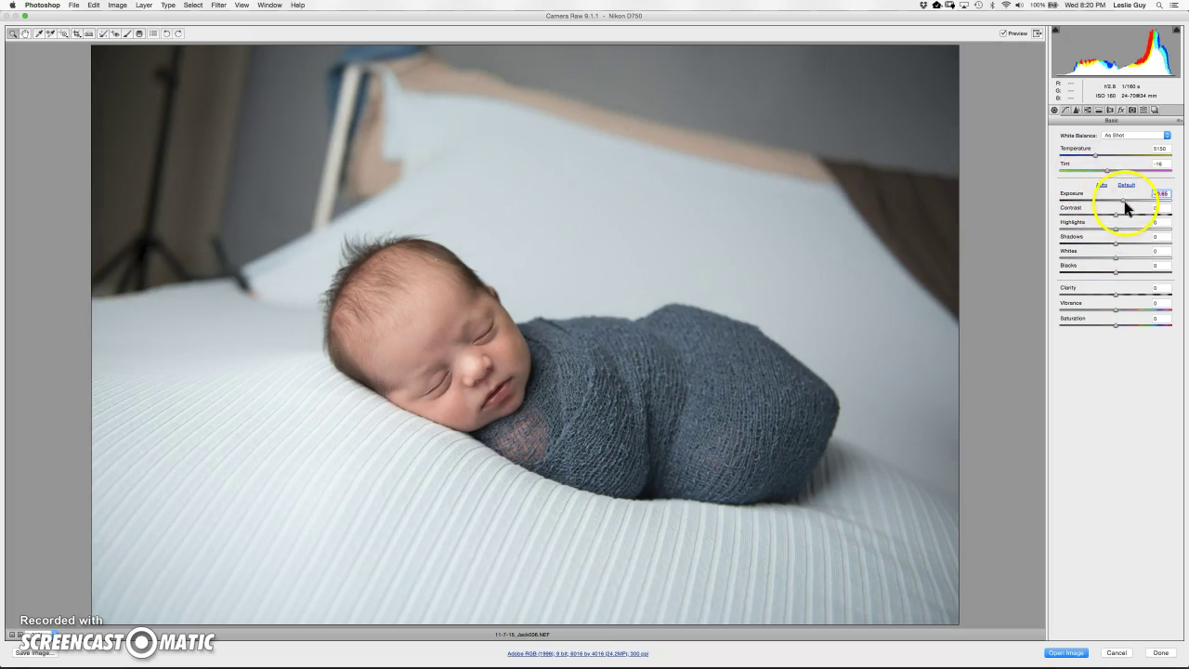
pyautogui.moveTo(1123, 204); pyautogui.dragTo(1121, 204)
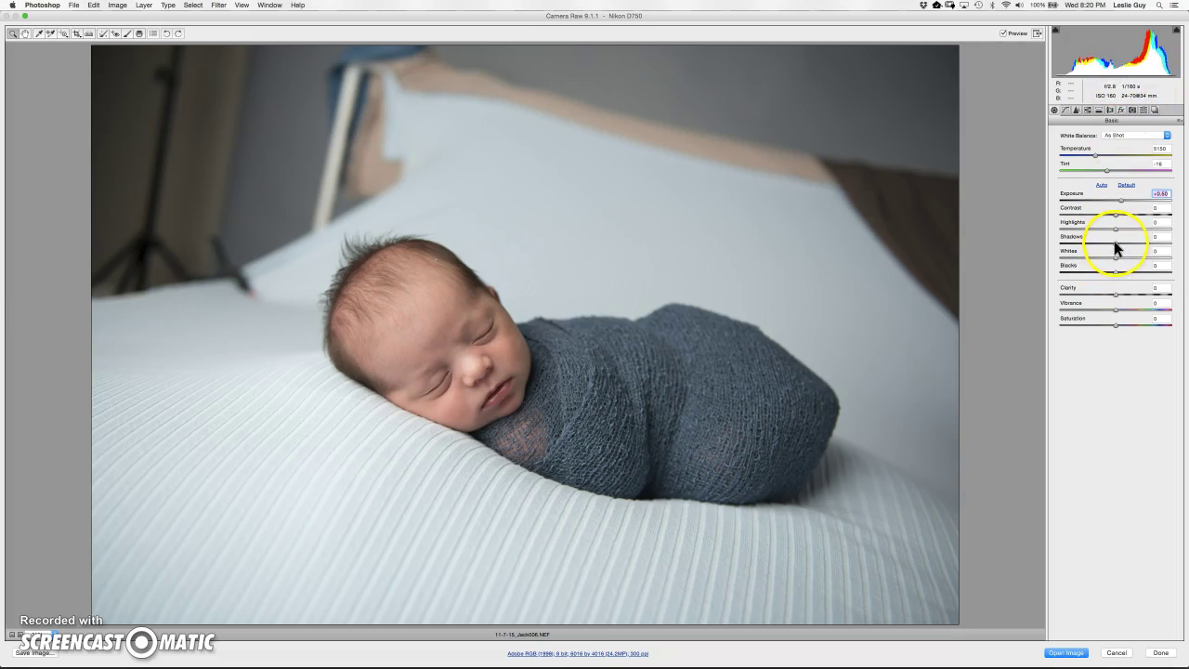
pyautogui.moveTo(1115, 243); pyautogui.dragTo(1123, 243)
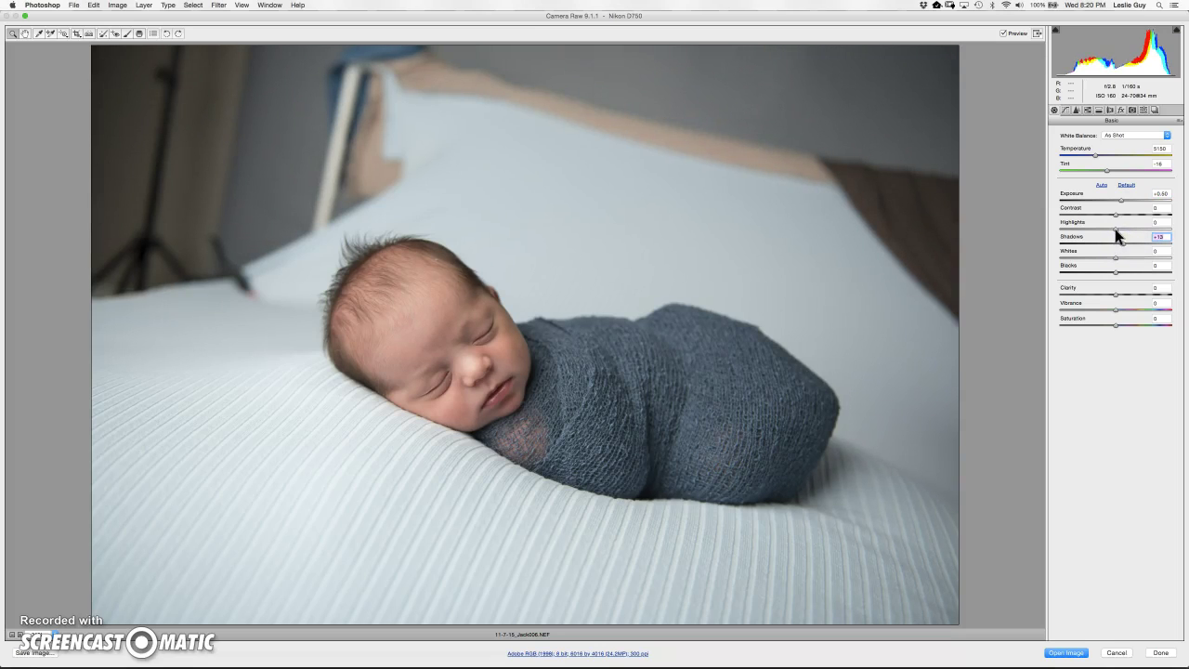
pyautogui.moveTo(1116, 272); pyautogui.dragTo(1117, 297)
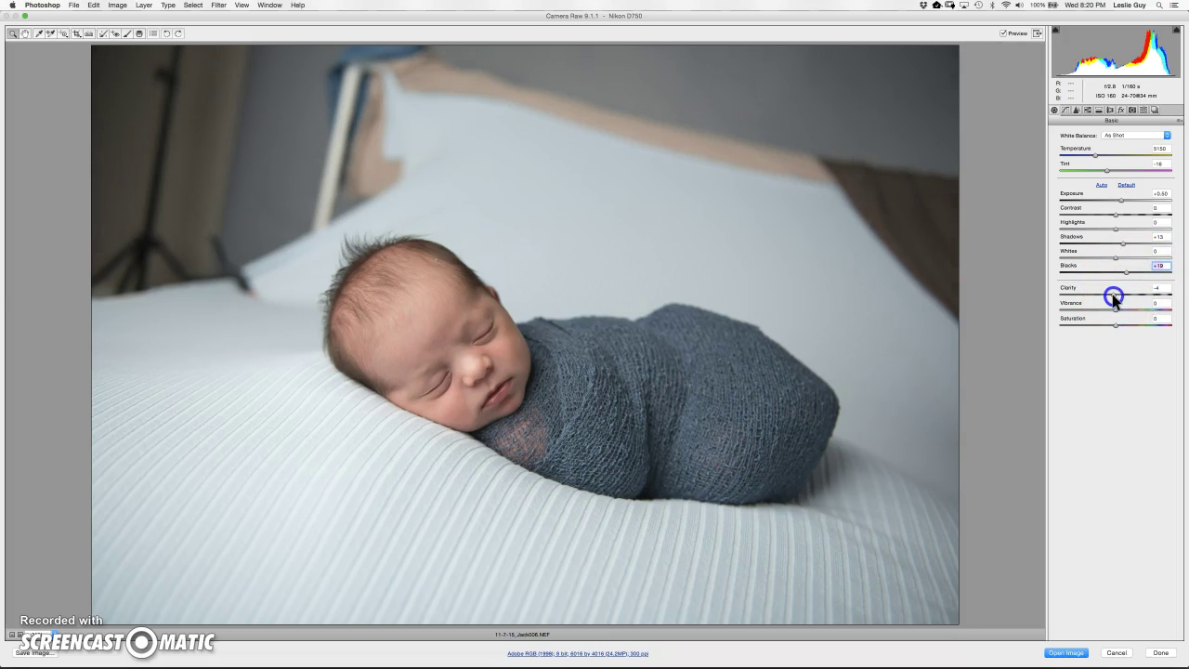
pyautogui.moveTo(1111, 295); pyautogui.dragTo(1121, 314)
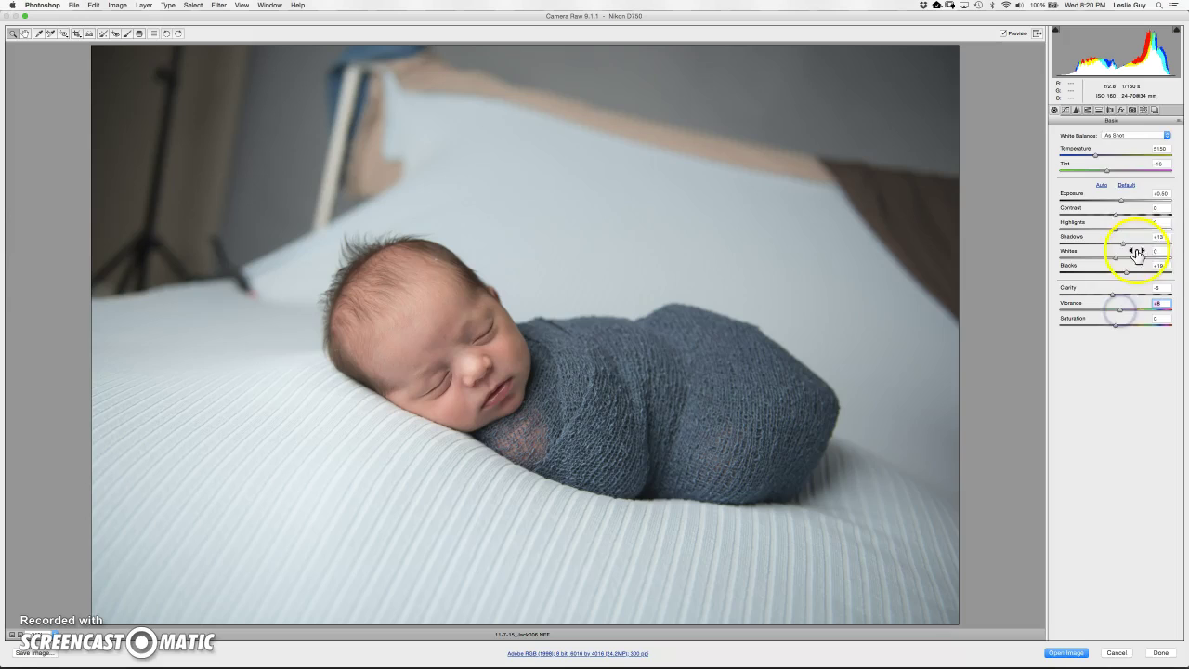
# - Enable lens profile corrections for the raw photo
pyautogui.click(1109, 109)
pyautogui.click(1075, 147)
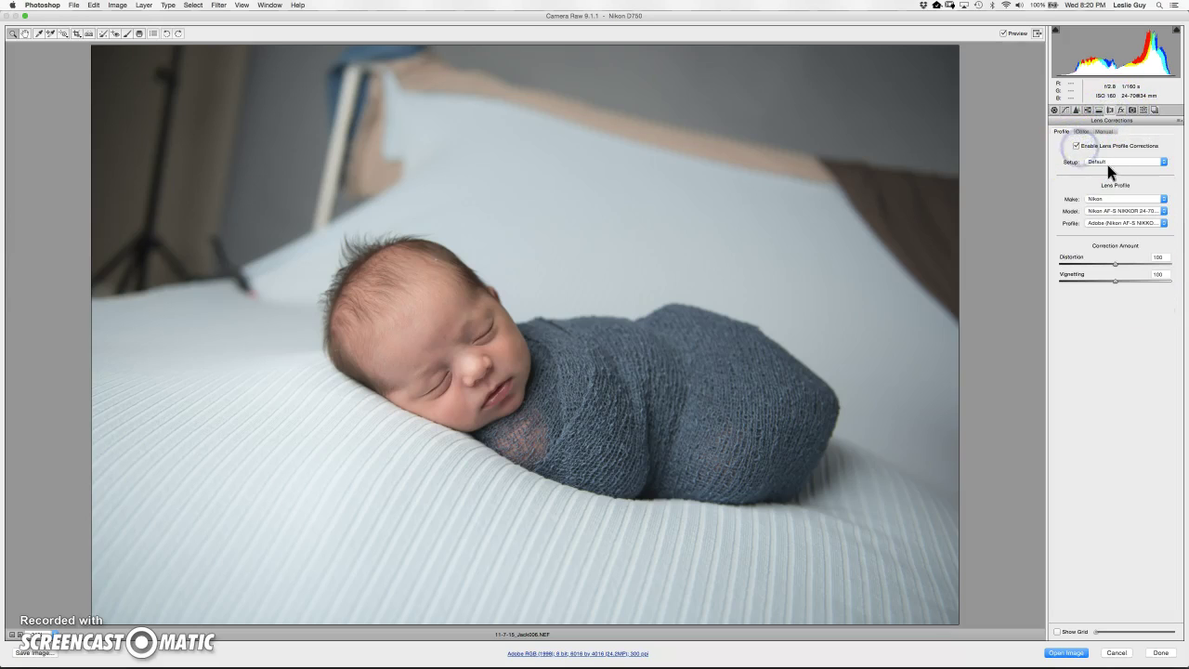
pyautogui.click(1090, 111)
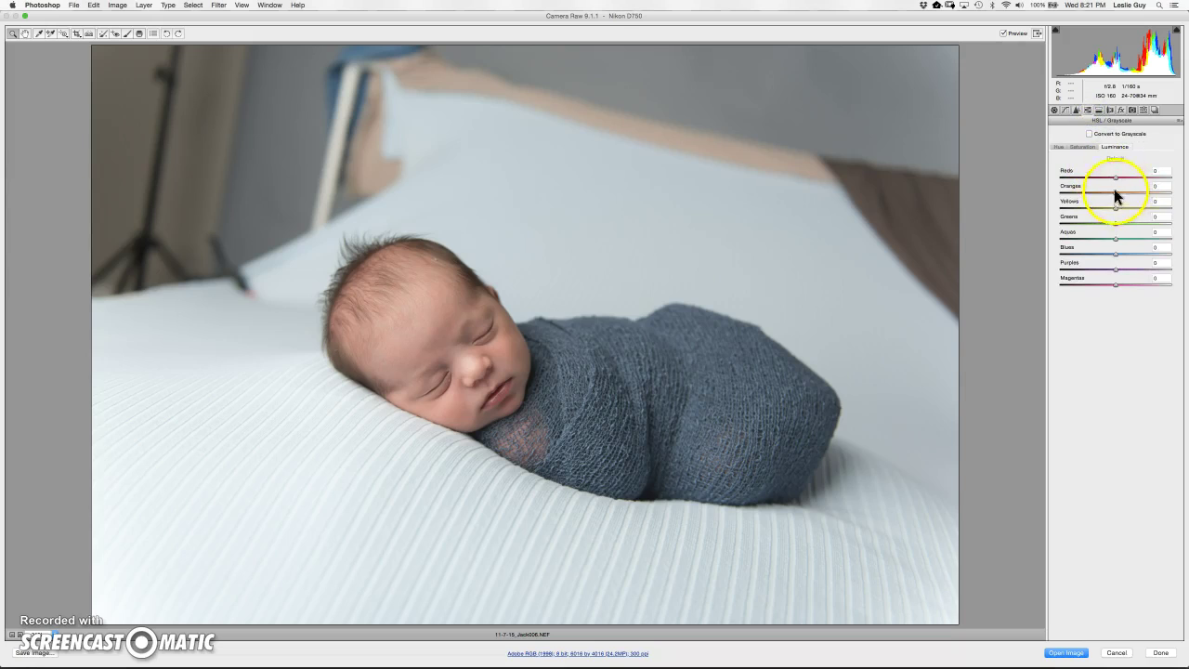
pyautogui.click(1116, 193)
pyautogui.moveTo(1115, 194); pyautogui.dragTo(1117, 196)
pyautogui.click(1084, 147)
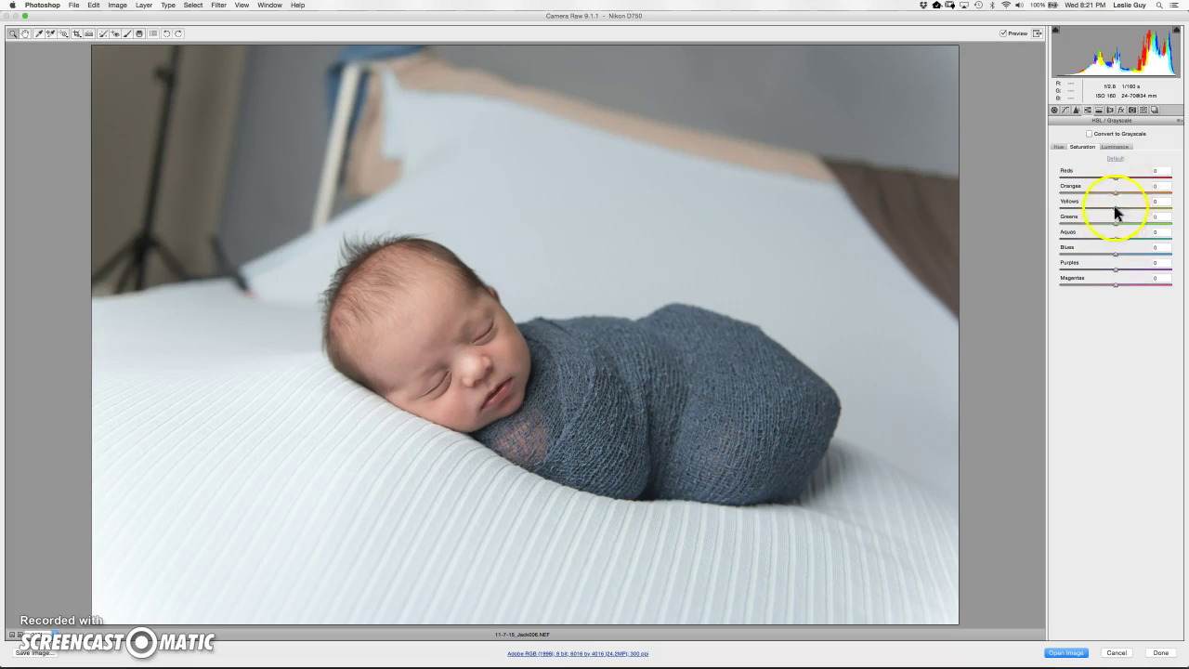
# - Set the sharpening Amount to 69 and Masking to 44, set luminance noise reduction to 46 and raise Luminance Contrast
pyautogui.click(1077, 111)
pyautogui.click(1110, 147)
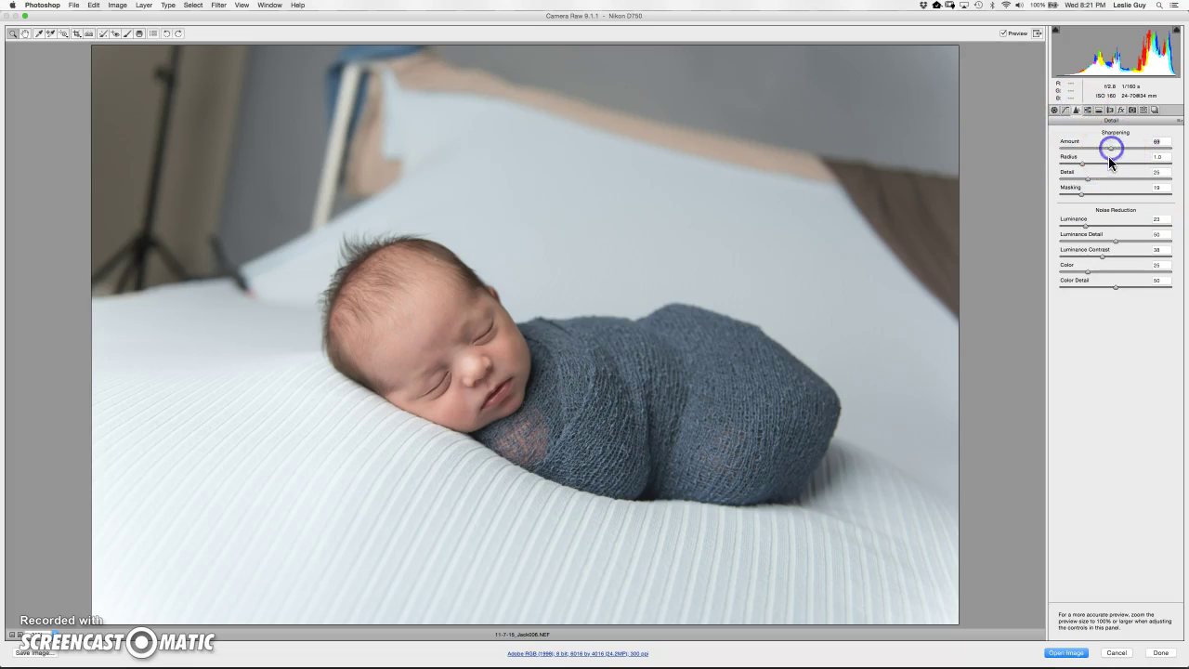
pyautogui.click(1111, 225)
pyautogui.click(1109, 257)
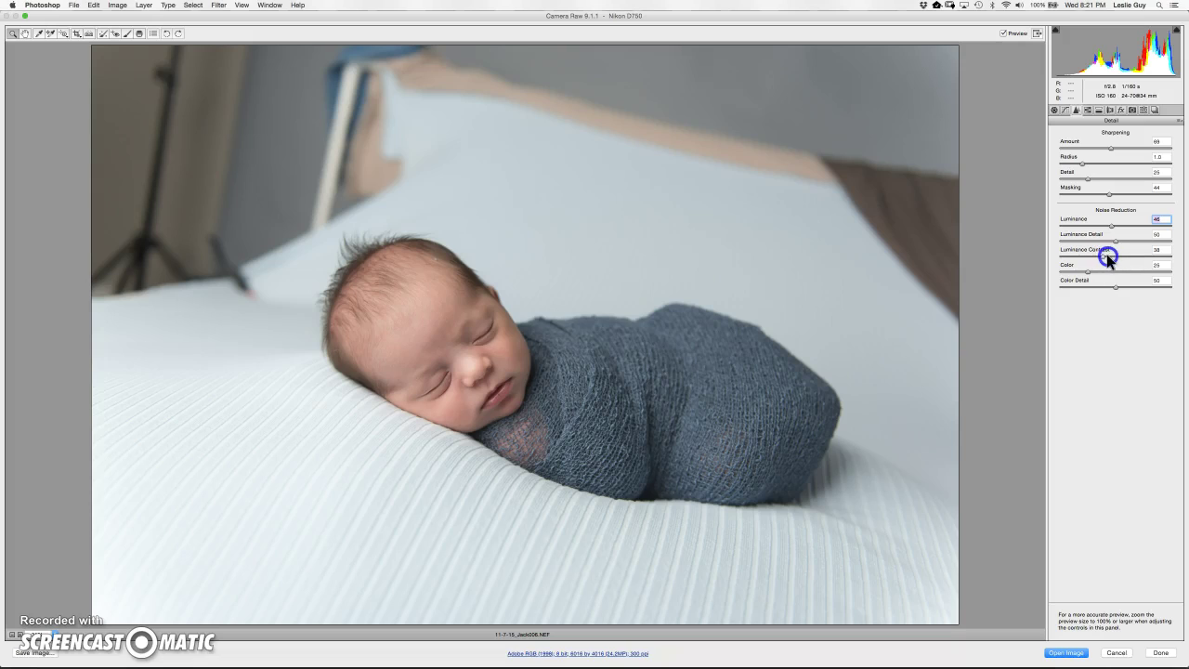
# - Finish the raw adjustments and open the photo in the main Photoshop editor
pyautogui.click(1066, 109)
pyautogui.click(1054, 109)
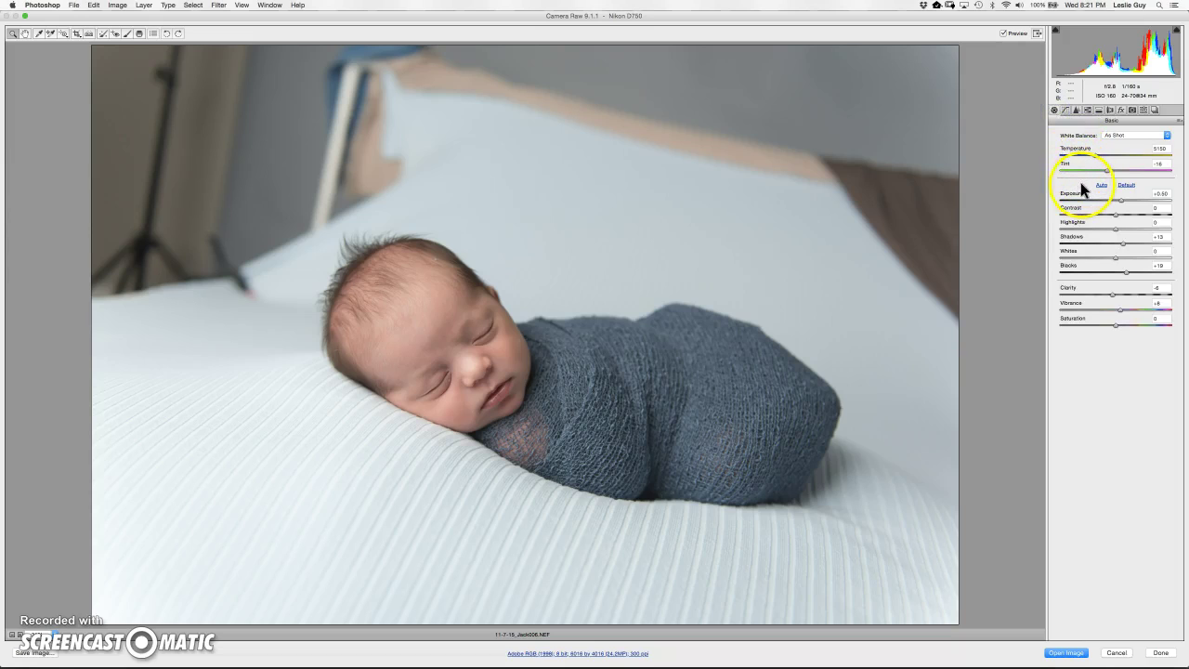
pyautogui.click(1066, 652)
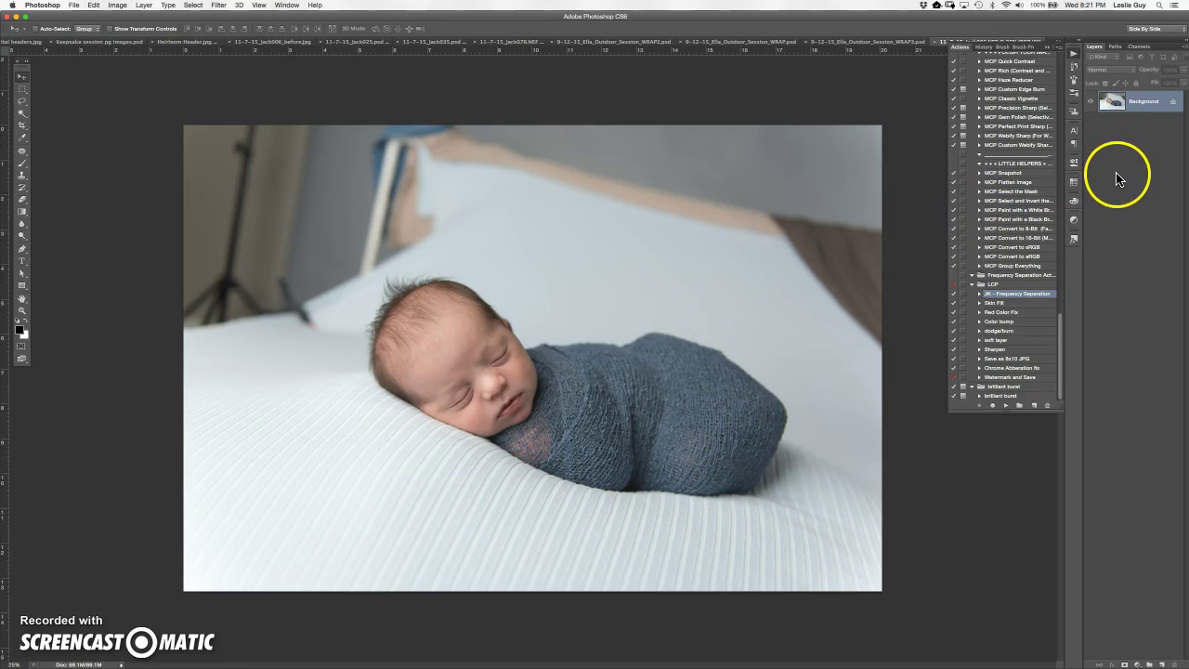
# - Duplicate the Background layer and open the Liquify filter on the copy
pyautogui.hotkey('ctrl', 'j')
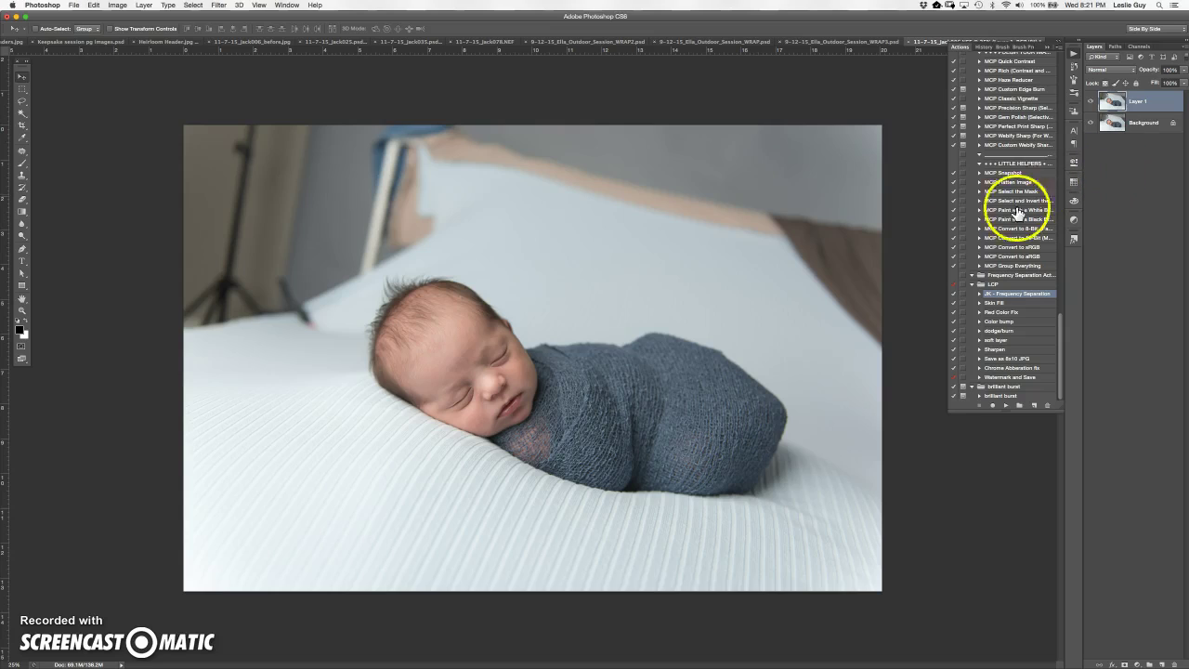
pyautogui.click(218, 5)
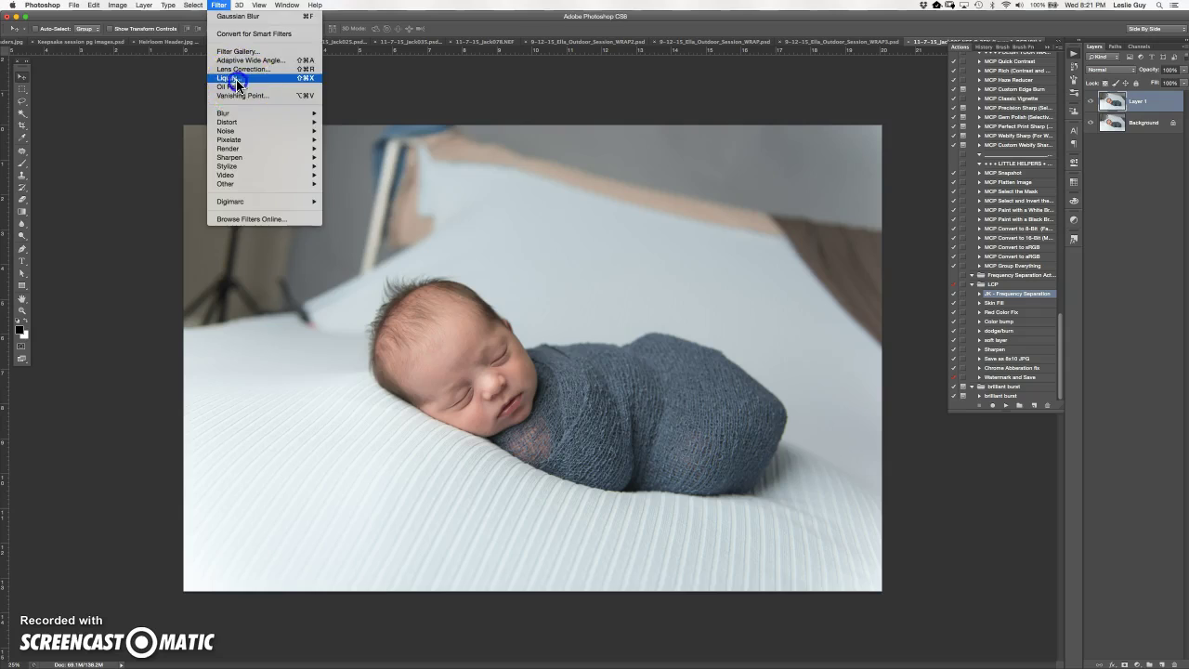
pyautogui.click(233, 78)
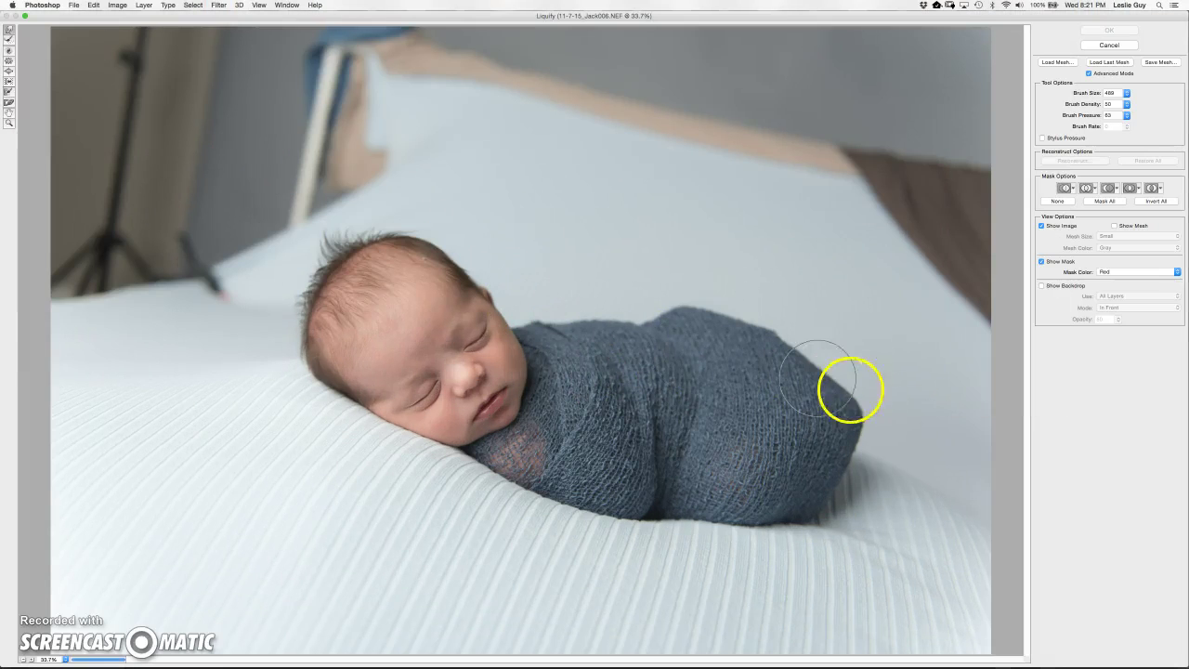
# - Enlarge the warp brush to 905 and push the feet end of the baby's wrap inward to round off its pointed corner
pyautogui.press('alt')
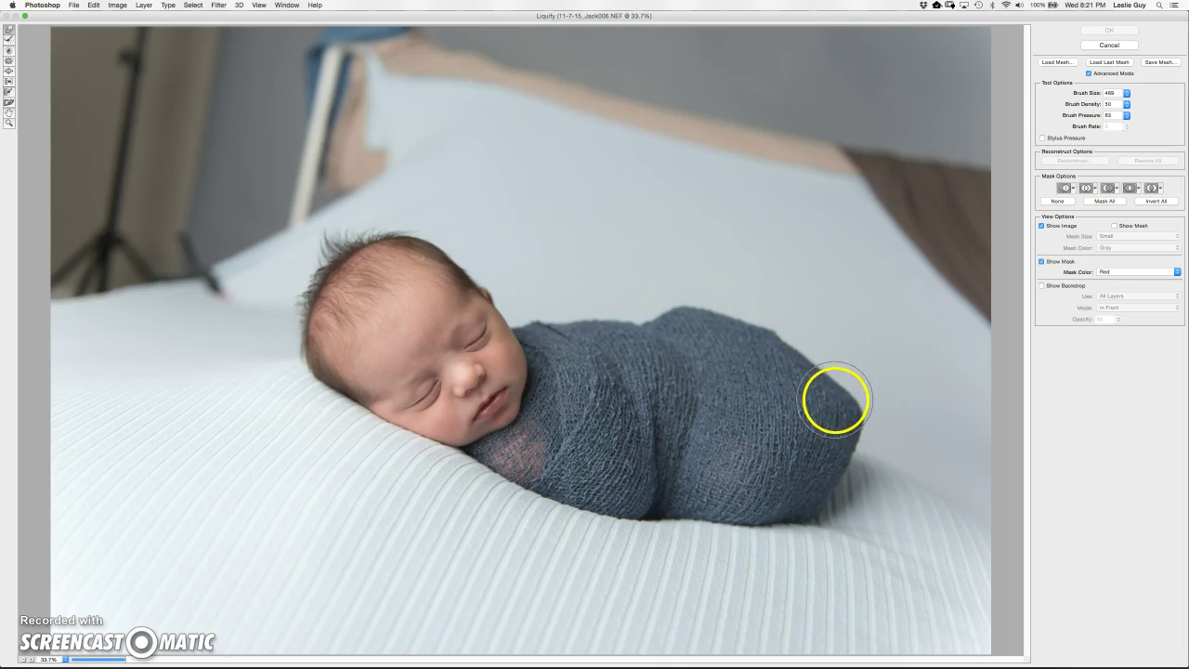
pyautogui.moveTo(837, 405); pyautogui.dragTo(863, 405)
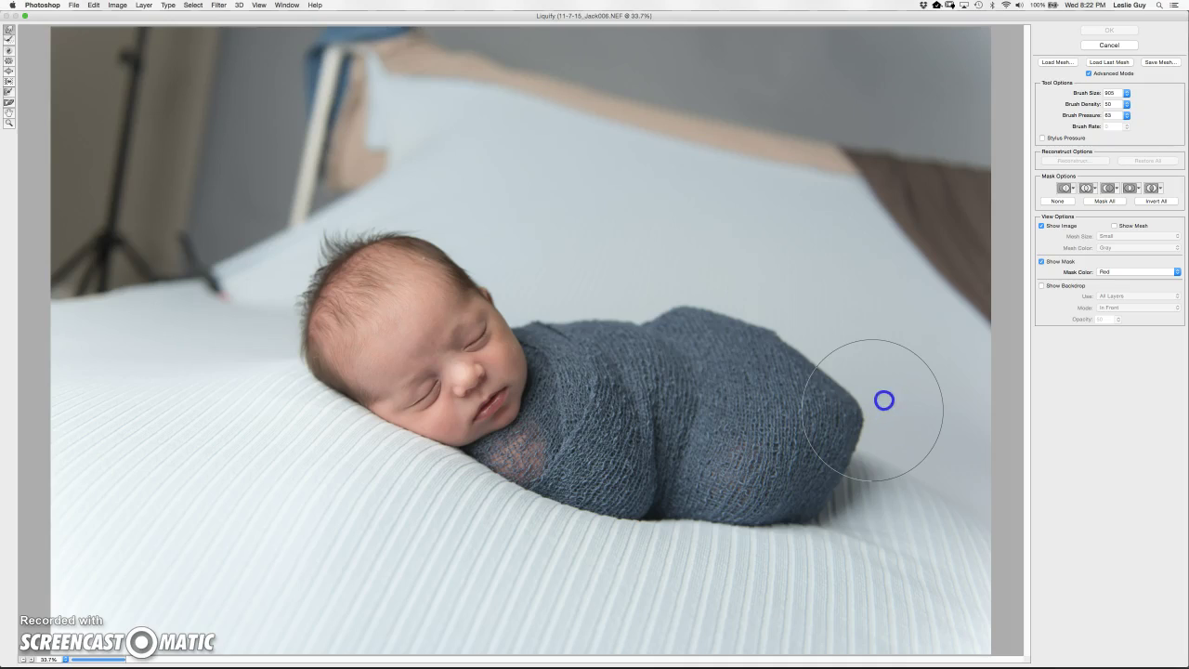
pyautogui.moveTo(903, 396)
pyautogui.mouseDown()
pyautogui.moveTo(898, 445)
pyautogui.moveTo(873, 436)
pyautogui.moveTo(889, 380)
pyautogui.moveTo(872, 366)
pyautogui.moveTo(880, 386)
pyautogui.mouseUp()
pyautogui.moveTo(800, 312); pyautogui.dragTo(788, 310)
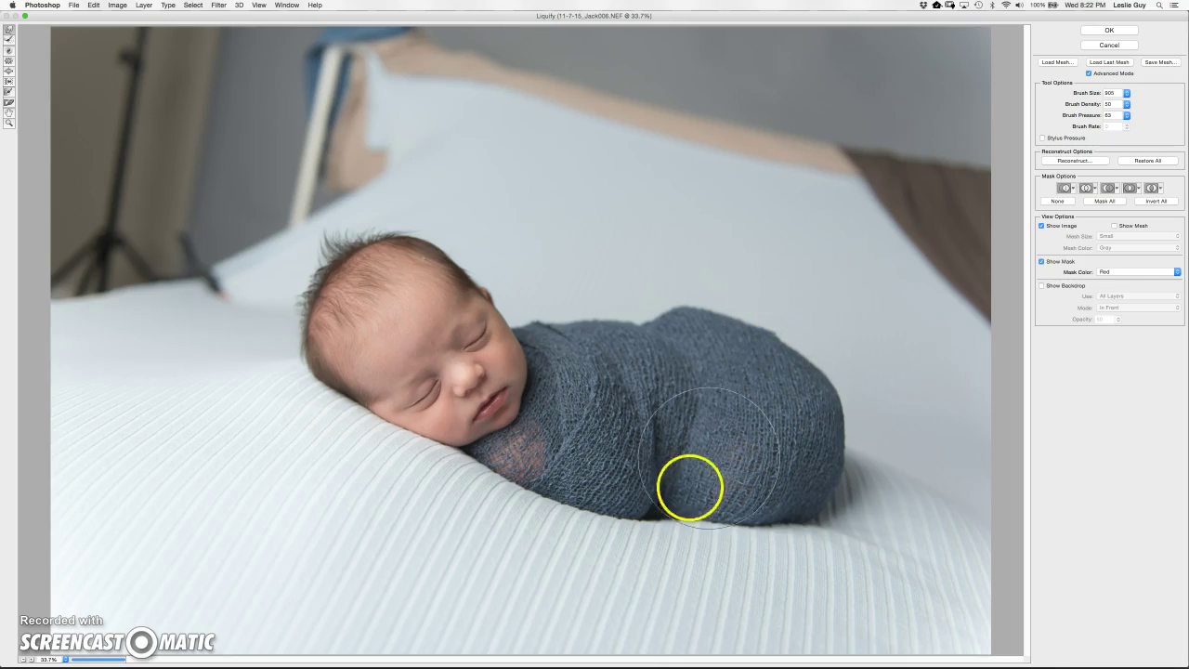
# - Warp the wrap's lower edge and the upper edge near the baby's bottom into smoother, rounder curves
pyautogui.moveTo(682, 499)
pyautogui.mouseDown()
pyautogui.moveTo(680, 509)
pyautogui.moveTo(687, 481)
pyautogui.mouseUp()
pyautogui.moveTo(675, 564)
pyautogui.mouseDown()
pyautogui.moveTo(712, 554)
pyautogui.moveTo(637, 534)
pyautogui.mouseUp()
pyautogui.moveTo(742, 538); pyautogui.dragTo(746, 541)
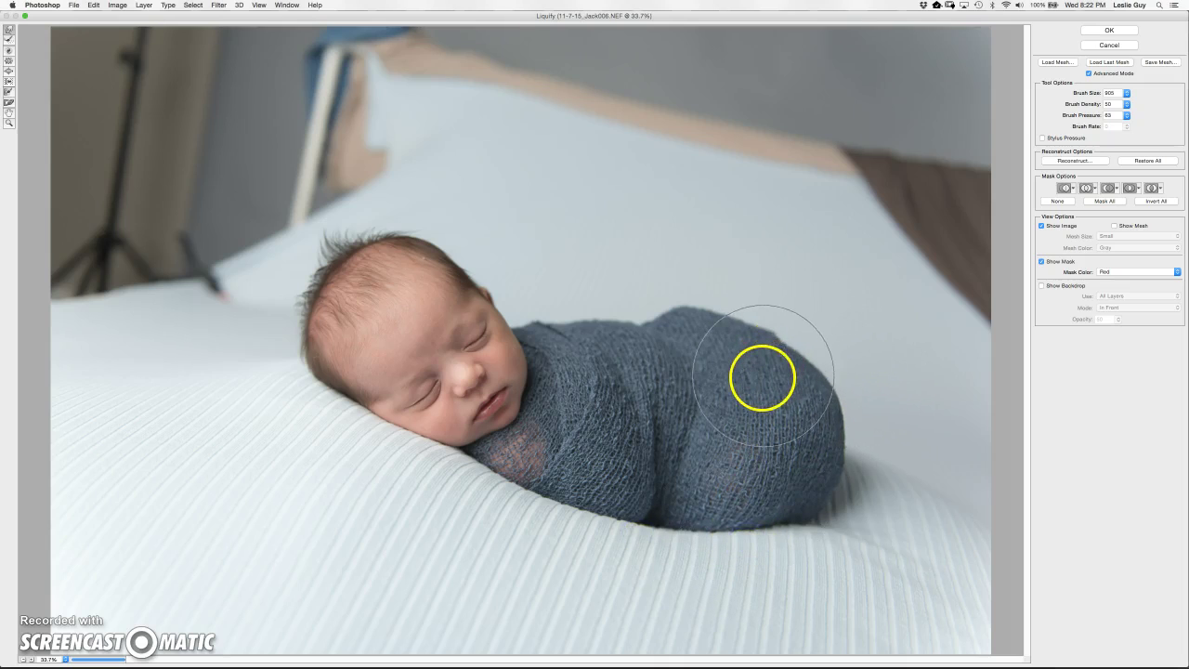
pyautogui.moveTo(754, 325); pyautogui.dragTo(704, 315)
pyautogui.moveTo(784, 329); pyautogui.dragTo(780, 326)
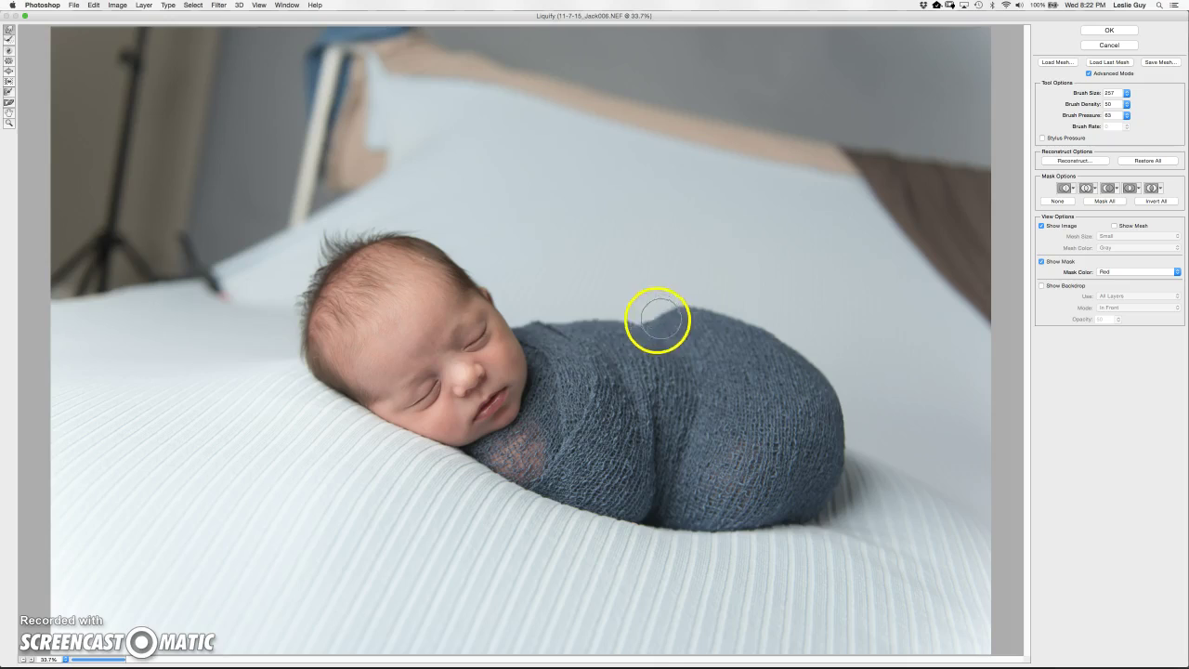
# - Use smaller warp brushes to fill the dip in the middle of the wrap's back, and undo the last unwanted stroke
pyautogui.moveTo(528, 314); pyautogui.dragTo(568, 318)
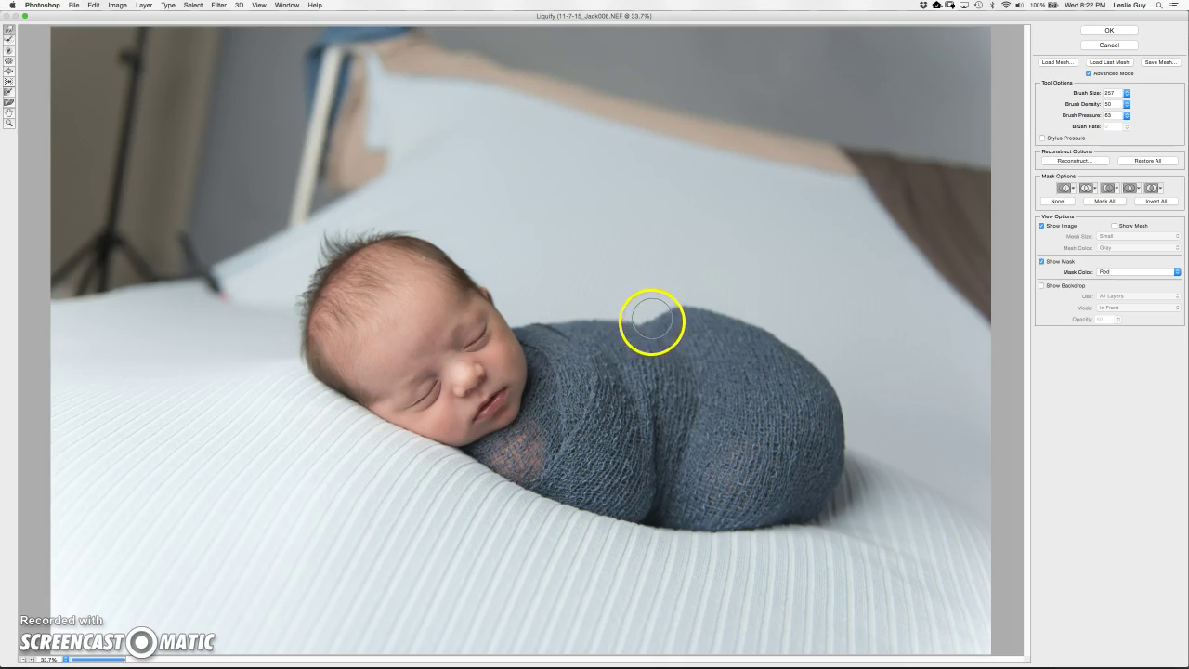
pyautogui.moveTo(644, 328); pyautogui.dragTo(653, 333)
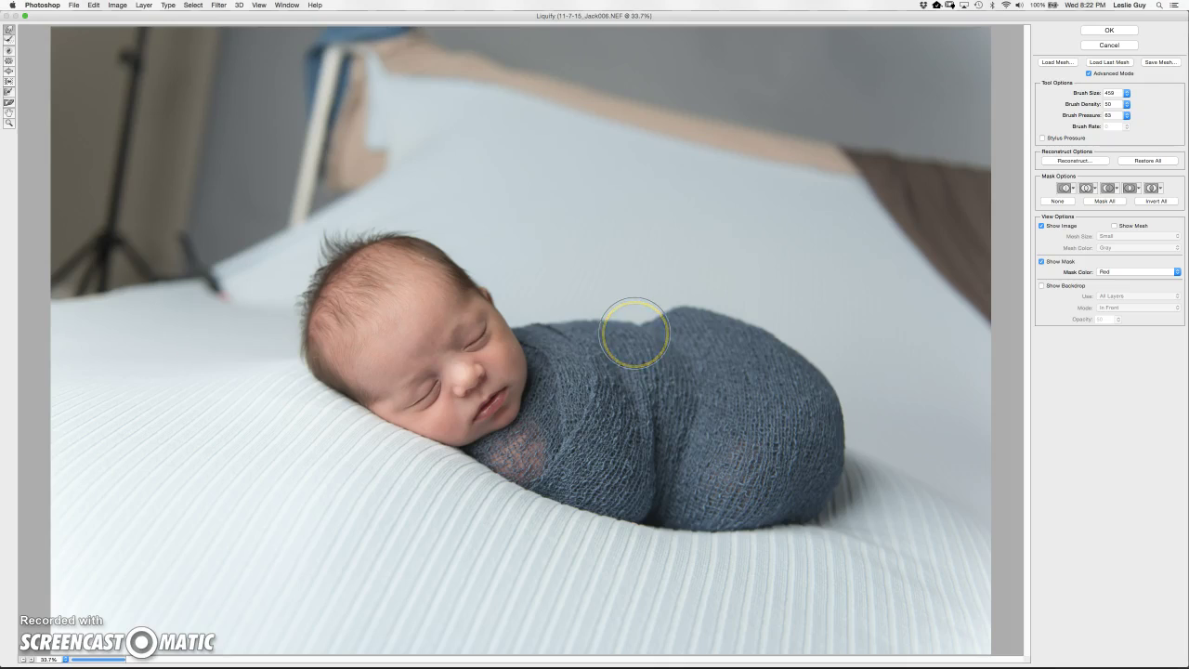
pyautogui.moveTo(650, 336)
pyautogui.mouseDown()
pyautogui.moveTo(589, 334)
pyautogui.moveTo(635, 338)
pyautogui.mouseUp()
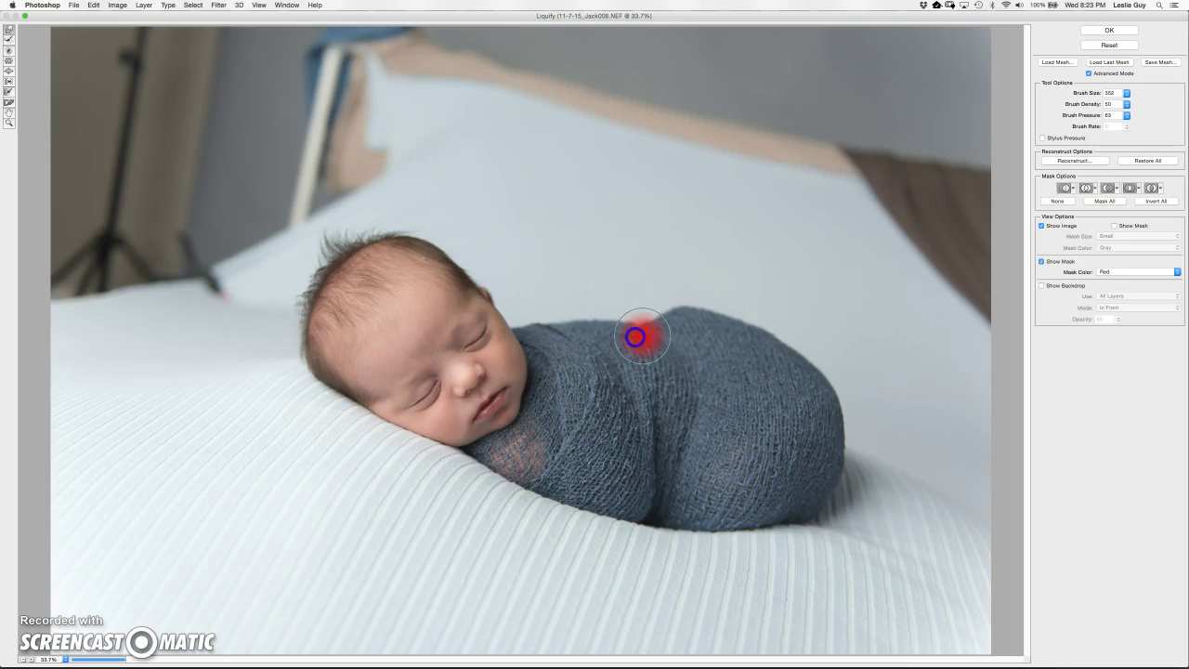
pyautogui.moveTo(635, 337)
pyautogui.mouseDown()
pyautogui.moveTo(654, 341)
pyautogui.moveTo(642, 350)
pyautogui.moveTo(640, 488)
pyautogui.moveTo(625, 291)
pyautogui.moveTo(635, 366)
pyautogui.moveTo(643, 327)
pyautogui.mouseUp()
pyautogui.moveTo(645, 336); pyautogui.dragTo(642, 327)
pyautogui.moveTo(641, 336)
pyautogui.mouseDown()
pyautogui.moveTo(616, 329)
pyautogui.moveTo(656, 322)
pyautogui.moveTo(619, 322)
pyautogui.moveTo(661, 317)
pyautogui.mouseUp()
pyautogui.press('alt+super+z')
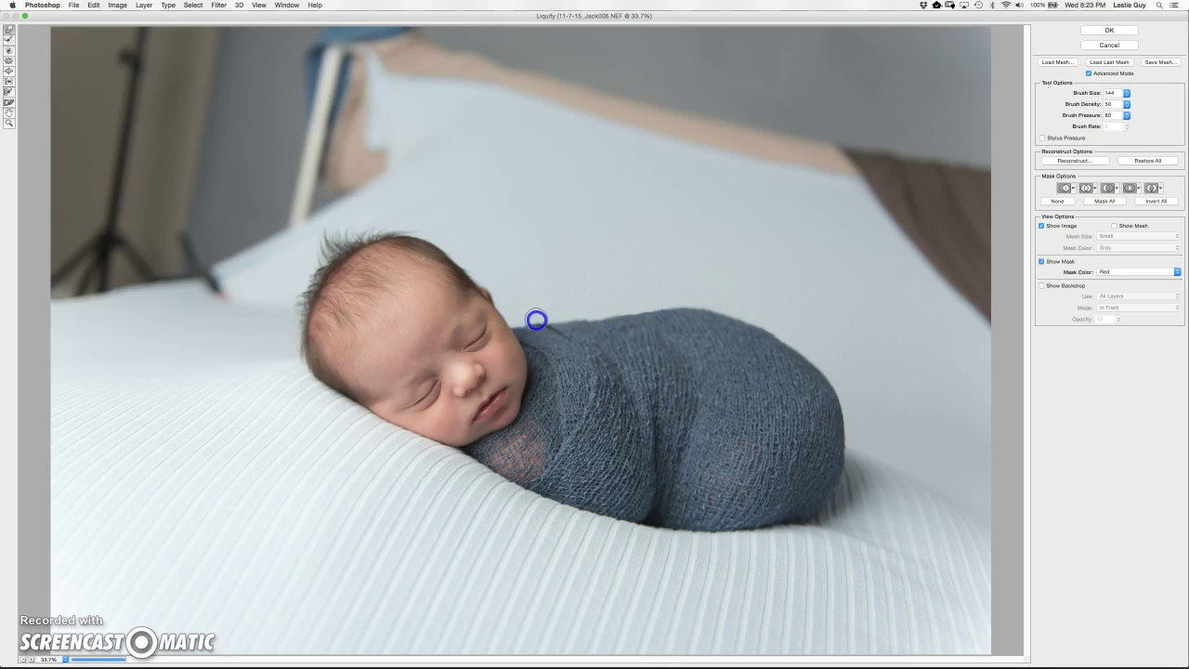
# - Enlarge the warp brush to 780, lift the wrap's back into a fuller curve and touch up the edges by the feet and cheek
pyautogui.press('alt')
pyautogui.moveTo(682, 350)
pyautogui.mouseDown()
pyautogui.moveTo(616, 340)
pyautogui.moveTo(628, 347)
pyautogui.moveTo(664, 319)
pyautogui.moveTo(742, 321)
pyautogui.moveTo(820, 361)
pyautogui.mouseUp()
pyautogui.moveTo(603, 331); pyautogui.dragTo(665, 329)
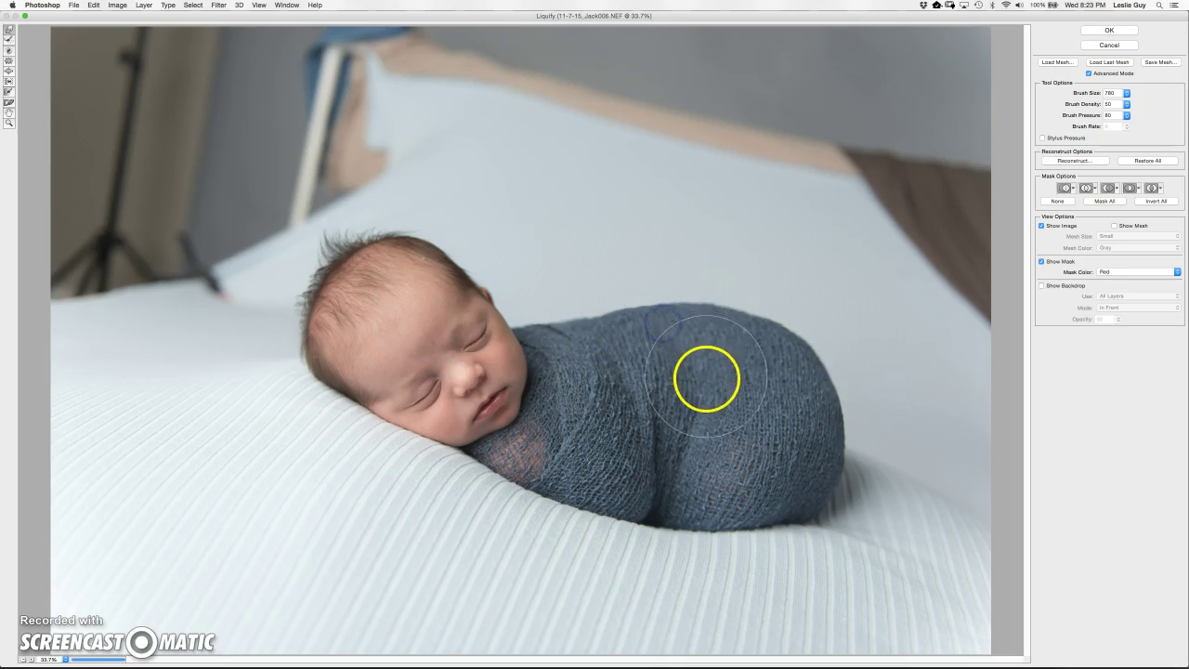
pyautogui.moveTo(858, 492); pyautogui.dragTo(836, 497)
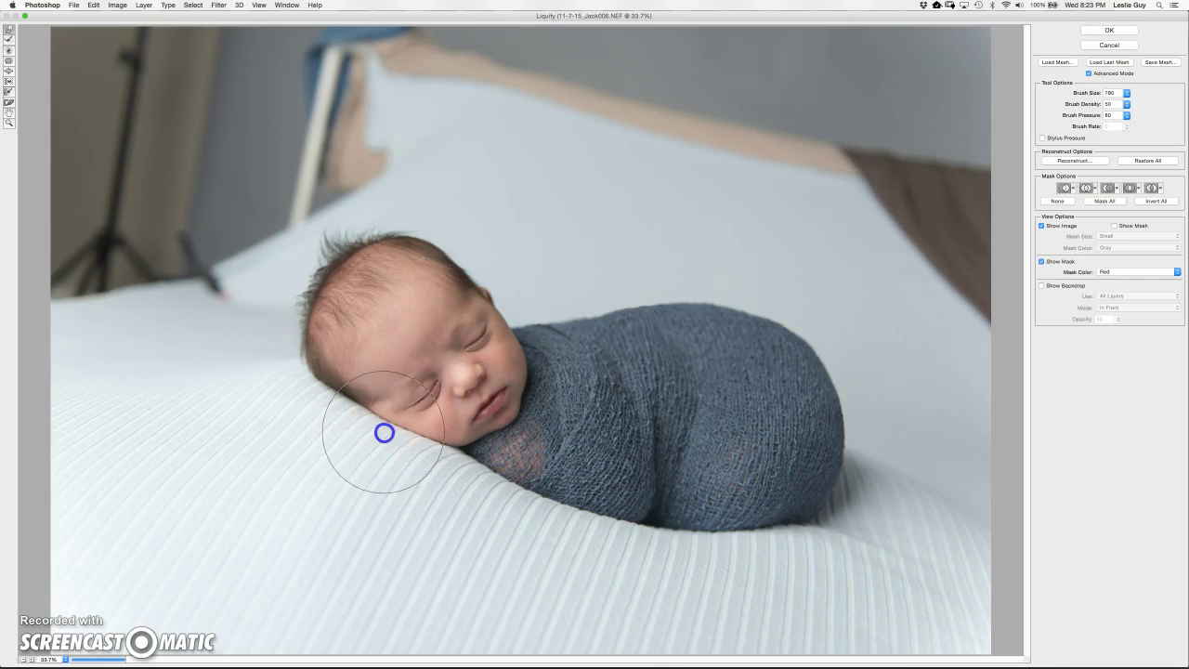
pyautogui.moveTo(388, 431); pyautogui.dragTo(417, 440)
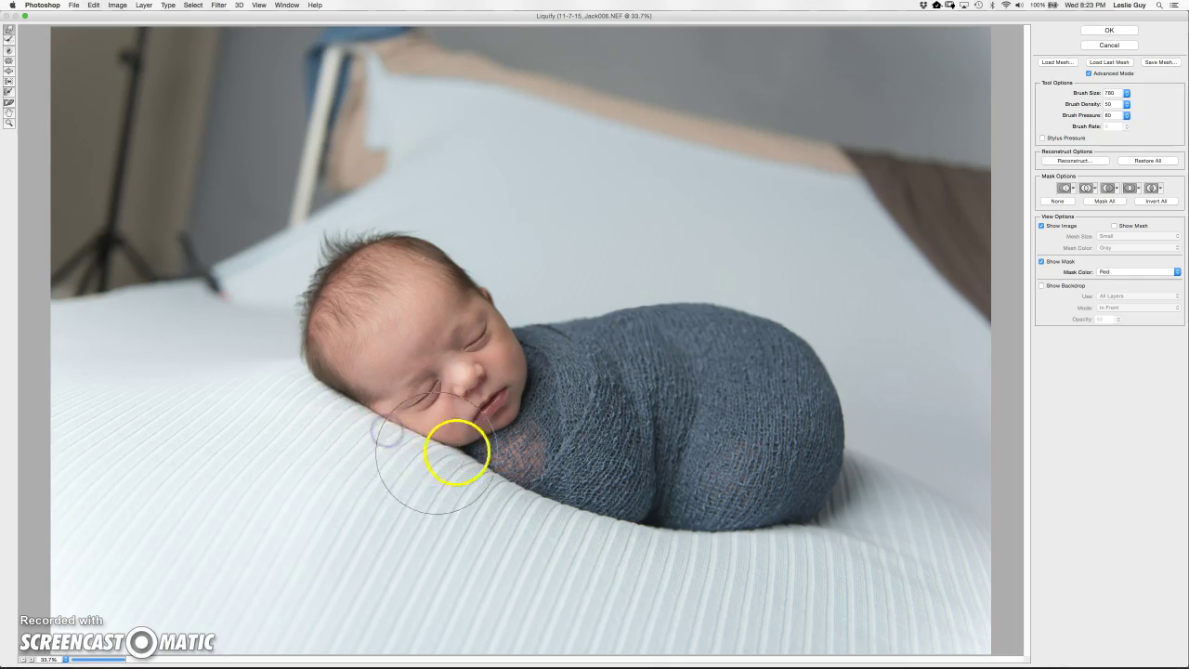
pyautogui.moveTo(647, 315)
pyautogui.mouseDown()
pyautogui.moveTo(766, 327)
pyautogui.moveTo(829, 389)
pyautogui.mouseUp()
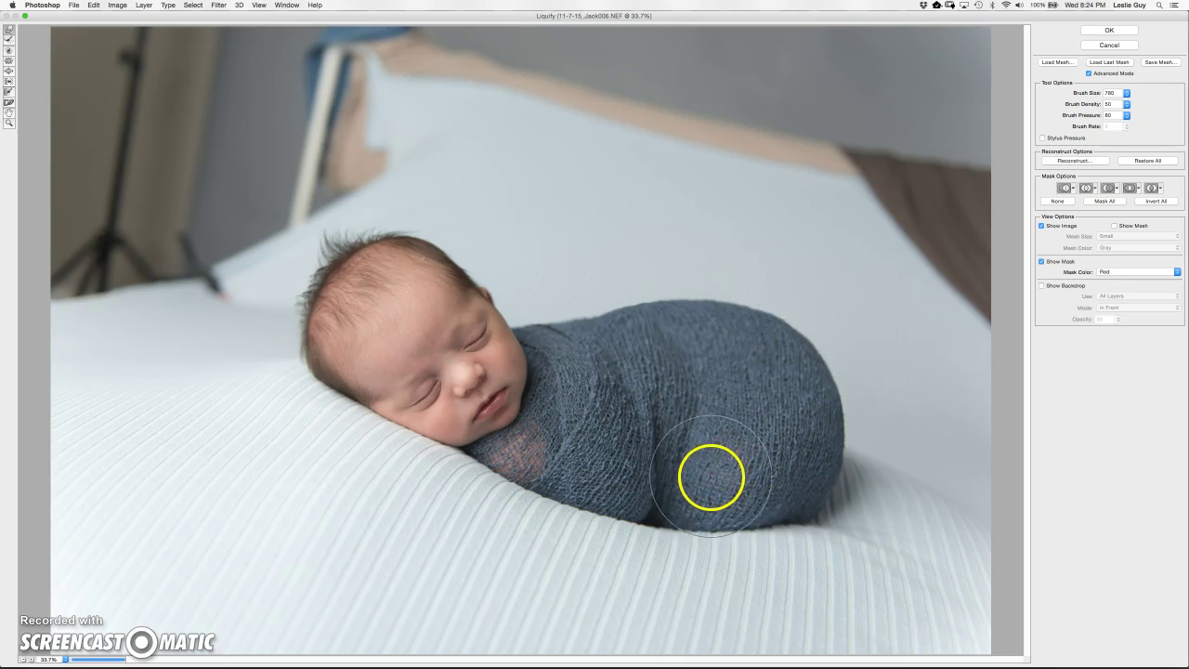
pyautogui.click(9, 62)
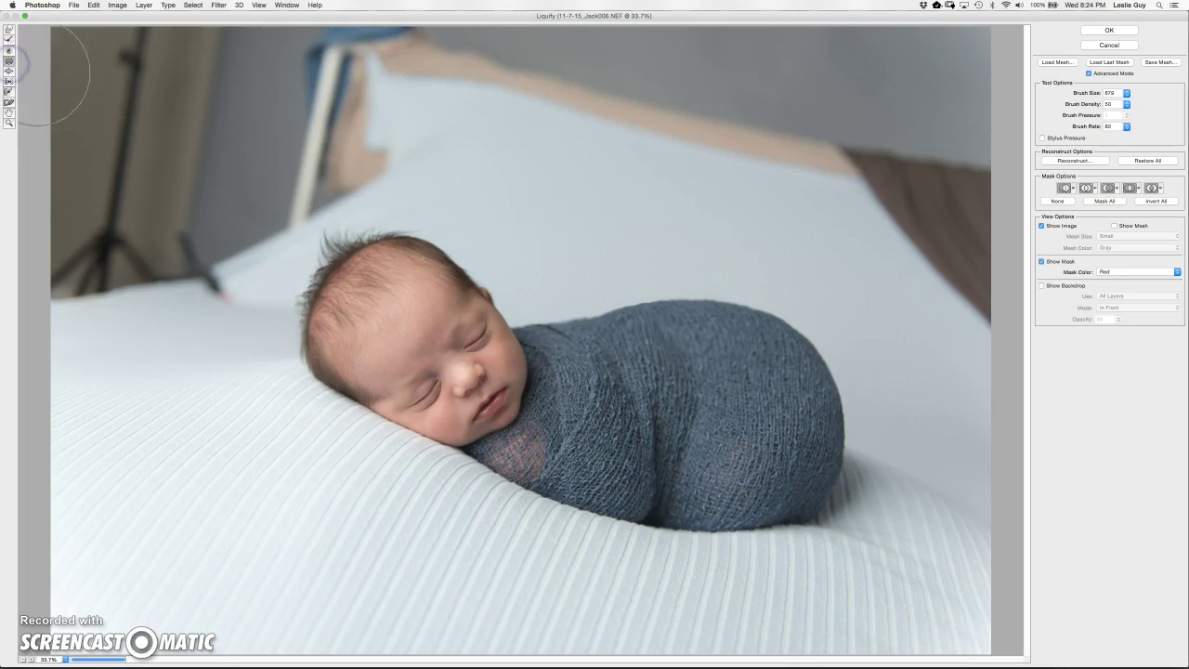
pyautogui.click(10, 72)
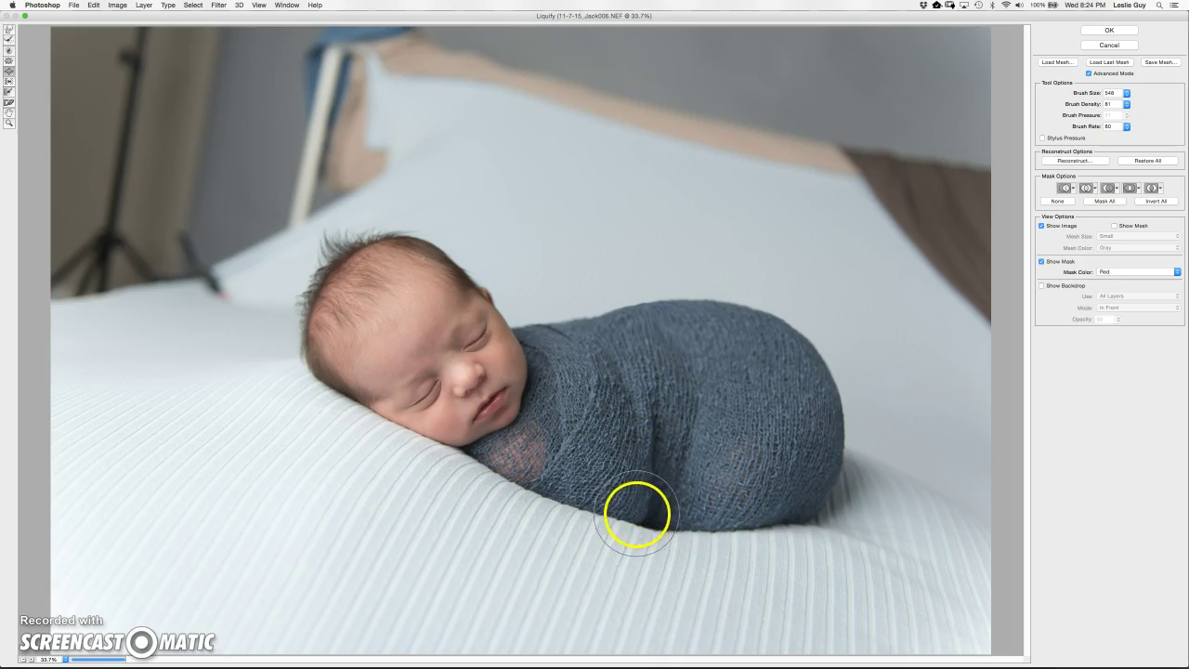
# - Smooth the wrap's lower edge below the baby's arm with the Forward Warp tool and apply the Liquify changes
pyautogui.click(8, 32)
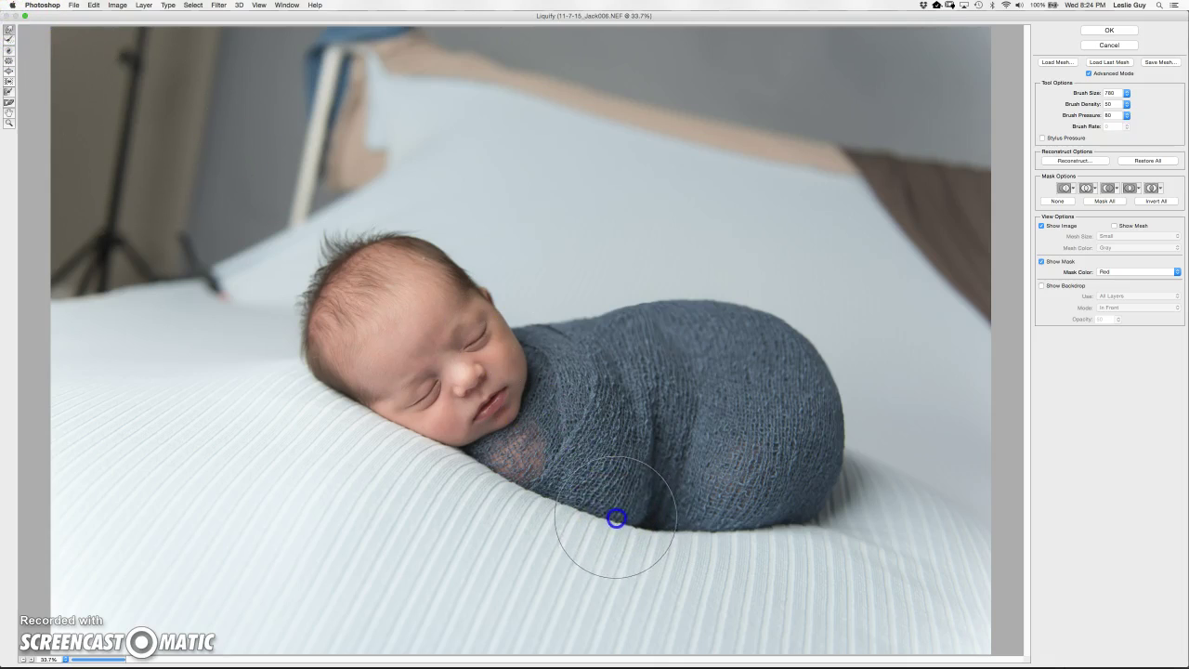
pyautogui.moveTo(619, 521); pyautogui.dragTo(562, 502)
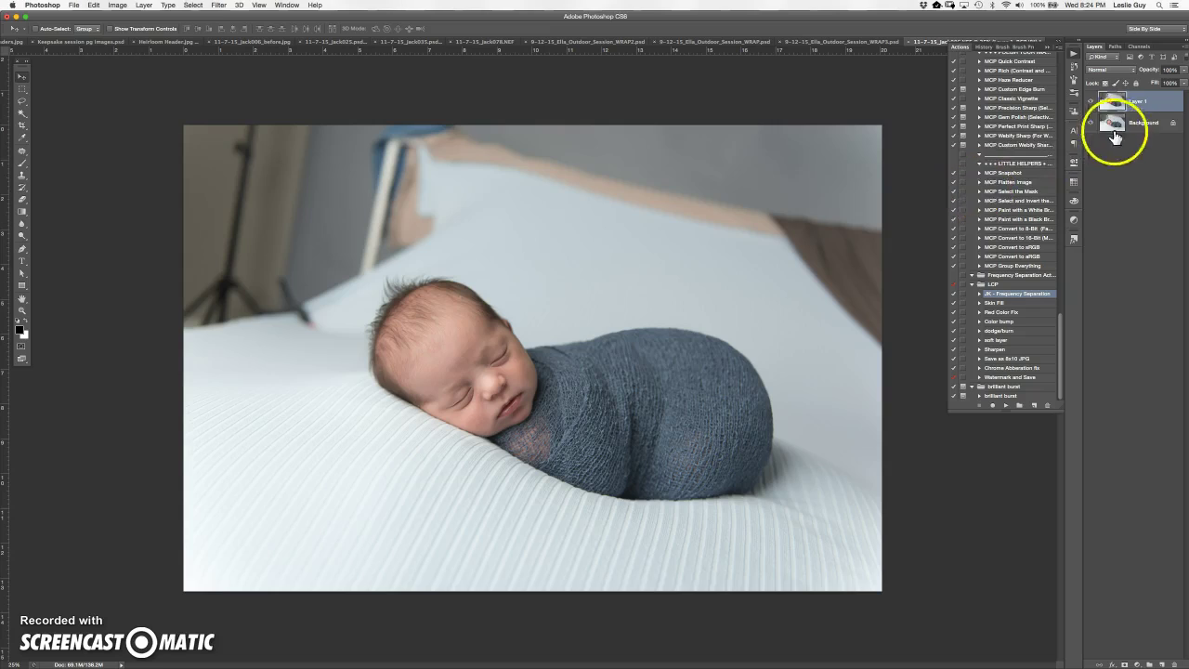
# - Set the Lasso feather to 100 px and outline the brown fabric and gray wall in the photo's upper right corner
pyautogui.click(21, 102)
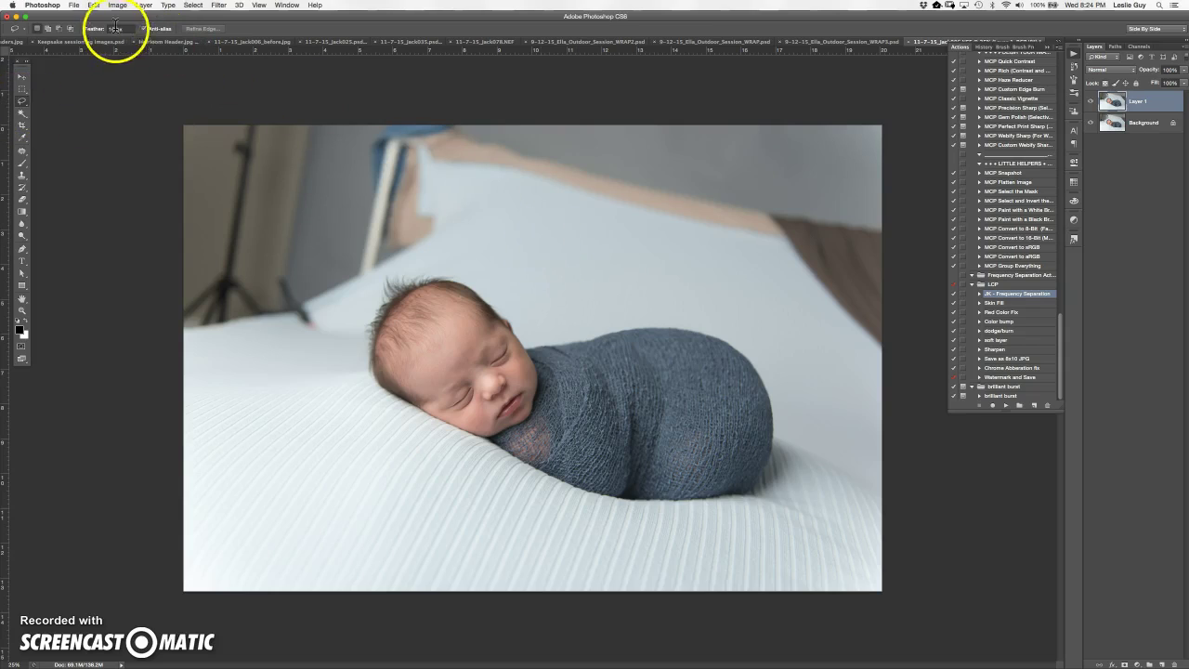
pyautogui.write('10')
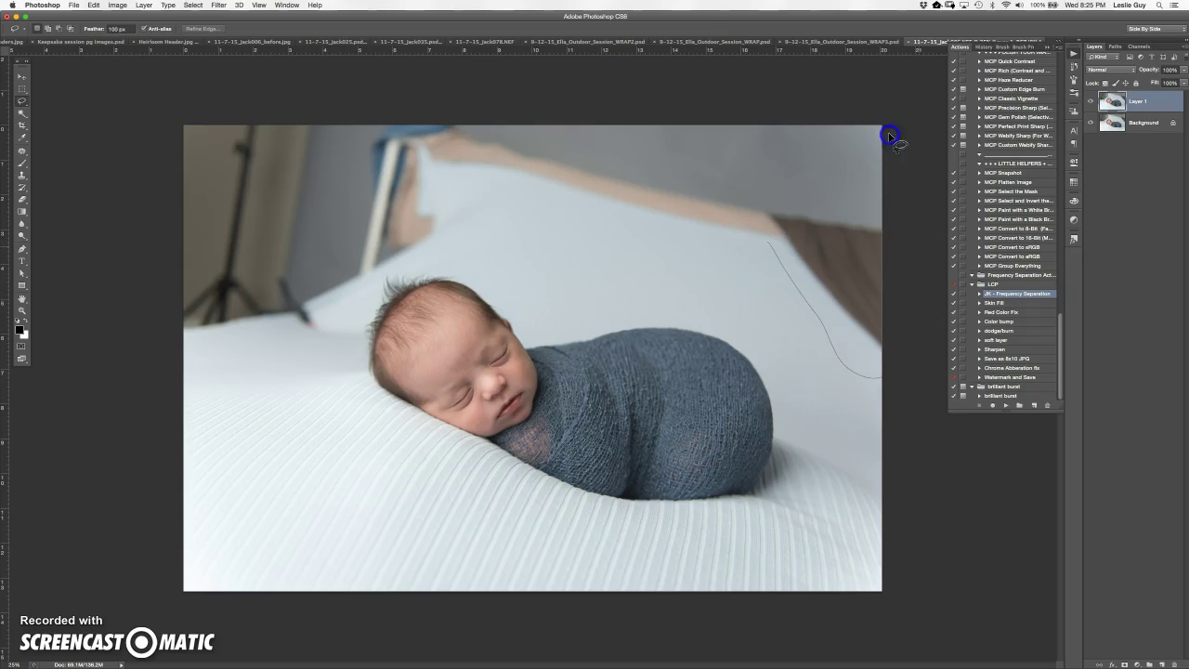
pyautogui.moveTo(698, 246); pyautogui.dragTo(776, 279)
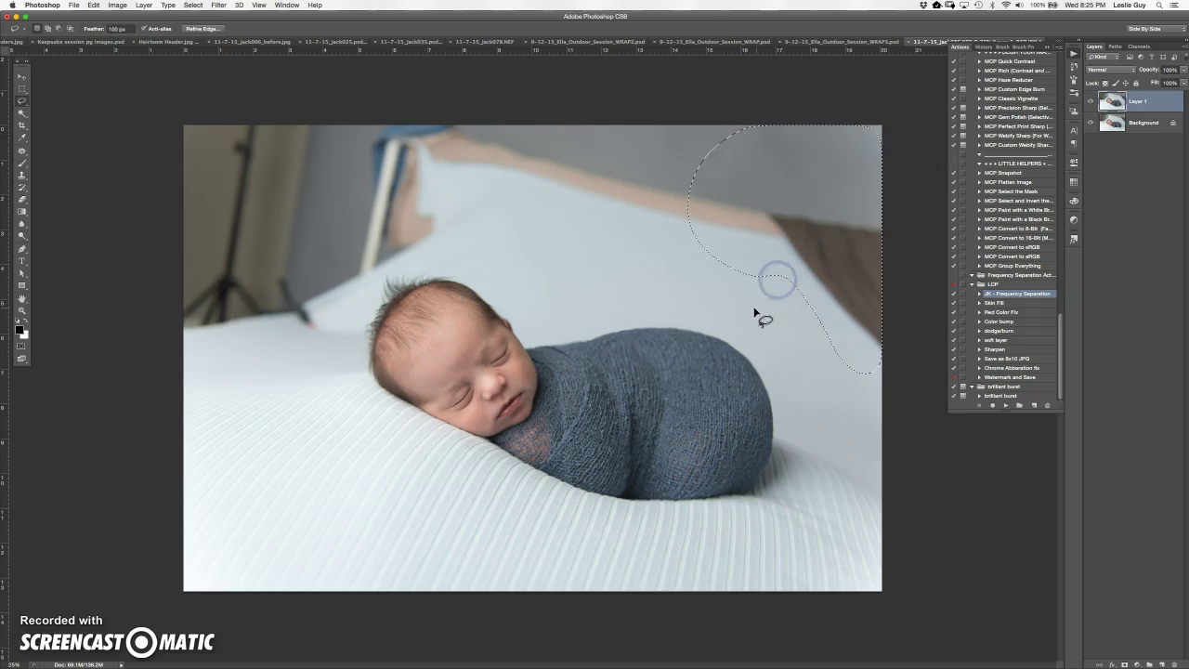
# - Fill the selected corner with the pale blue-gray b7c0c5 sampled from the blanket, and clear the selection
pyautogui.click(93, 5)
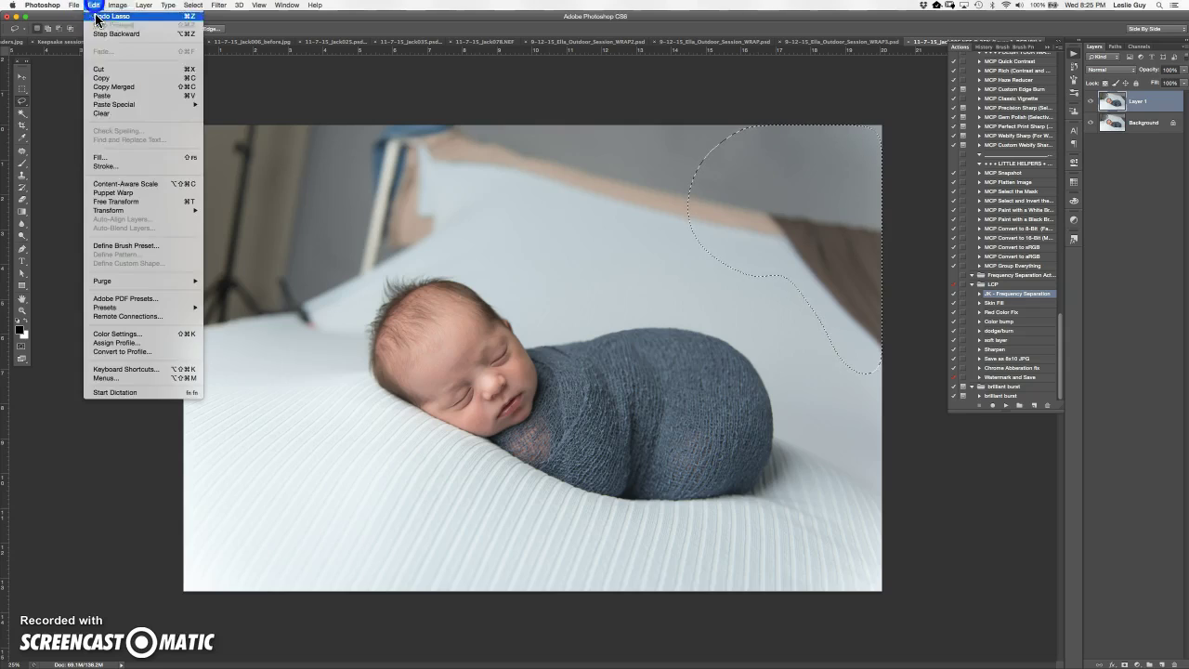
pyautogui.click(106, 157)
pyautogui.click(322, 171)
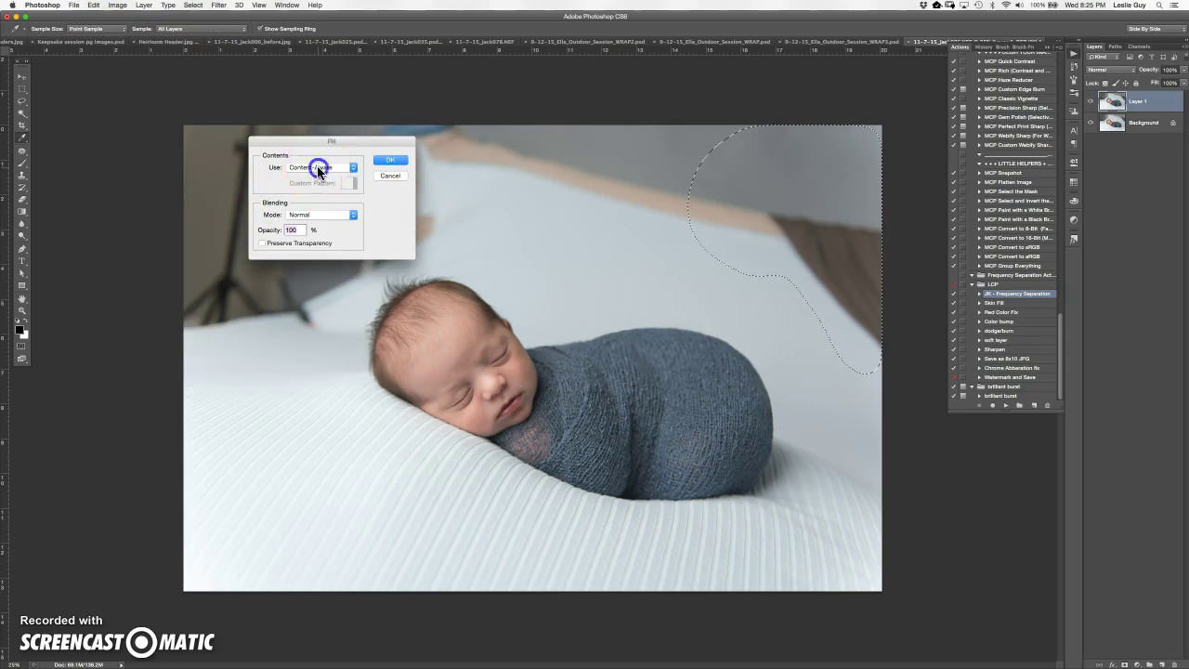
pyautogui.click(308, 152)
pyautogui.click(766, 251)
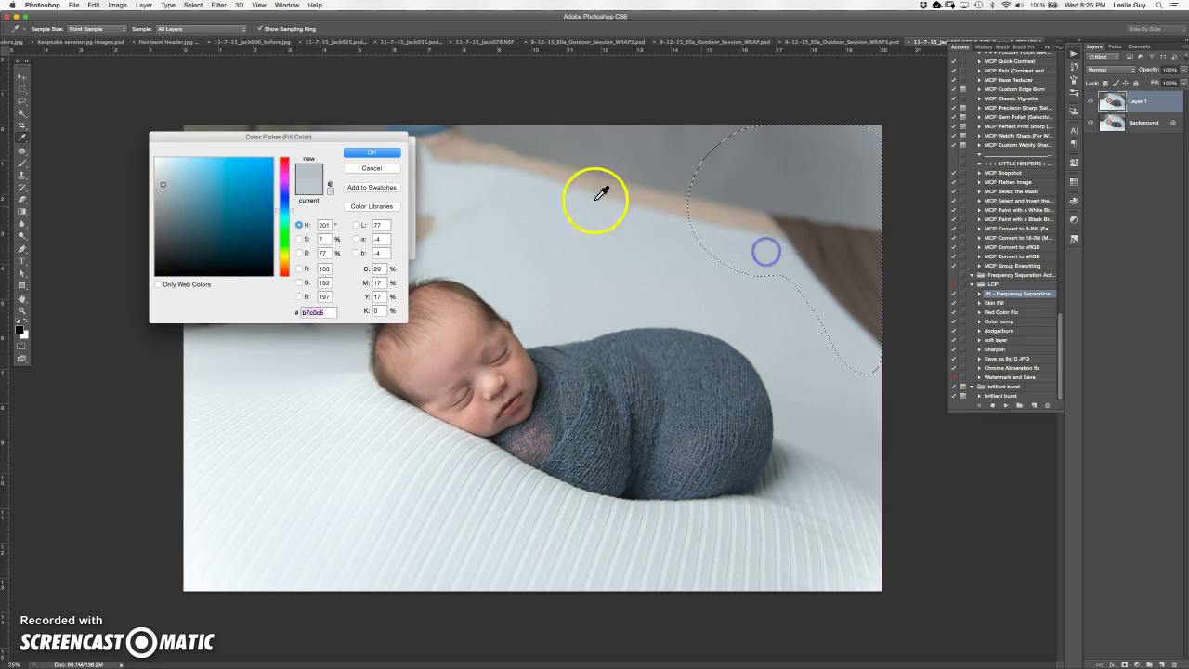
pyautogui.click(371, 152)
pyautogui.click(389, 160)
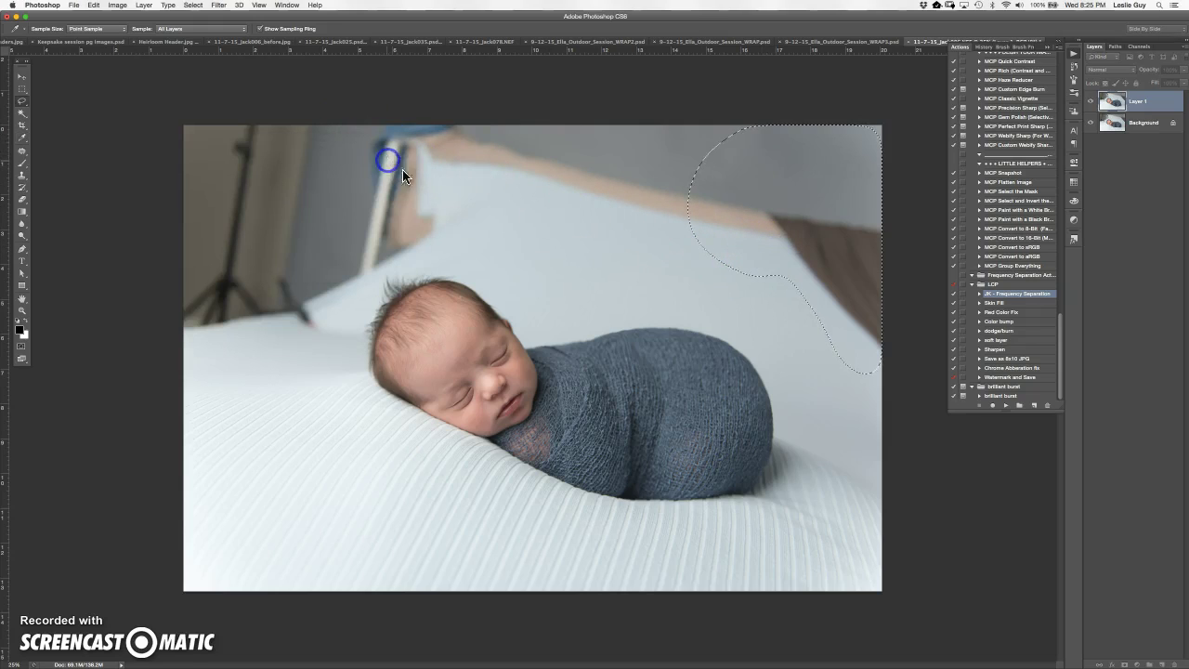
pyautogui.press('l')
pyautogui.hotkey('ctrl', 'd')
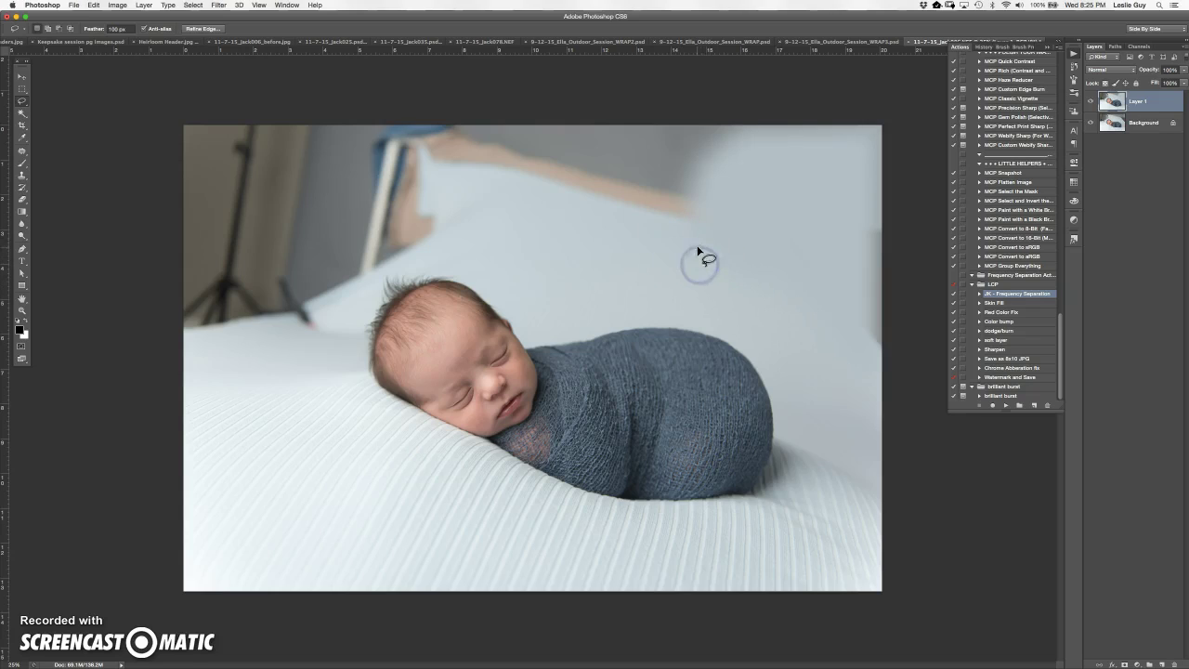
# - Lasso the exposed wall and peach fabric along the upper middle of the photo, fill it with the same color and deselect
pyautogui.moveTo(688, 118)
pyautogui.mouseDown()
pyautogui.moveTo(765, 182)
pyautogui.moveTo(659, 231)
pyautogui.mouseUp()
pyautogui.click(94, 5)
pyautogui.click(115, 157)
pyautogui.click(389, 162)
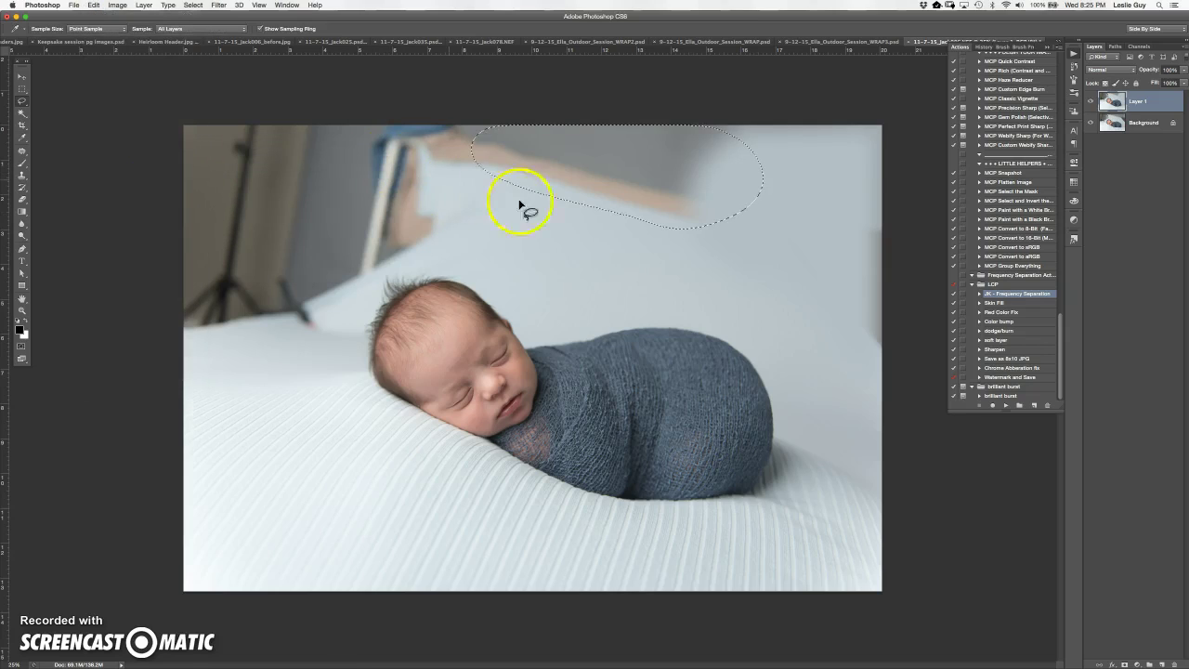
pyautogui.press('l')
pyautogui.hotkey('ctrl', 'd')
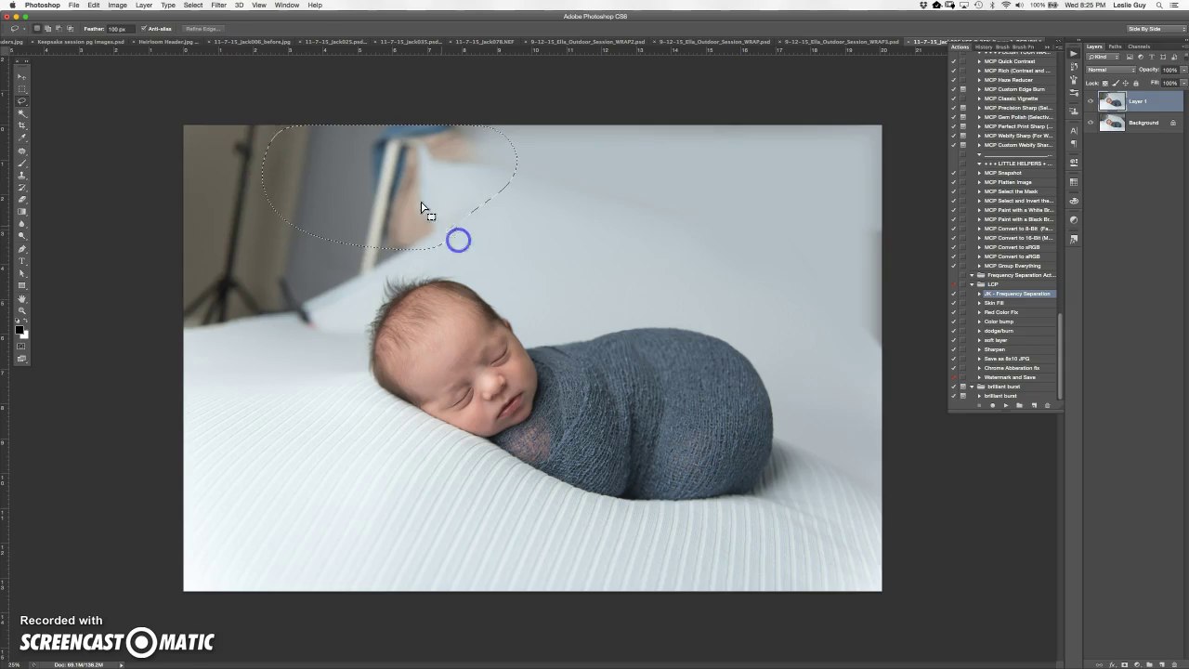
# - Fill the selected area around the white stand and blue cloth with the same backdrop color and deselect
pyautogui.click(93, 4)
pyautogui.click(106, 157)
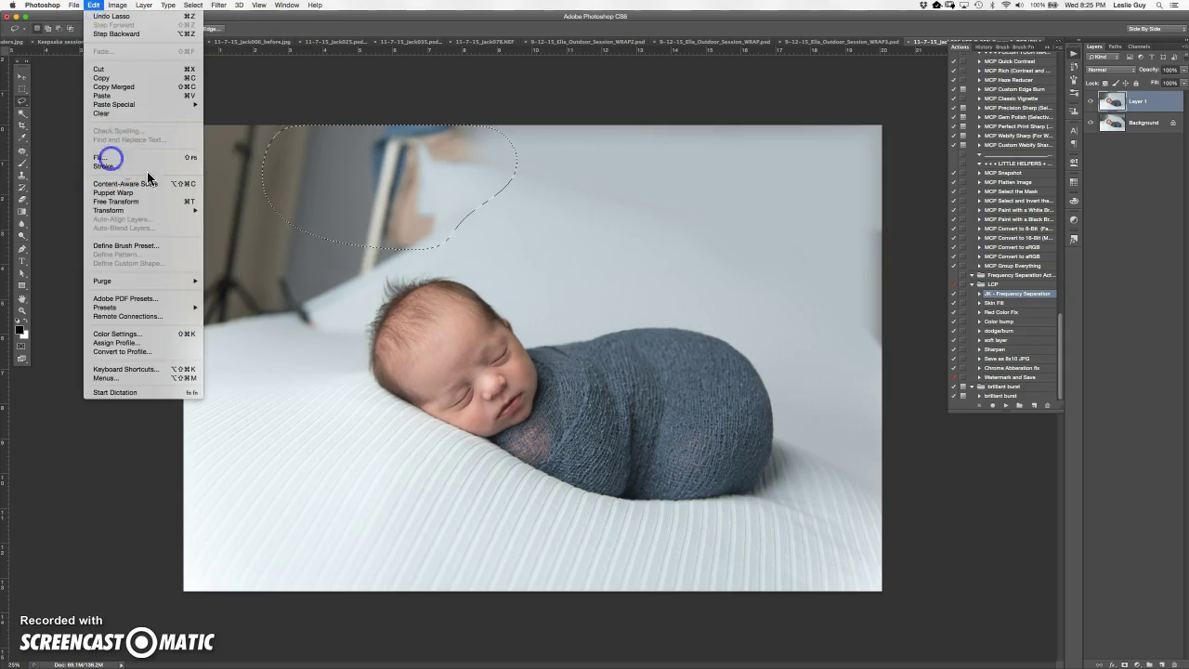
pyautogui.click(391, 163)
pyautogui.press('l')
pyautogui.hotkey('ctrl', 'd')
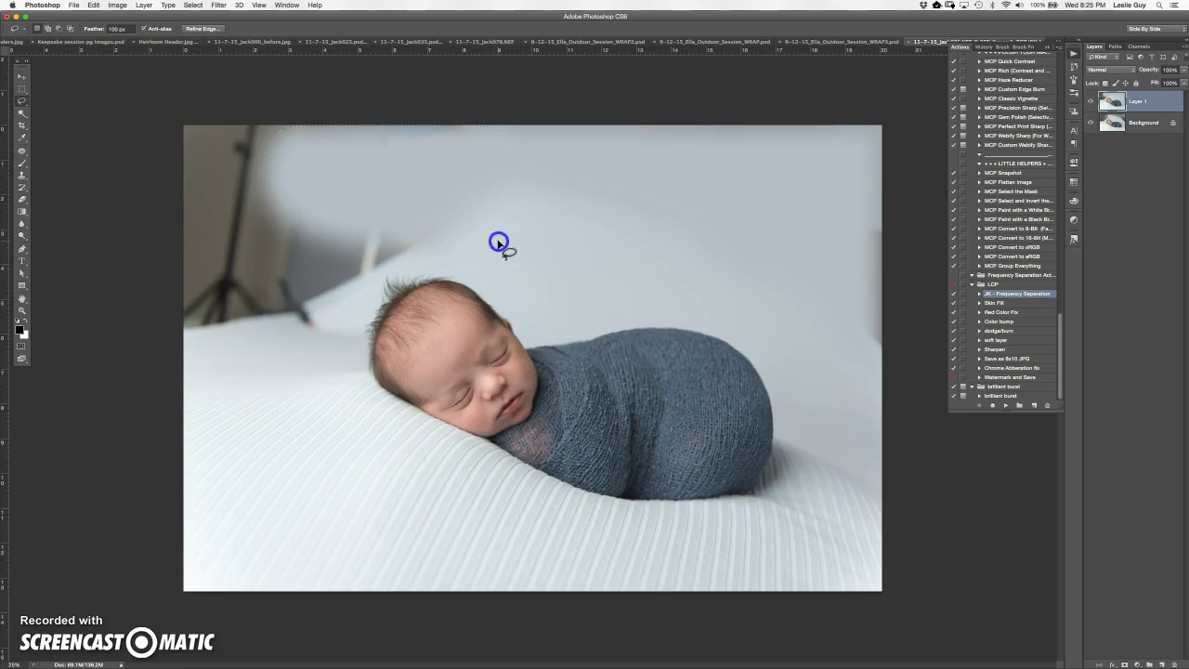
# - Lasso the light stand and remaining clutter in the photo's upper left area, fill it with the backdrop color and deselect
pyautogui.click(165, 156)
pyautogui.moveTo(429, 257)
pyautogui.mouseDown()
pyautogui.moveTo(484, 171)
pyautogui.moveTo(423, 130)
pyautogui.moveTo(199, 110)
pyautogui.mouseUp()
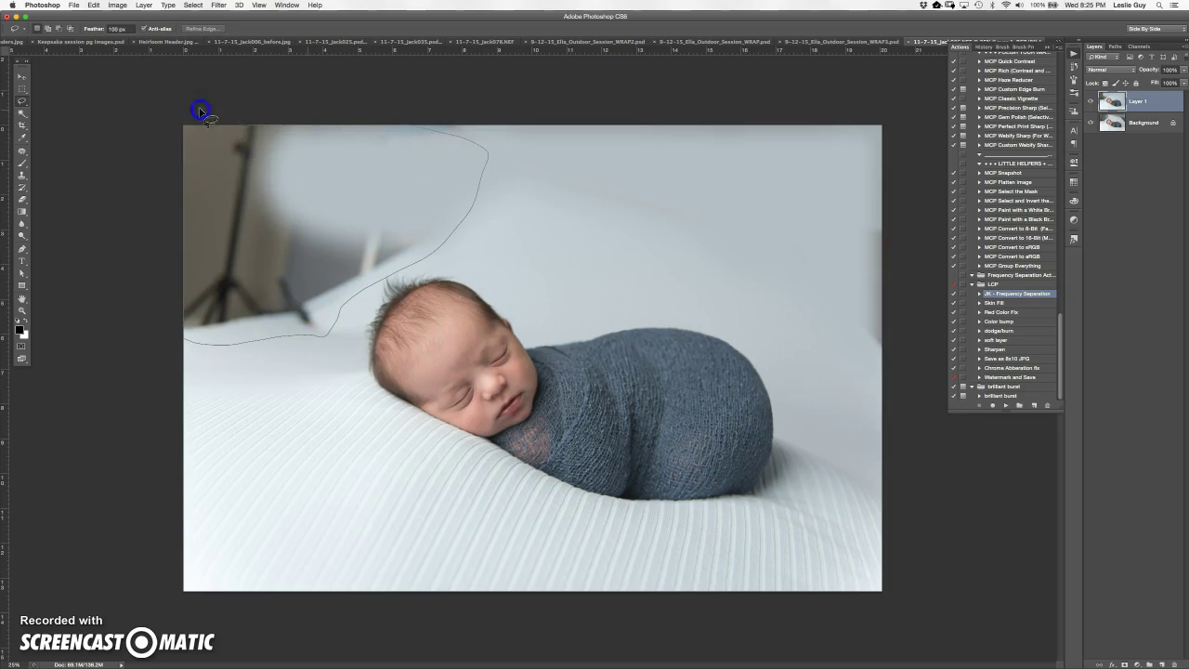
pyautogui.click(94, 5)
pyautogui.click(114, 157)
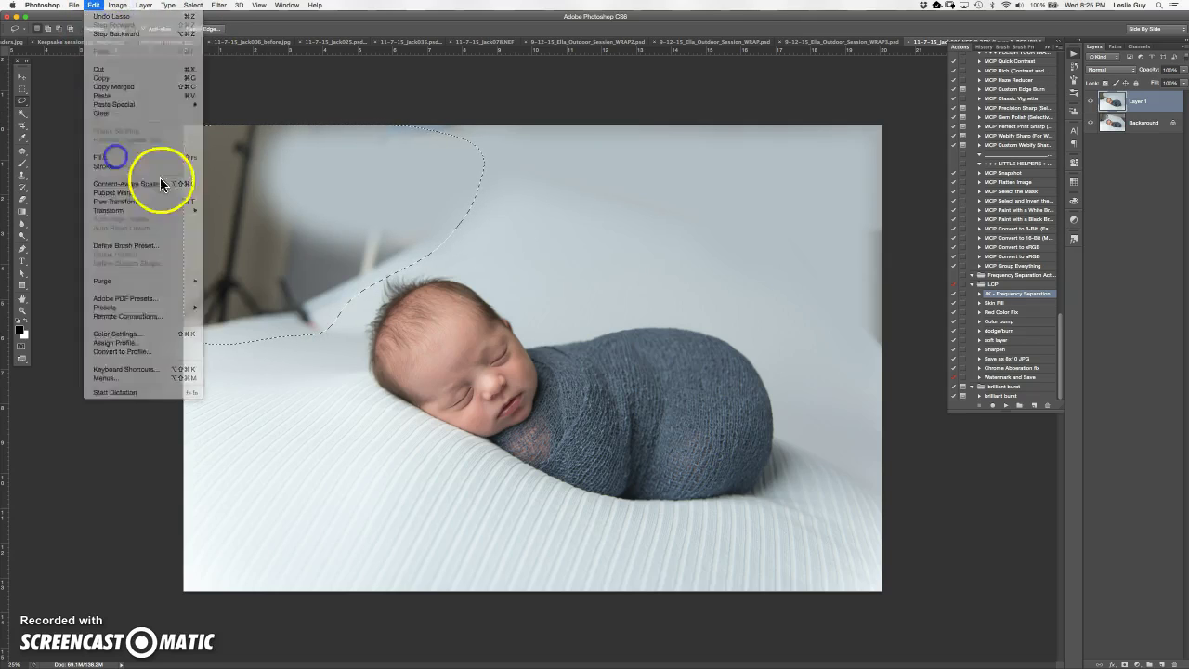
pyautogui.click(375, 162)
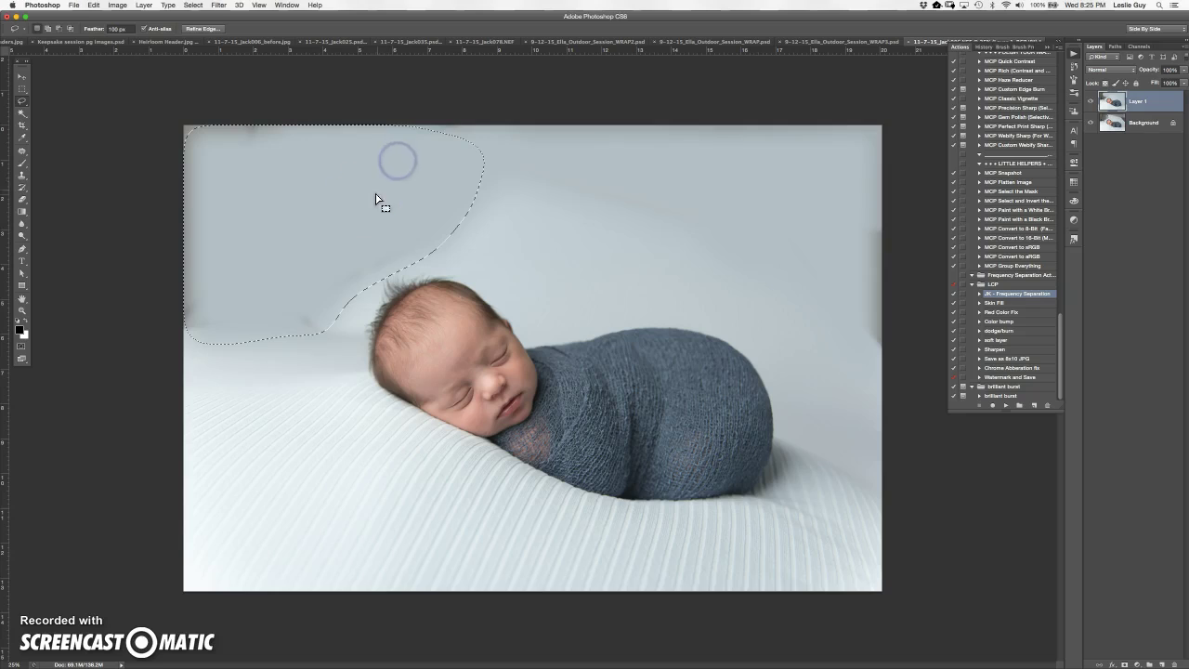
pyautogui.click(493, 213)
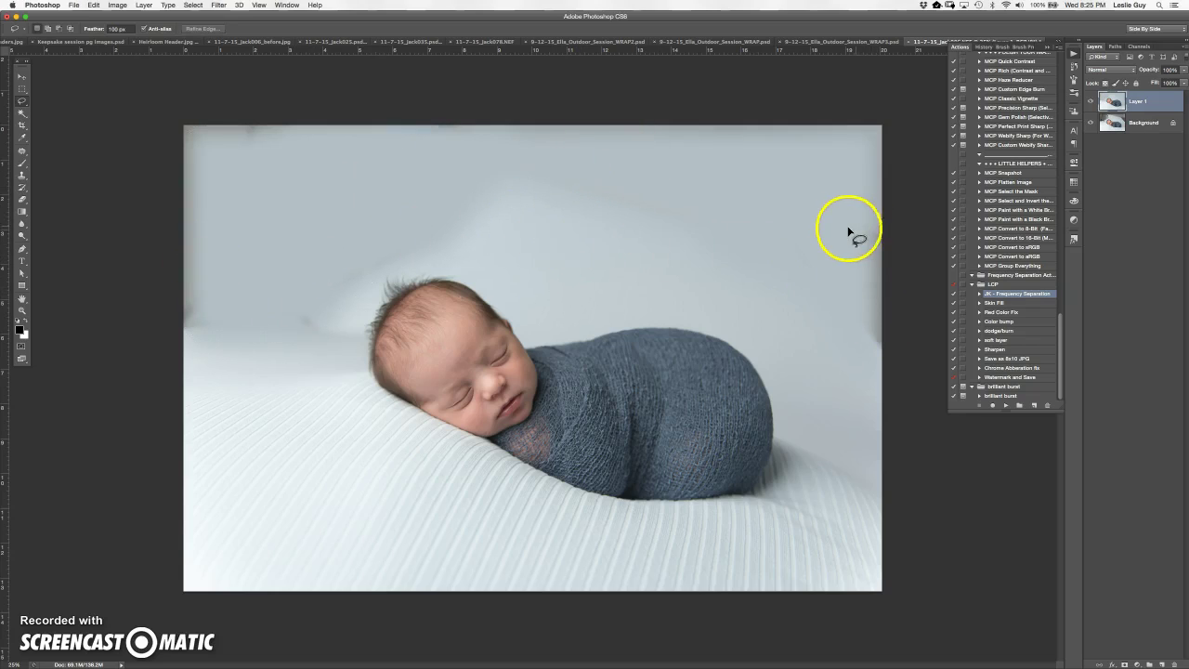
# - Brush a color sampled from the backdrop over the dark remnants along the photo's right and upper edges
pyautogui.press('b')
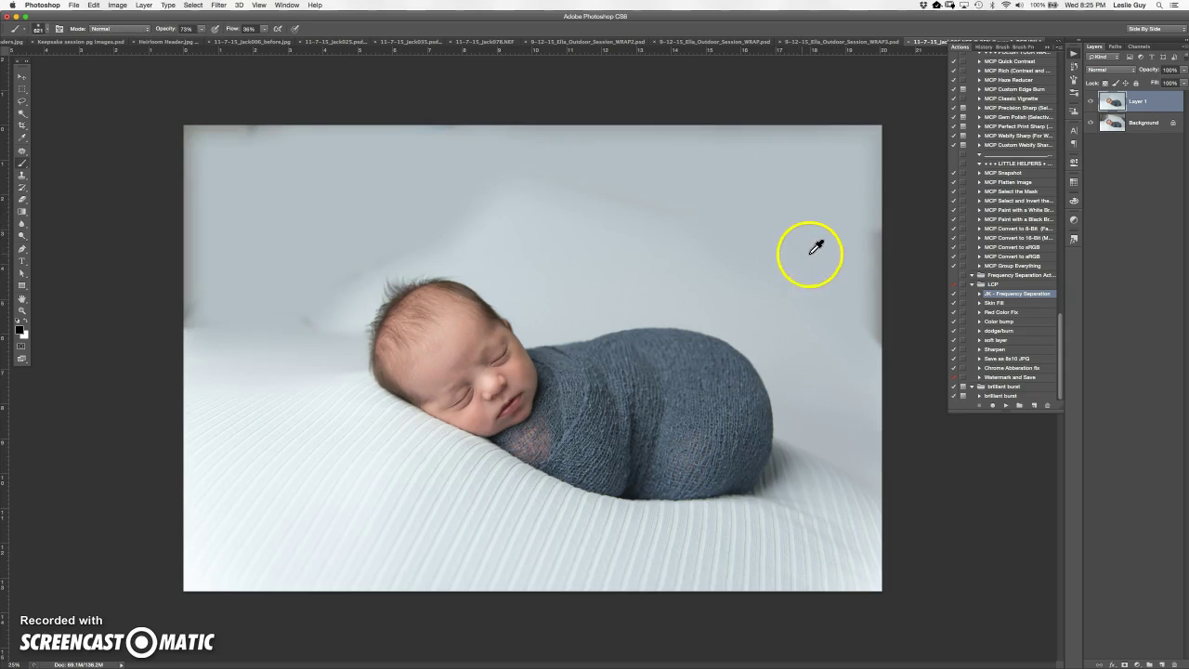
pyautogui.keyDown('alt'); pyautogui.click(803, 240); pyautogui.keyUp('alt')
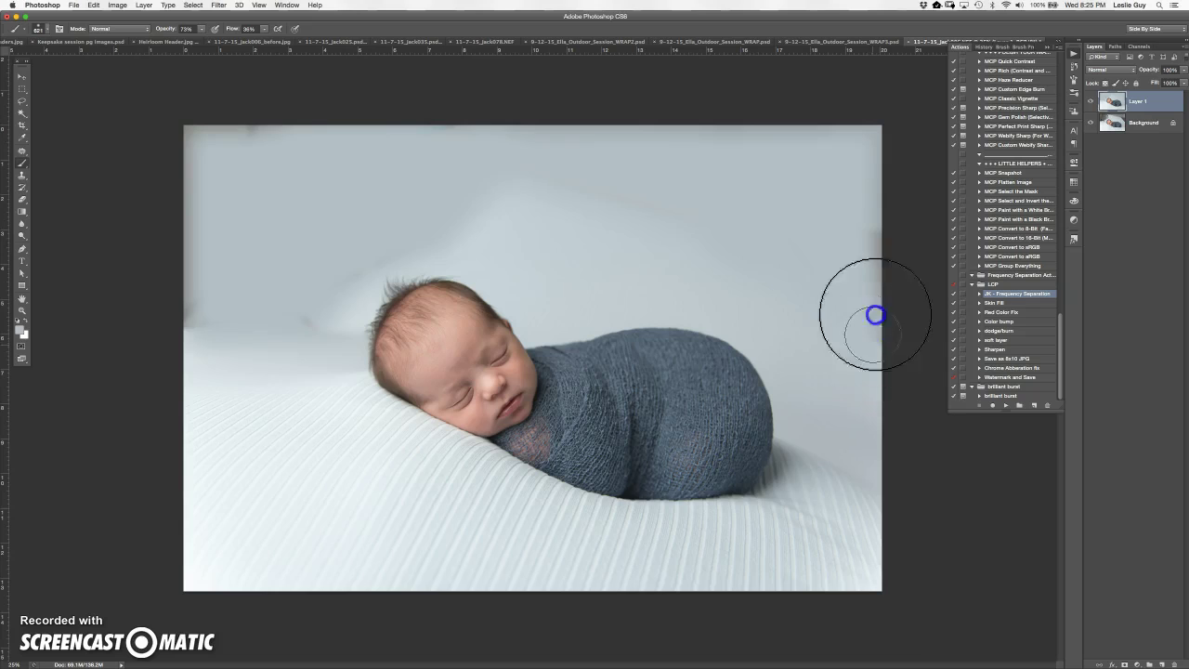
pyautogui.moveTo(882, 230)
pyautogui.mouseDown()
pyautogui.moveTo(823, 259)
pyautogui.moveTo(841, 182)
pyautogui.moveTo(874, 151)
pyautogui.mouseUp()
pyautogui.moveTo(599, 149); pyautogui.dragTo(515, 154)
pyautogui.click(578, 179)
pyautogui.click(614, 157)
# - Sample a backdrop tone just above the wrap and paint it over the uneven patches above the baby and along the left edge
pyautogui.keyDown('alt'); pyautogui.click(591, 244); pyautogui.keyUp('alt')
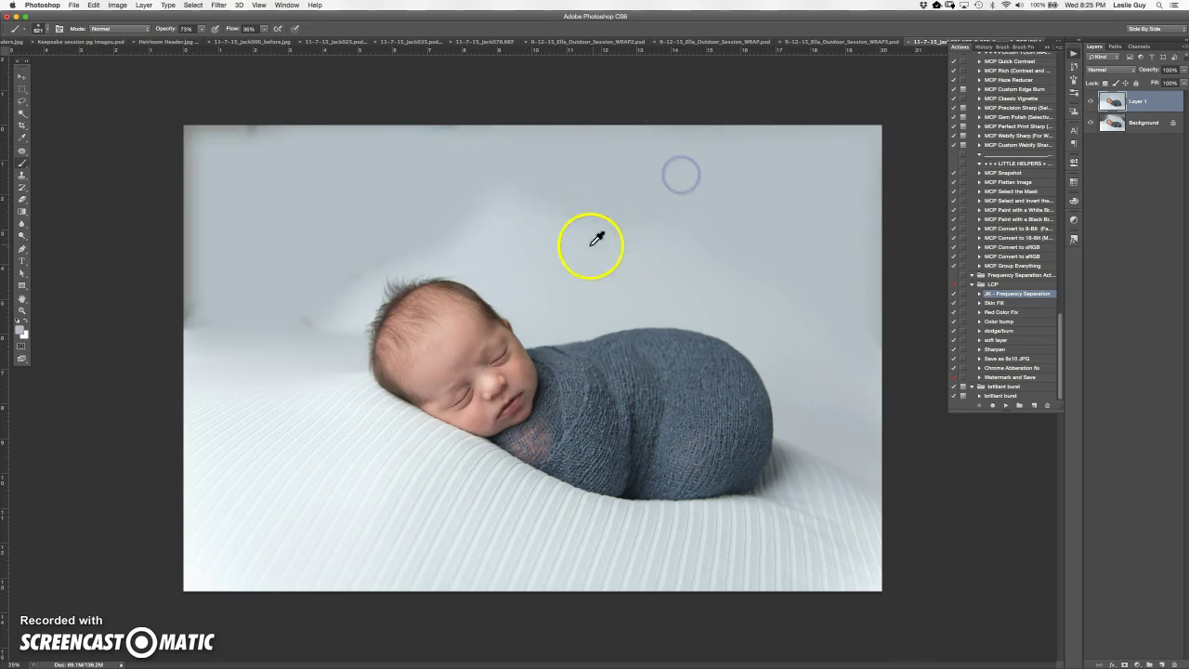
pyautogui.click(629, 215)
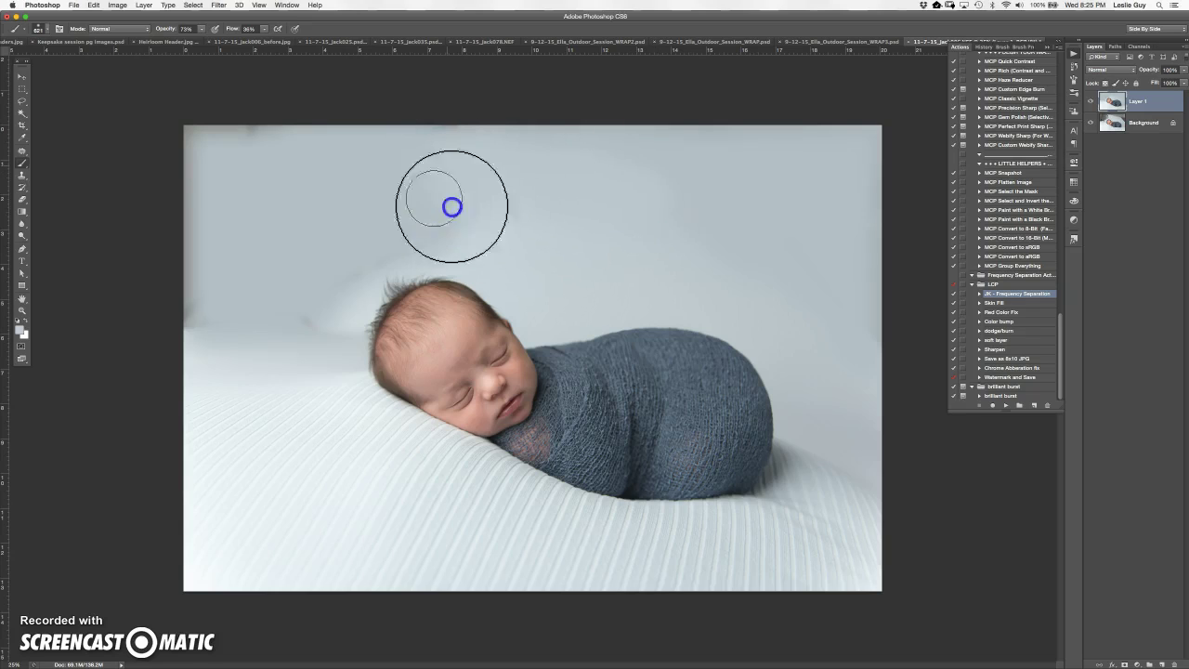
pyautogui.click(189, 254)
pyautogui.click(185, 194)
pyautogui.click(177, 154)
pyautogui.click(364, 190)
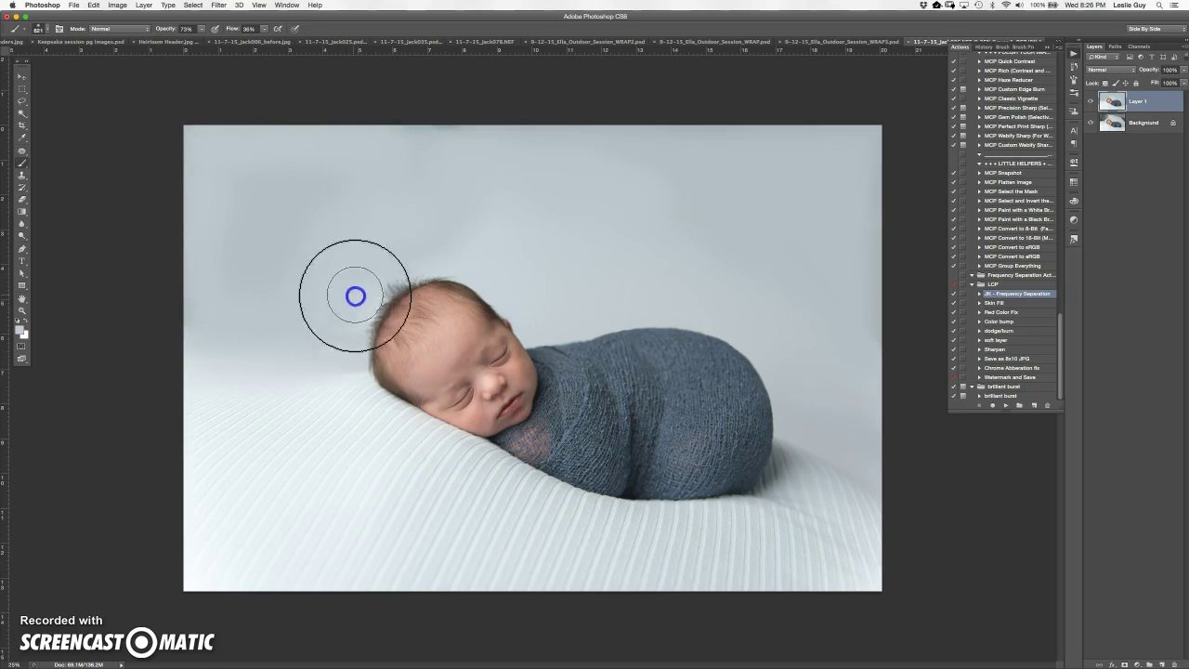
# - Brush over the remaining dark spots left of the baby's head and the uneven tones along the upper backdrop
pyautogui.moveTo(234, 347)
pyautogui.mouseDown()
pyautogui.moveTo(191, 356)
pyautogui.moveTo(193, 334)
pyautogui.mouseUp()
pyautogui.moveTo(405, 146); pyautogui.dragTo(130, 130)
pyautogui.moveTo(512, 238); pyautogui.dragTo(680, 191)
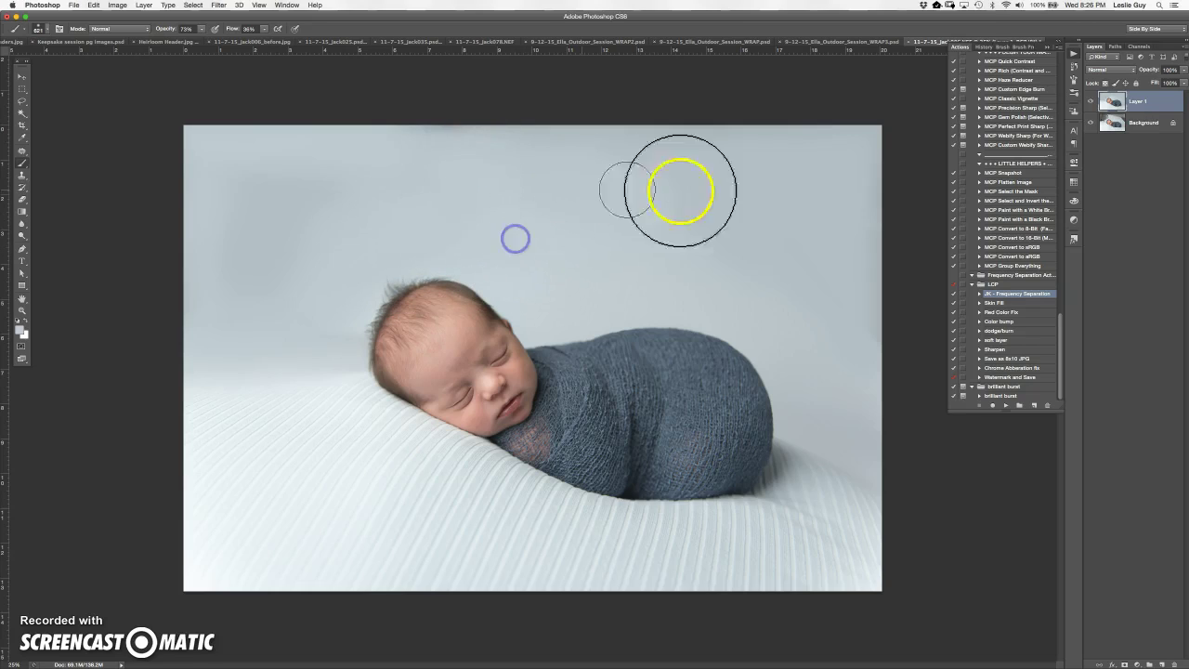
# - Add a linear gradient fill layer with Reverse enabled and reposition the gradient over the backdrop
pyautogui.click(1162, 664)
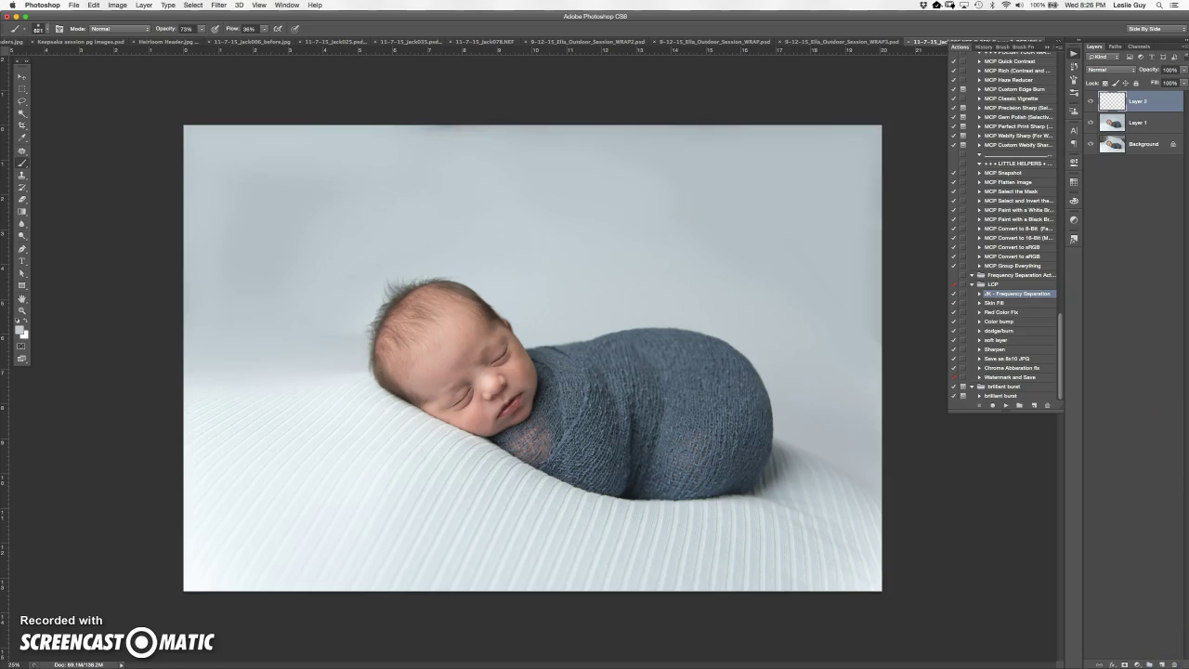
pyautogui.press('super+z')
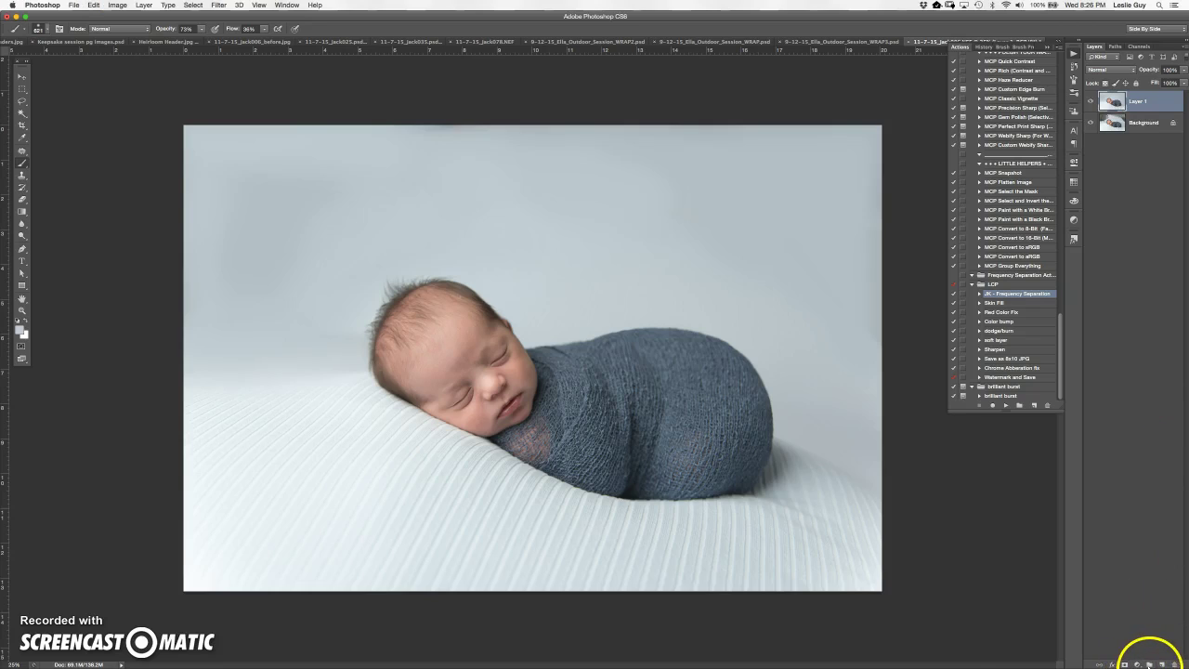
pyautogui.click(1137, 664)
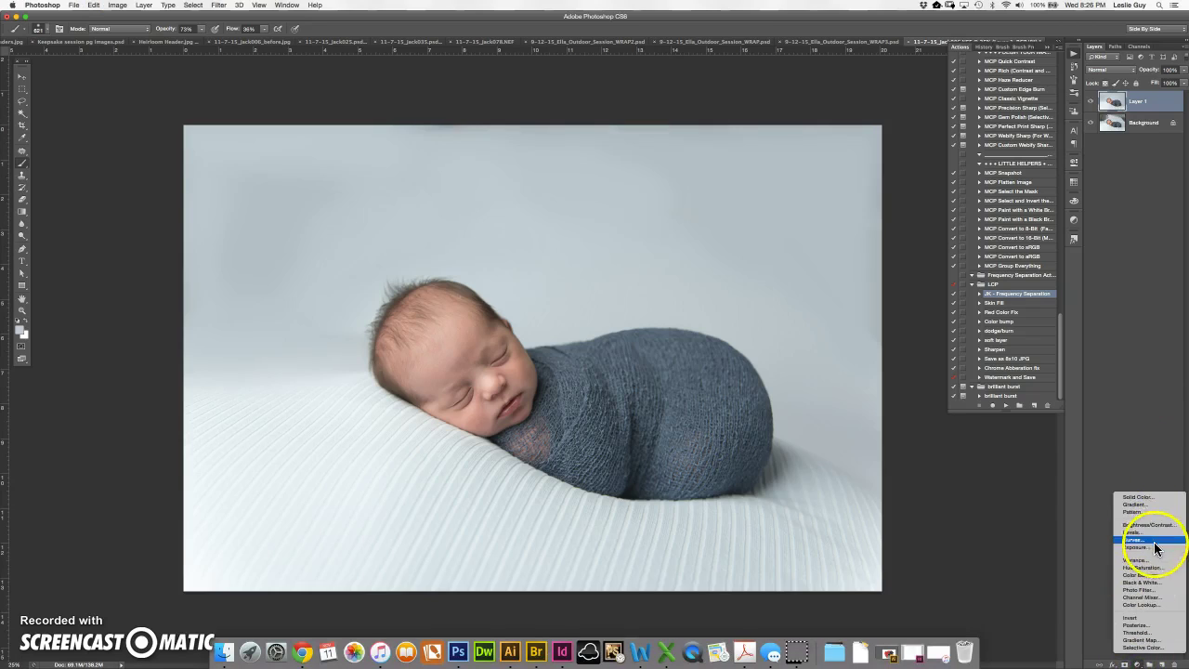
pyautogui.click(1151, 506)
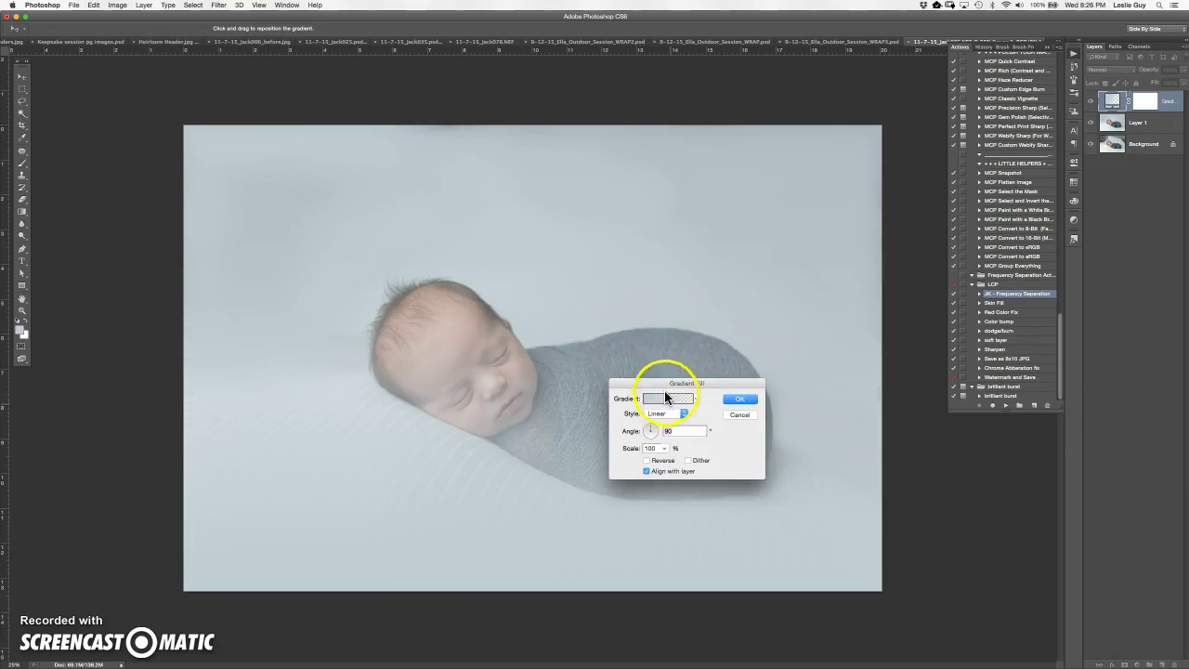
pyautogui.click(646, 461)
pyautogui.click(632, 331)
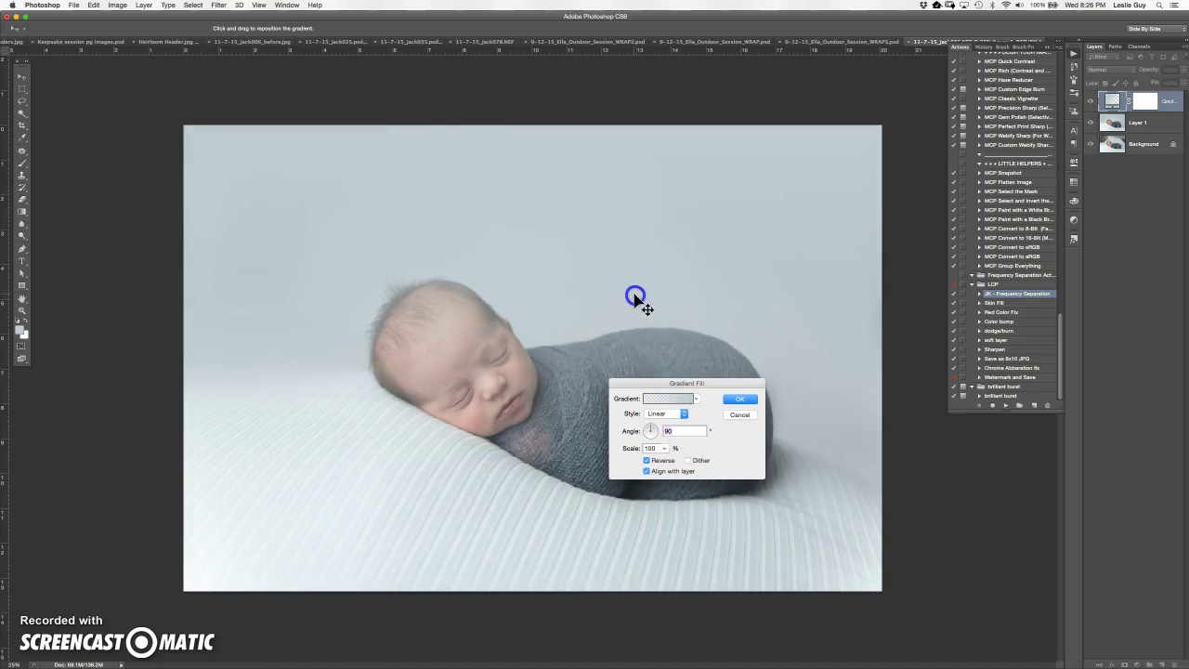
pyautogui.click(740, 398)
# - Raise the brush opacity and paint black on the gradient layer's mask to clear the haze from the baby's head
pyautogui.click(1144, 100)
pyautogui.moveTo(442, 339)
pyautogui.mouseDown()
pyautogui.moveTo(488, 339)
pyautogui.moveTo(463, 329)
pyautogui.moveTo(468, 398)
pyautogui.moveTo(427, 392)
pyautogui.moveTo(407, 366)
pyautogui.mouseUp()
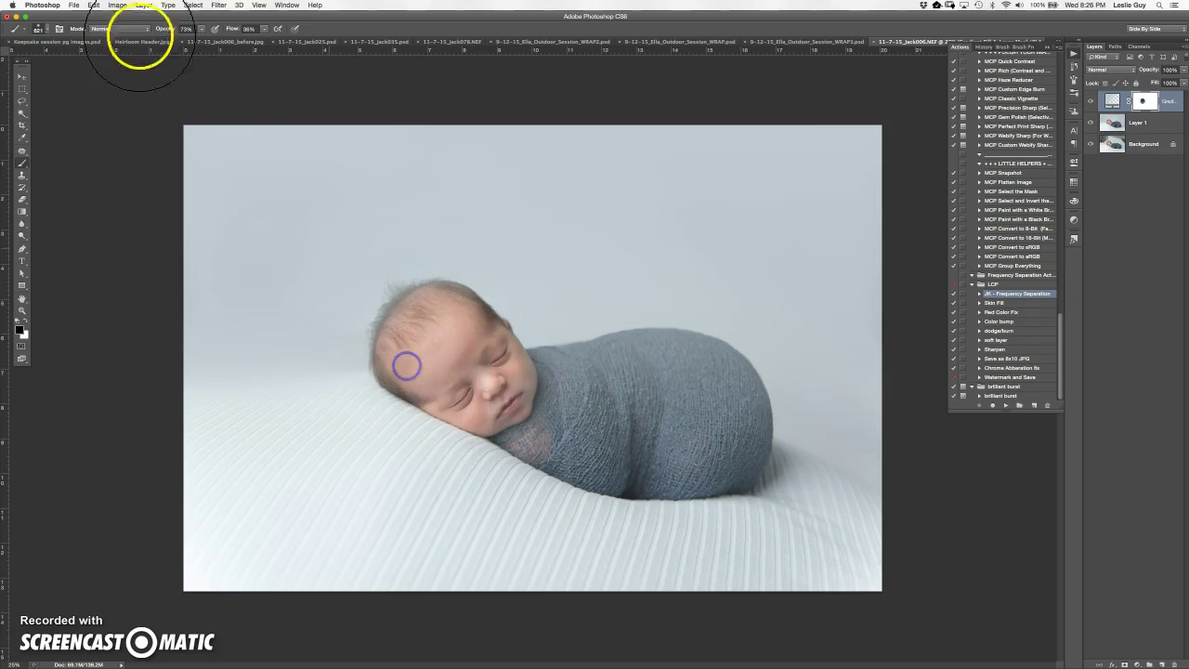
pyautogui.click(201, 28)
pyautogui.moveTo(212, 43); pyautogui.dragTo(214, 44)
pyautogui.moveTo(431, 315)
pyautogui.mouseDown()
pyautogui.moveTo(402, 340)
pyautogui.moveTo(407, 373)
pyautogui.mouseUp()
pyautogui.moveTo(436, 394)
pyautogui.mouseDown()
pyautogui.moveTo(443, 301)
pyautogui.moveTo(481, 325)
pyautogui.moveTo(418, 308)
pyautogui.mouseUp()
# - Continue painting the gradient mask over the baby's face and blue wrap to restore their original contrast
pyautogui.moveTo(464, 388)
pyautogui.mouseDown()
pyautogui.moveTo(510, 385)
pyautogui.moveTo(504, 399)
pyautogui.moveTo(613, 417)
pyautogui.moveTo(599, 432)
pyautogui.mouseUp()
pyautogui.moveTo(641, 365)
pyautogui.mouseDown()
pyautogui.moveTo(752, 412)
pyautogui.moveTo(762, 440)
pyautogui.moveTo(714, 466)
pyautogui.moveTo(622, 475)
pyautogui.moveTo(494, 407)
pyautogui.mouseUp()
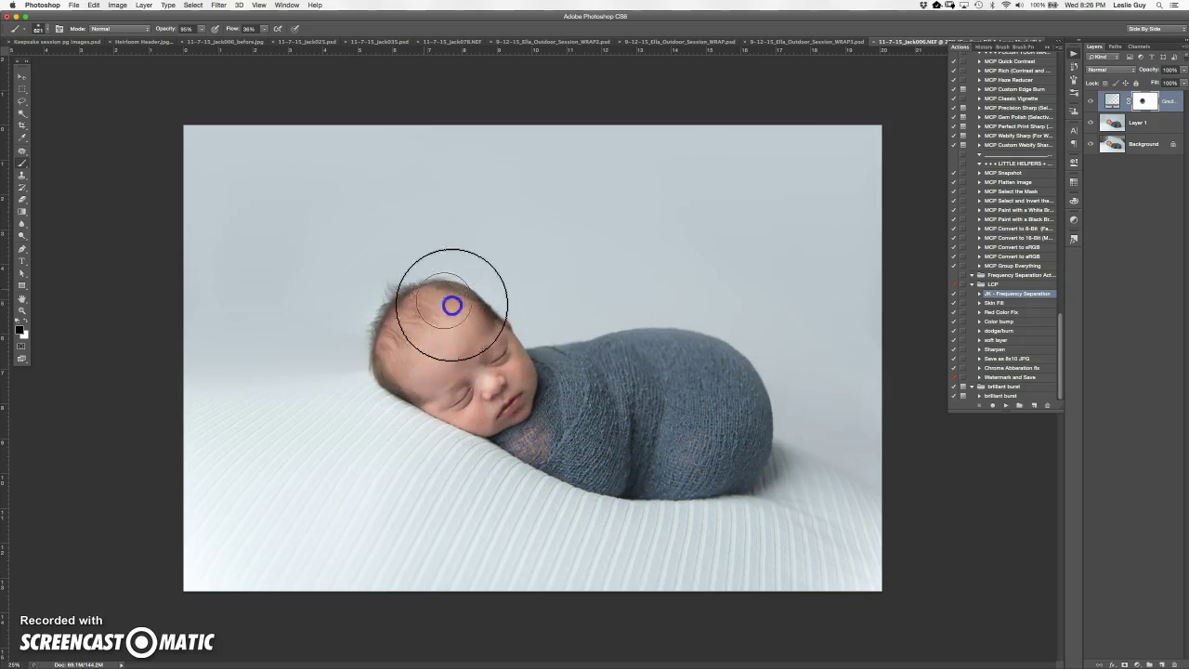
pyautogui.moveTo(686, 436)
pyautogui.mouseDown()
pyautogui.moveTo(403, 372)
pyautogui.moveTo(414, 312)
pyautogui.moveTo(445, 397)
pyautogui.moveTo(401, 359)
pyautogui.moveTo(404, 322)
pyautogui.mouseUp()
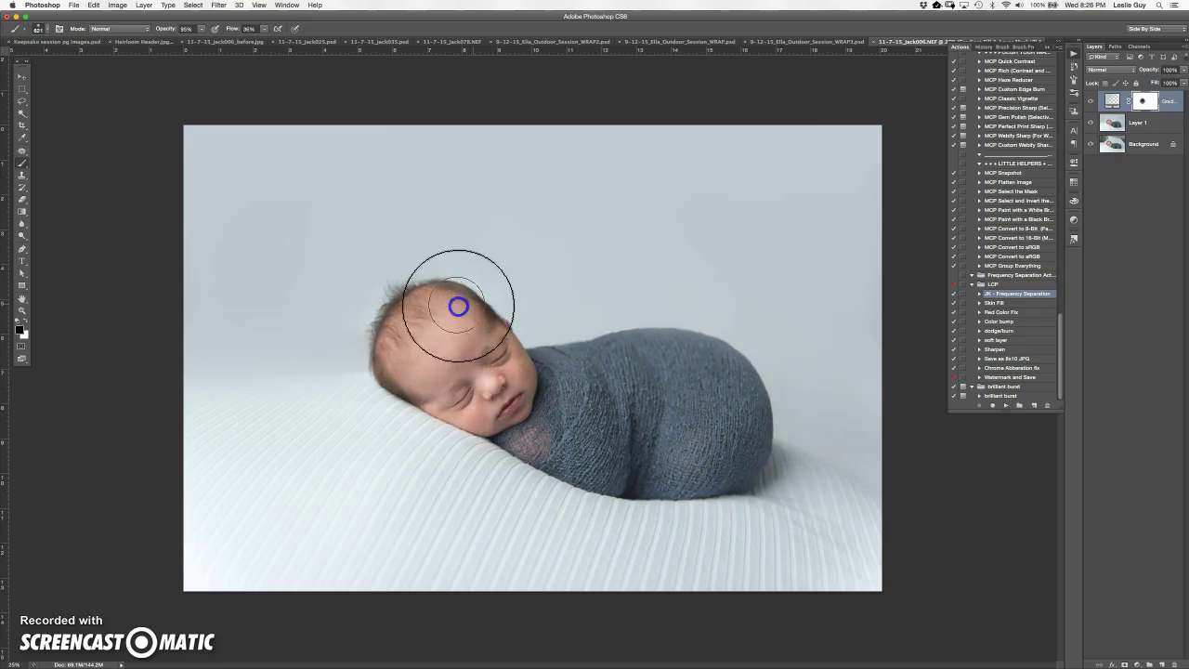
pyautogui.click(711, 446)
pyautogui.moveTo(495, 409)
pyautogui.mouseDown()
pyautogui.moveTo(443, 329)
pyautogui.moveTo(414, 347)
pyautogui.mouseUp()
# - Select the gradient, retouched and background layers and flatten the image
pyautogui.moveTo(1112, 268); pyautogui.dragTo(1163, 211)
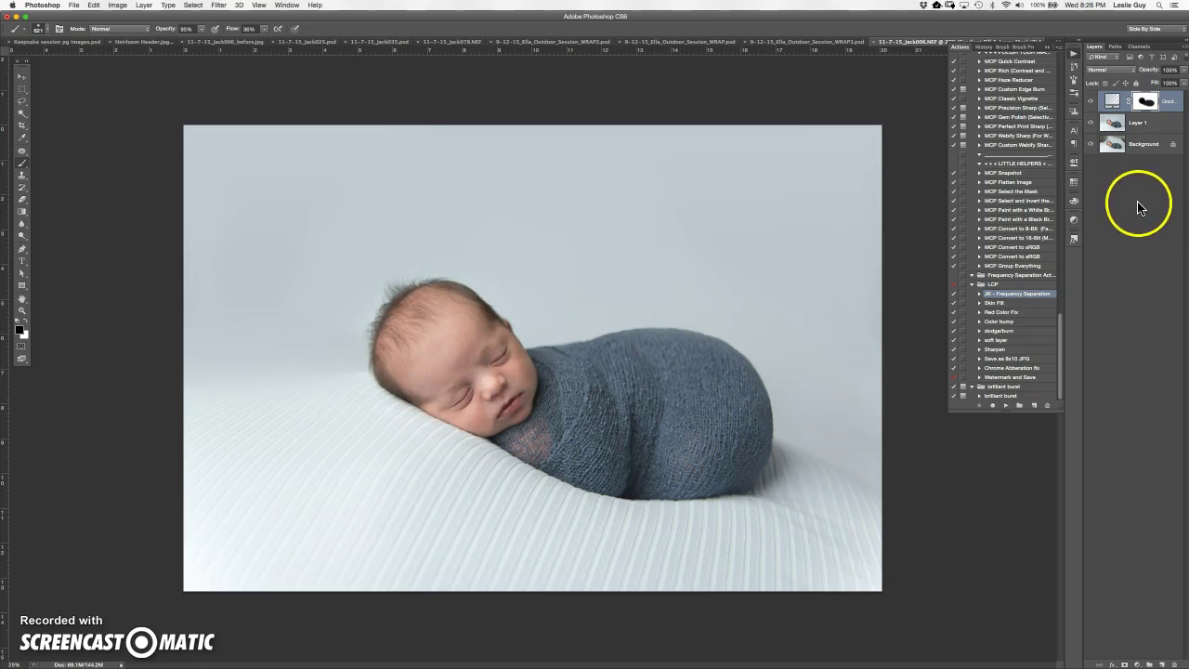
pyautogui.keyDown('shift'); pyautogui.click(1139, 145); pyautogui.keyUp('shift')
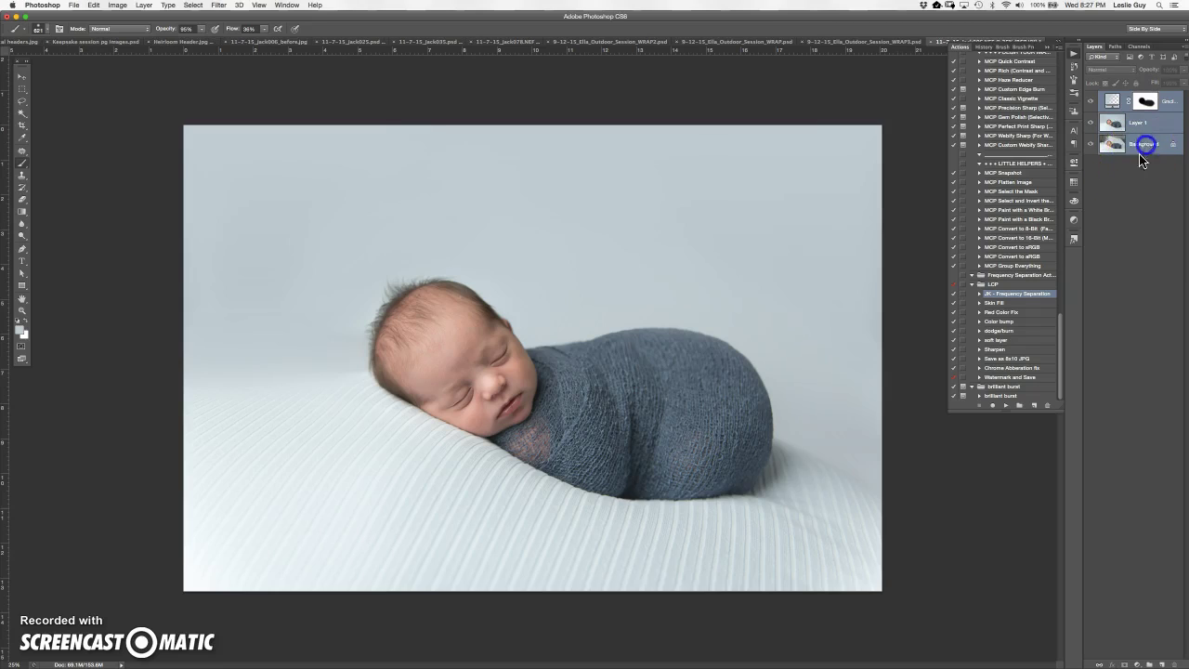
pyautogui.rightClick(1142, 146)
pyautogui.click(1113, 208)
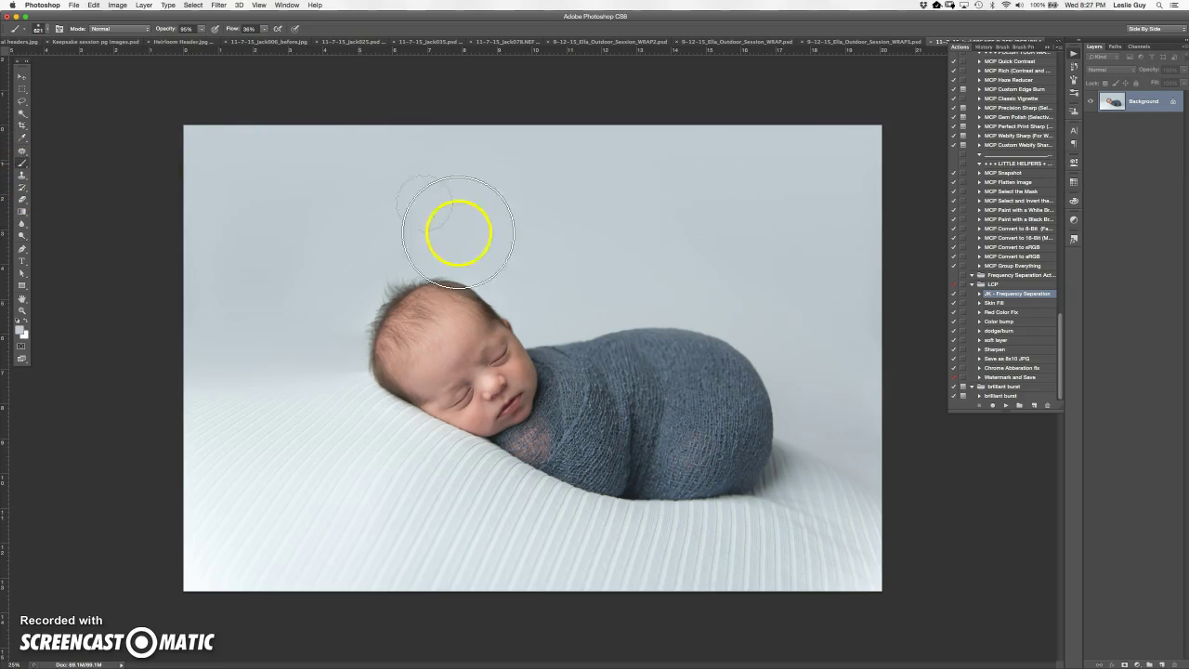
# - Crop away a strip of empty backdrop from the photo's left side, bringing the edge closer to the baby's head
pyautogui.click(20, 127)
pyautogui.moveTo(186, 356); pyautogui.dragTo(225, 367)
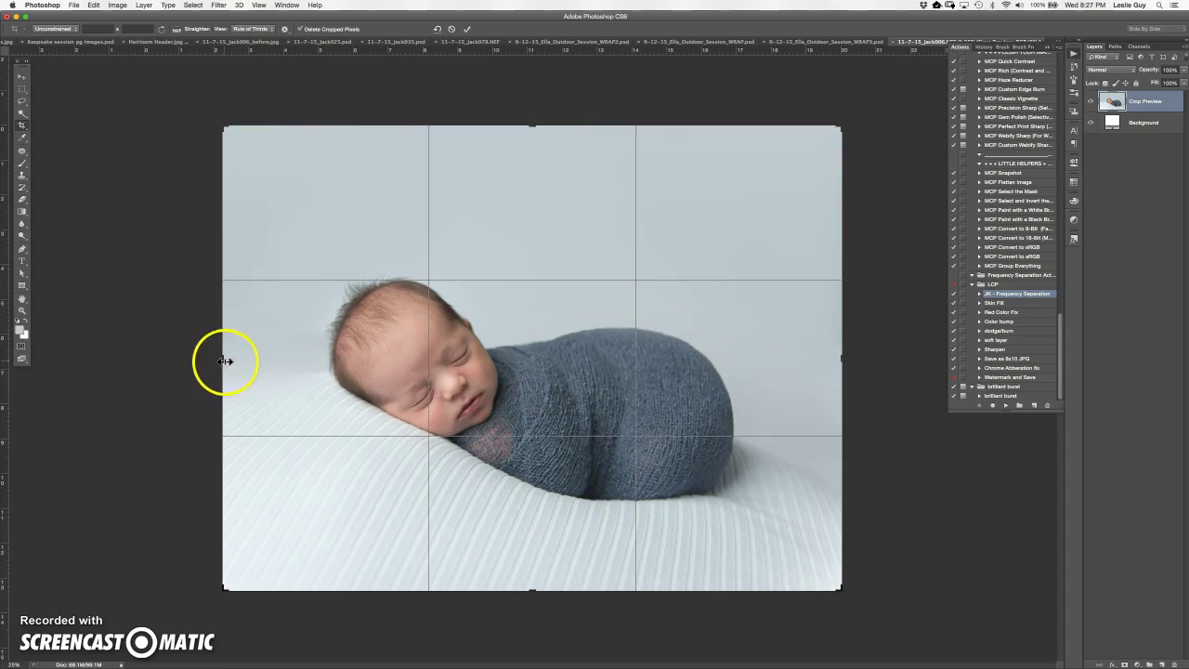
pyautogui.moveTo(225, 360); pyautogui.dragTo(233, 361)
pyautogui.press('Return')
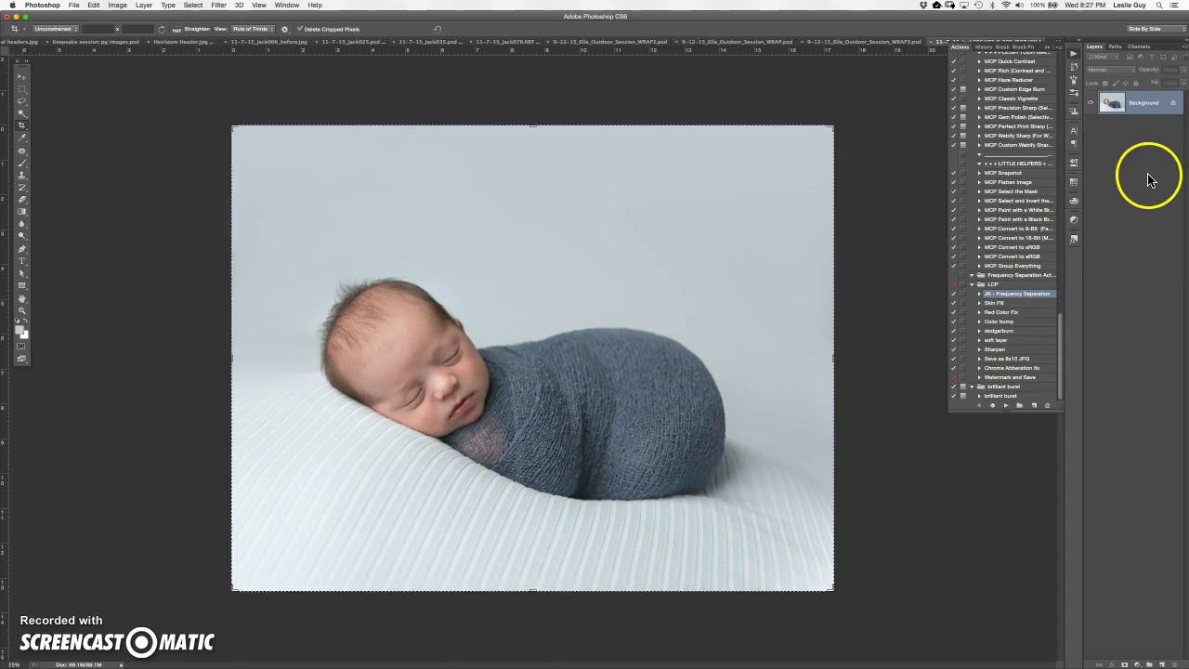
# - Duplicate the background layer and start Puppet Warp on the copy with its mesh hidden
pyautogui.press('super+j')
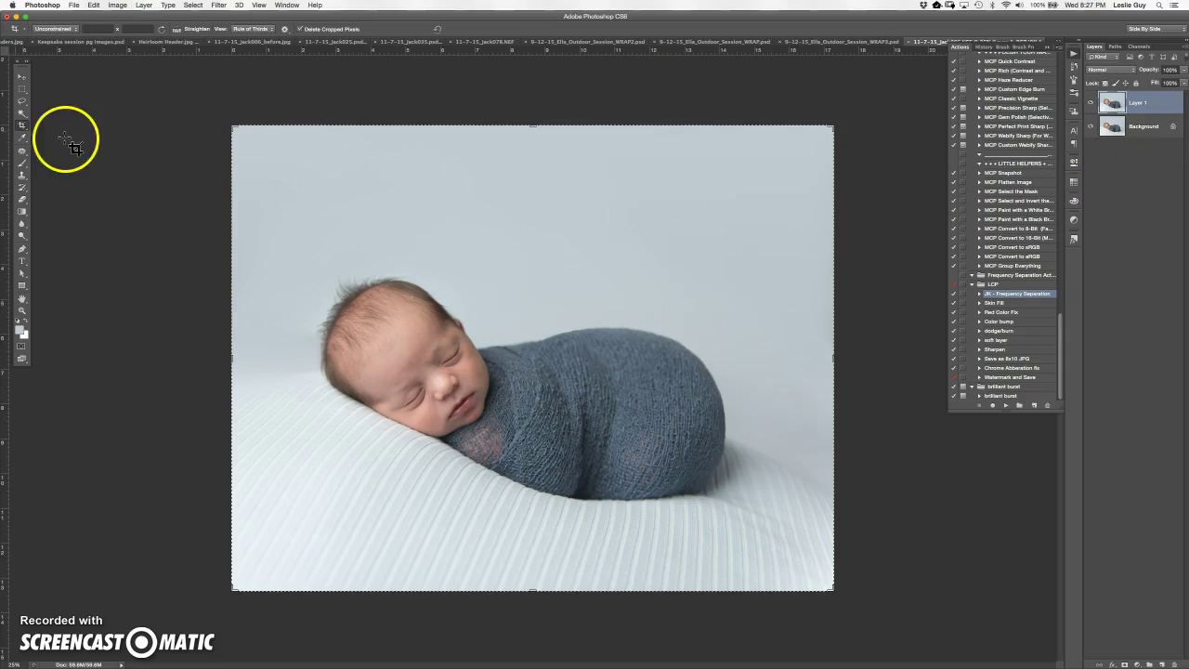
pyautogui.click(94, 4)
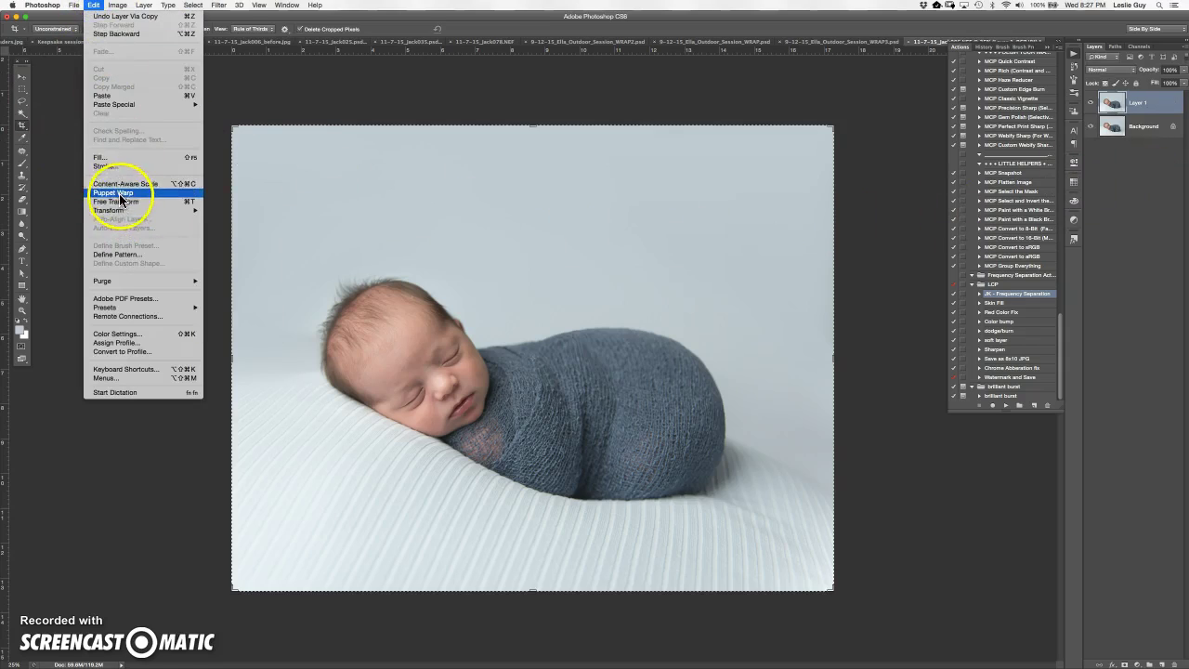
pyautogui.click(125, 193)
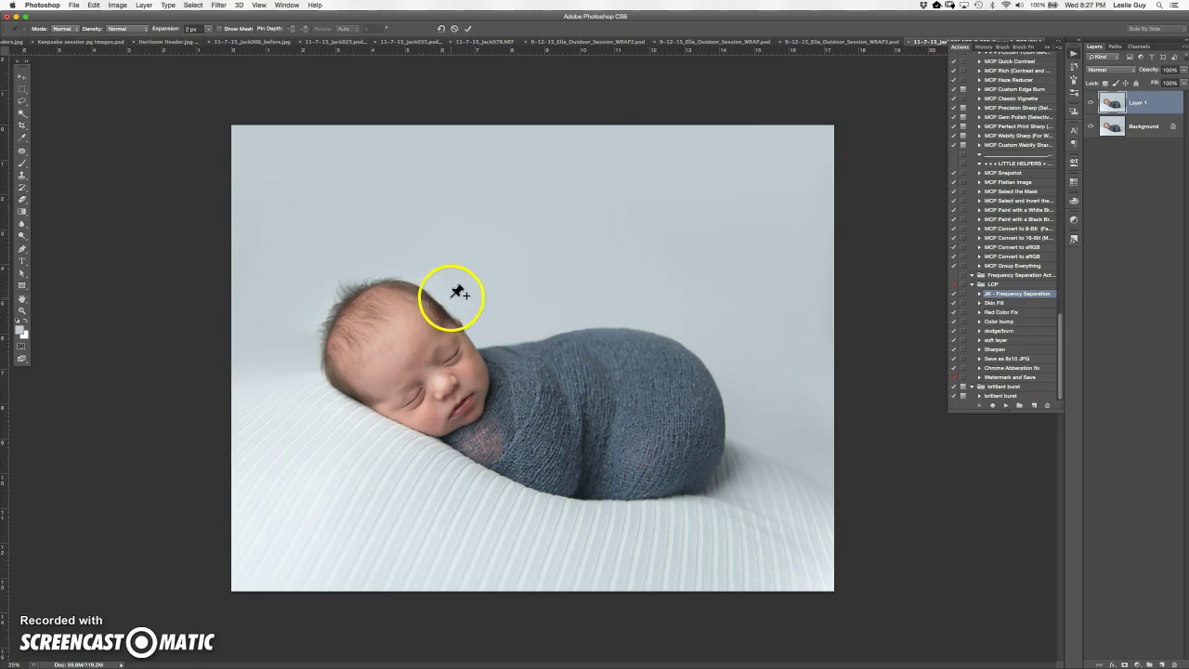
pyautogui.click(220, 29)
pyautogui.click(220, 28)
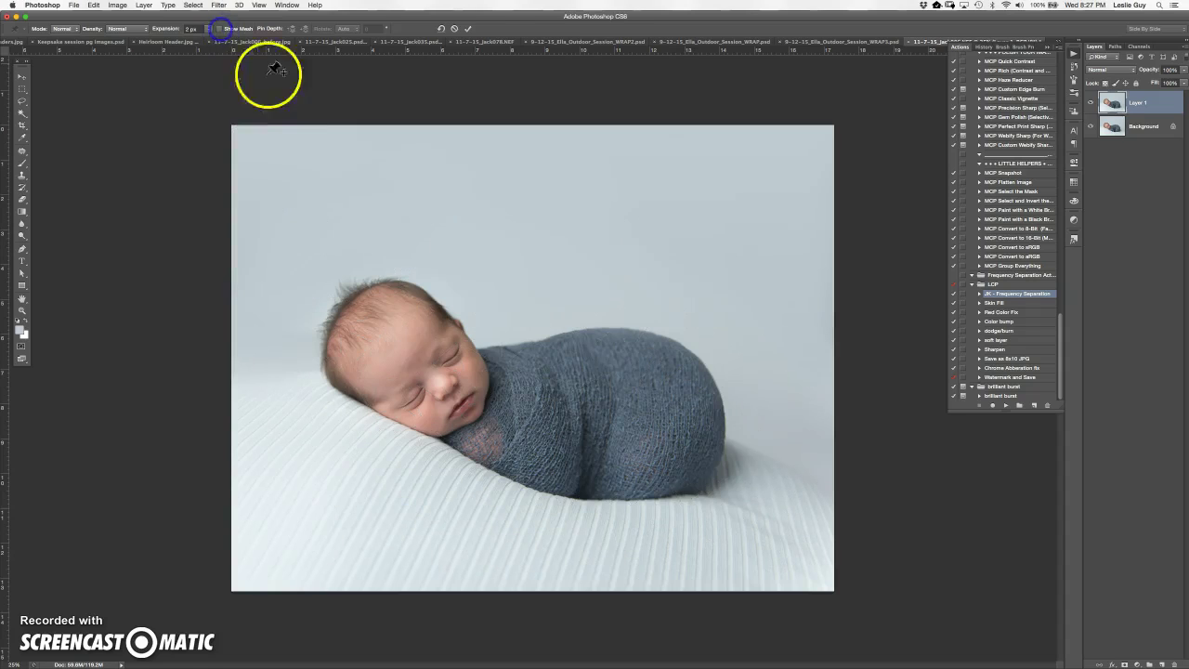
# - Pin the area around the baby's head in place, pull the wrapped bottom upward with another pin and apply the warp
pyautogui.click(408, 275)
pyautogui.click(432, 288)
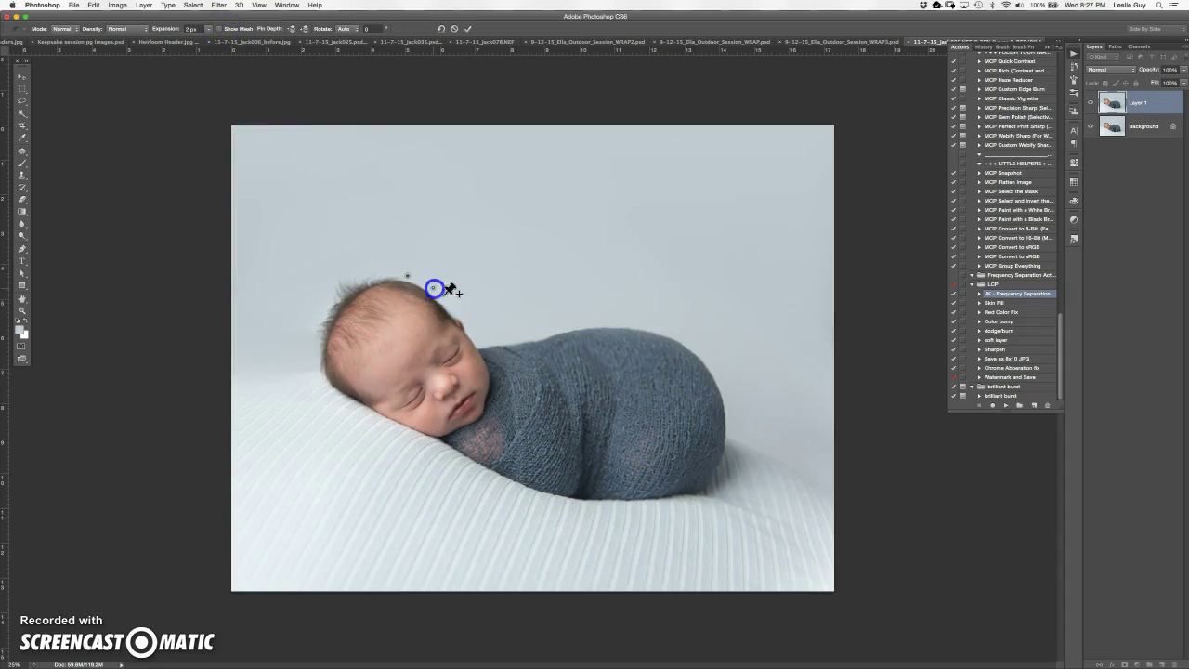
pyautogui.click(466, 314)
pyautogui.click(495, 351)
pyautogui.click(501, 390)
pyautogui.click(482, 429)
pyautogui.click(314, 389)
pyautogui.click(303, 343)
pyautogui.click(312, 295)
pyautogui.click(369, 267)
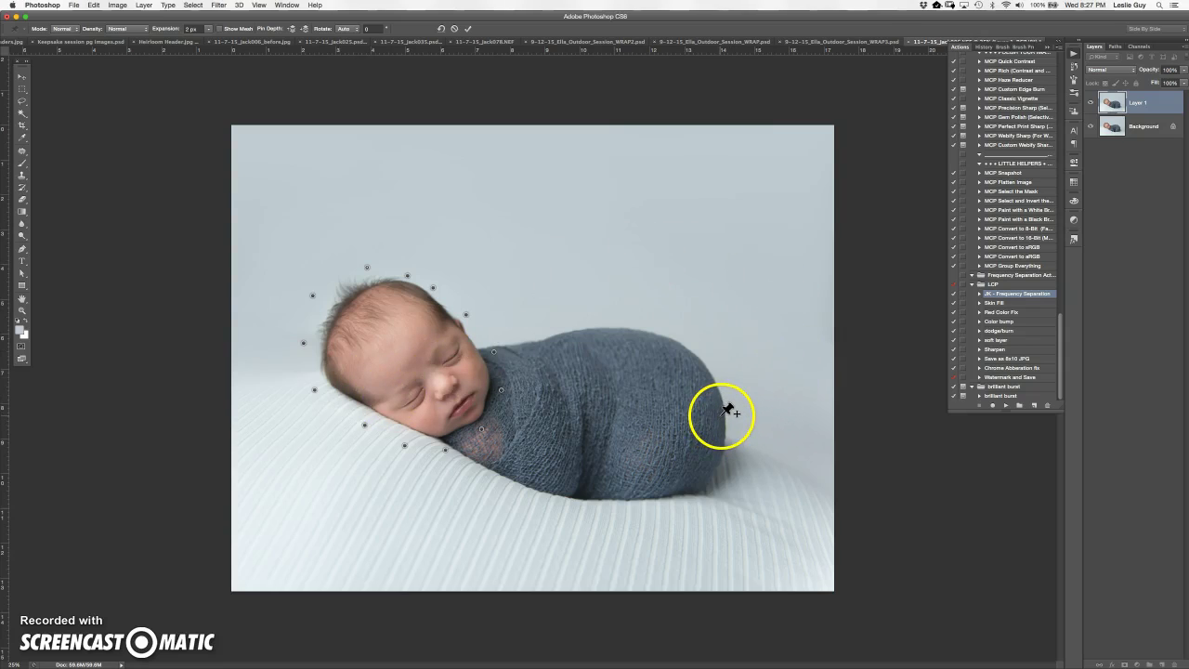
pyautogui.moveTo(722, 417); pyautogui.dragTo(718, 356)
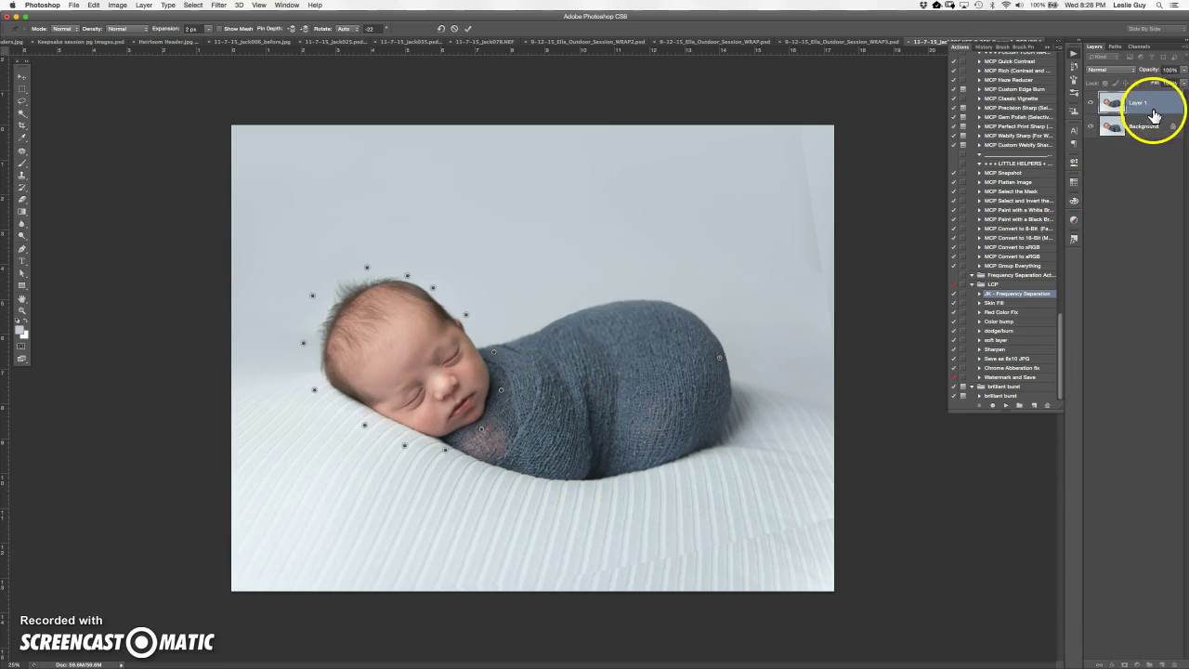
pyautogui.press('Return')
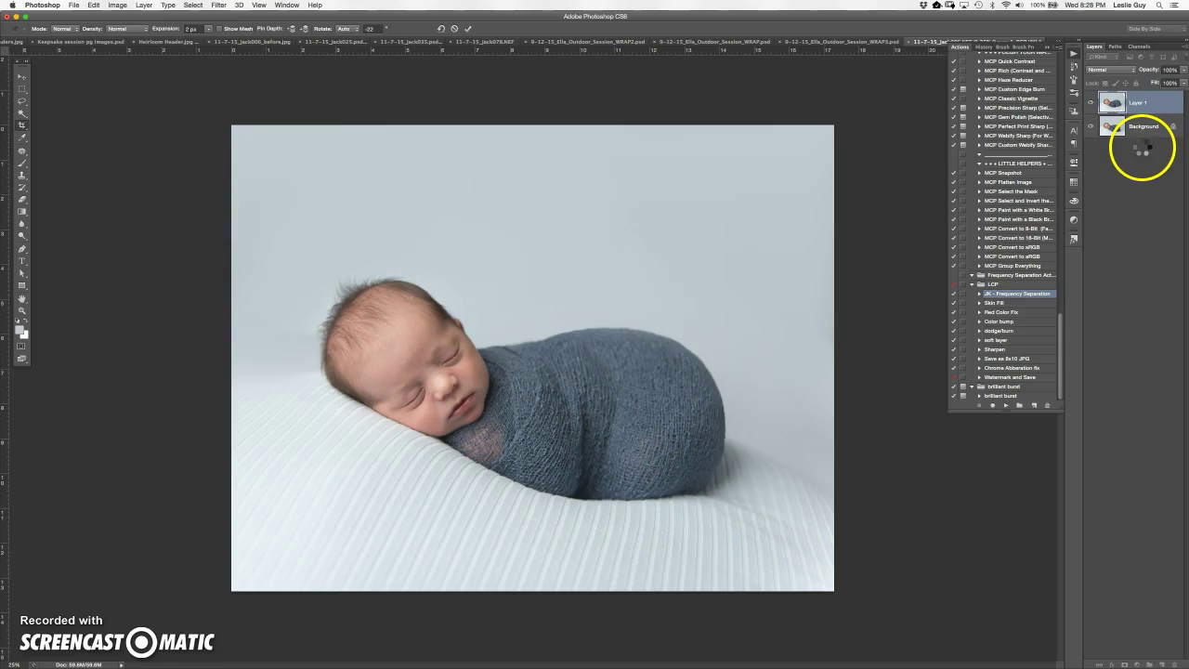
# - Add a mask to the warped layer and paint black along the photo's right edge to hide the distorted backdrop and blanket
pyautogui.click(1125, 663)
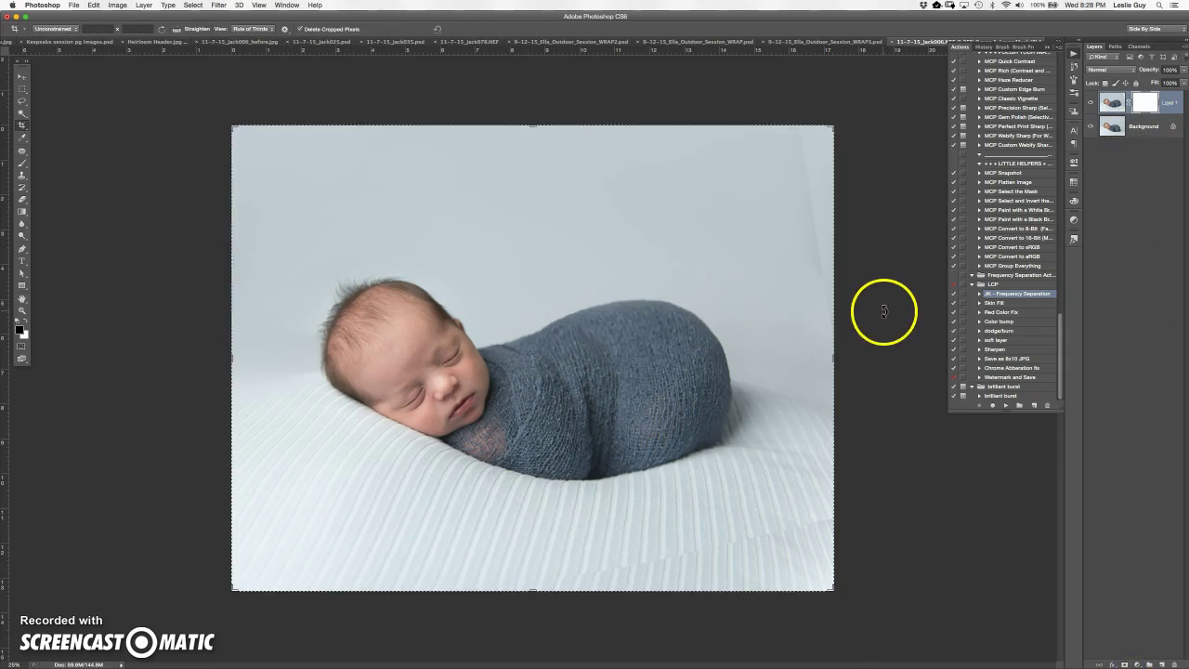
pyautogui.press('b')
pyautogui.moveTo(826, 243)
pyautogui.mouseDown()
pyautogui.moveTo(820, 288)
pyautogui.moveTo(819, 188)
pyautogui.moveTo(804, 155)
pyautogui.moveTo(825, 199)
pyautogui.mouseUp()
pyautogui.moveTo(831, 328)
pyautogui.mouseDown()
pyautogui.moveTo(809, 552)
pyautogui.moveTo(823, 549)
pyautogui.moveTo(822, 532)
pyautogui.mouseUp()
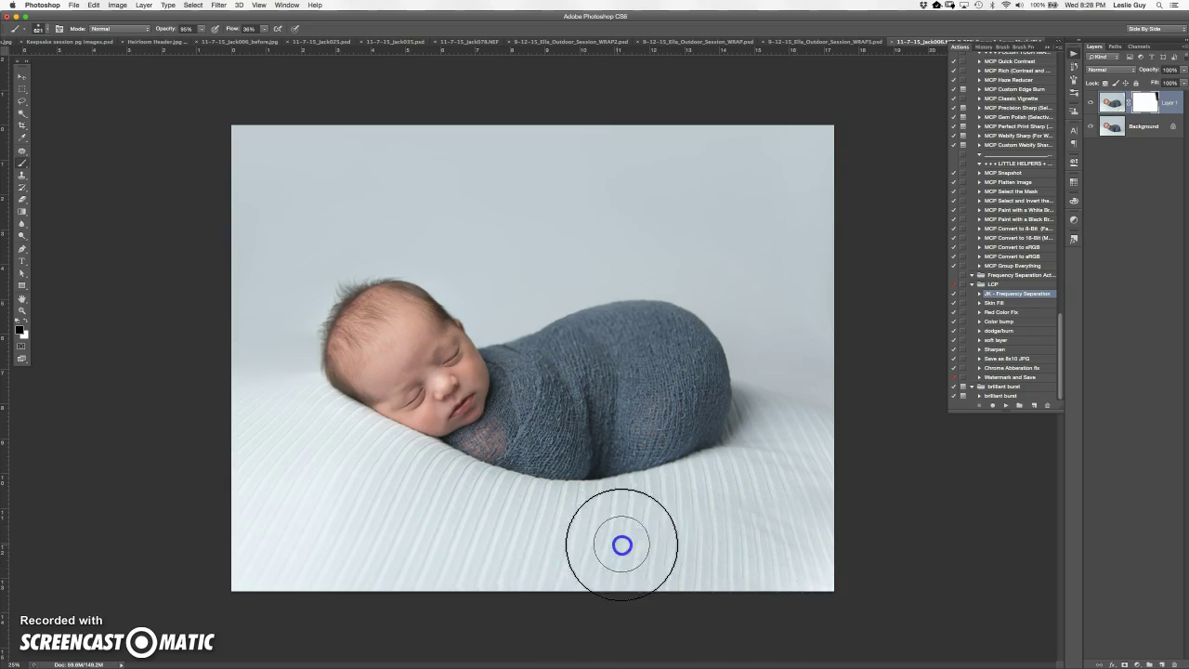
# - Paint black on the mask over the blanket below the wrap, switching to white to bring the warped blanket back where needed
pyautogui.moveTo(647, 533); pyautogui.dragTo(668, 536)
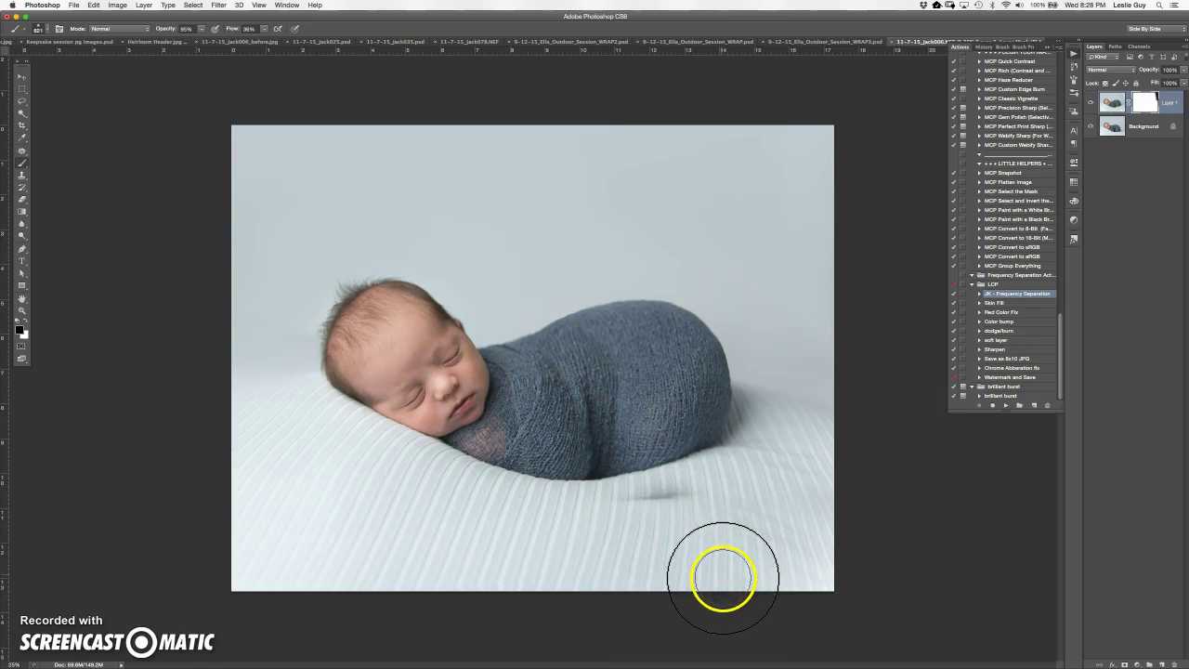
pyautogui.click(25, 319)
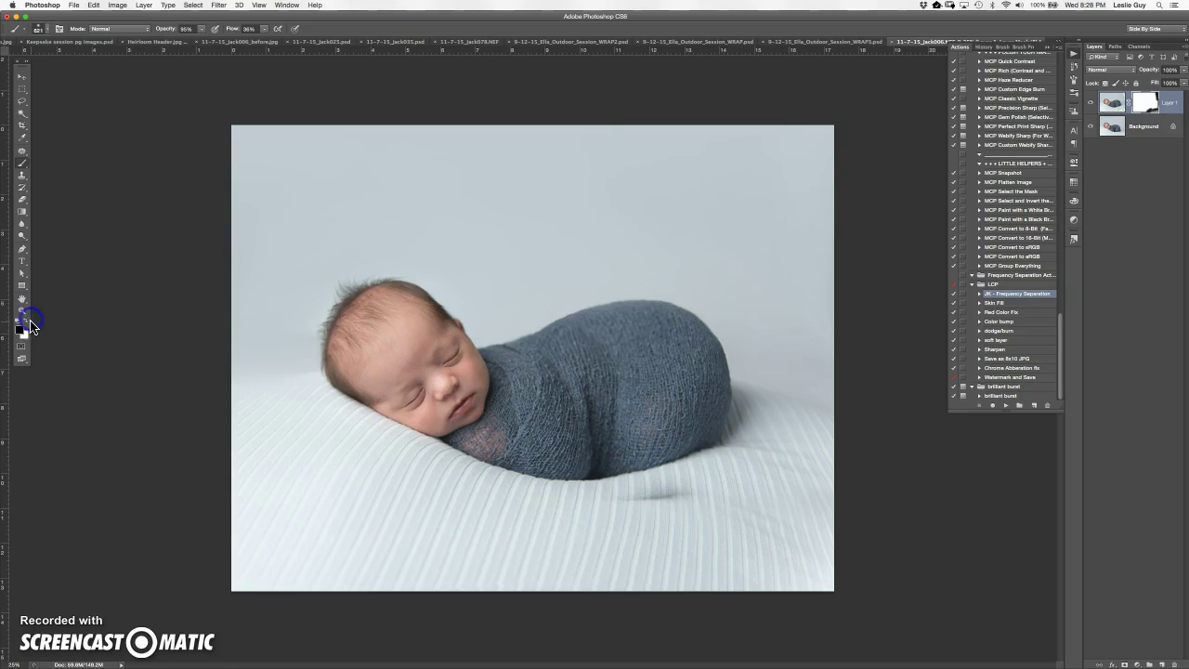
pyautogui.moveTo(612, 542)
pyautogui.mouseDown()
pyautogui.moveTo(658, 497)
pyautogui.moveTo(671, 504)
pyautogui.moveTo(608, 495)
pyautogui.moveTo(686, 494)
pyautogui.moveTo(773, 534)
pyautogui.mouseUp()
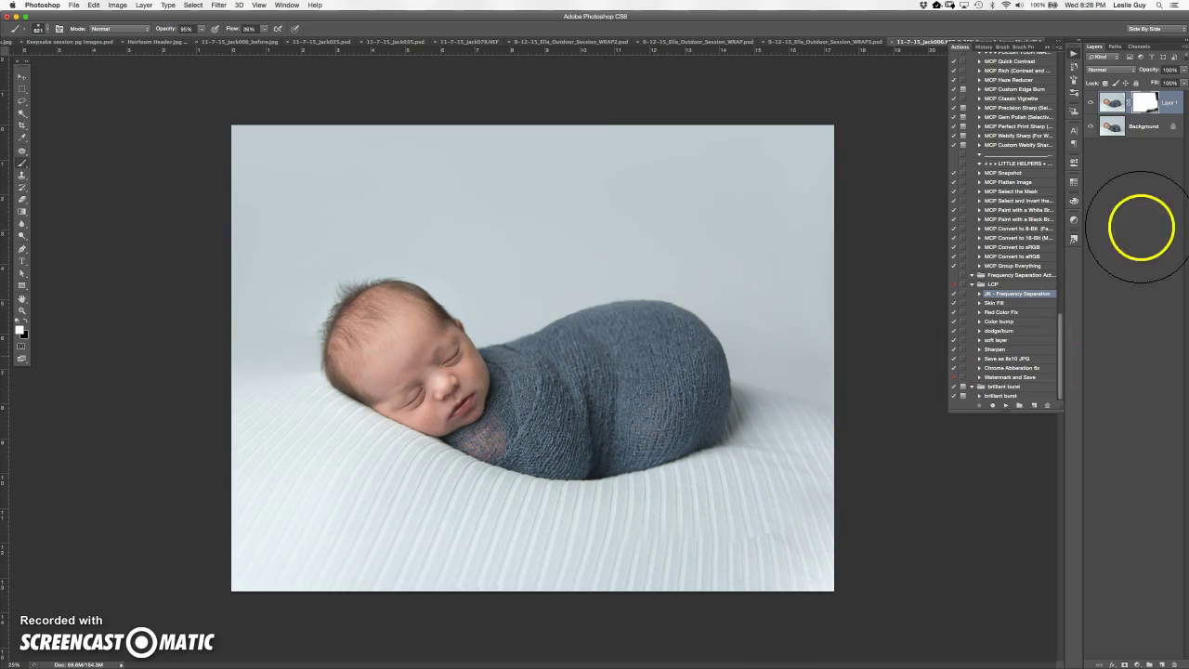
# - Select the warped layer and the background layer and merge them
pyautogui.click(1147, 139)
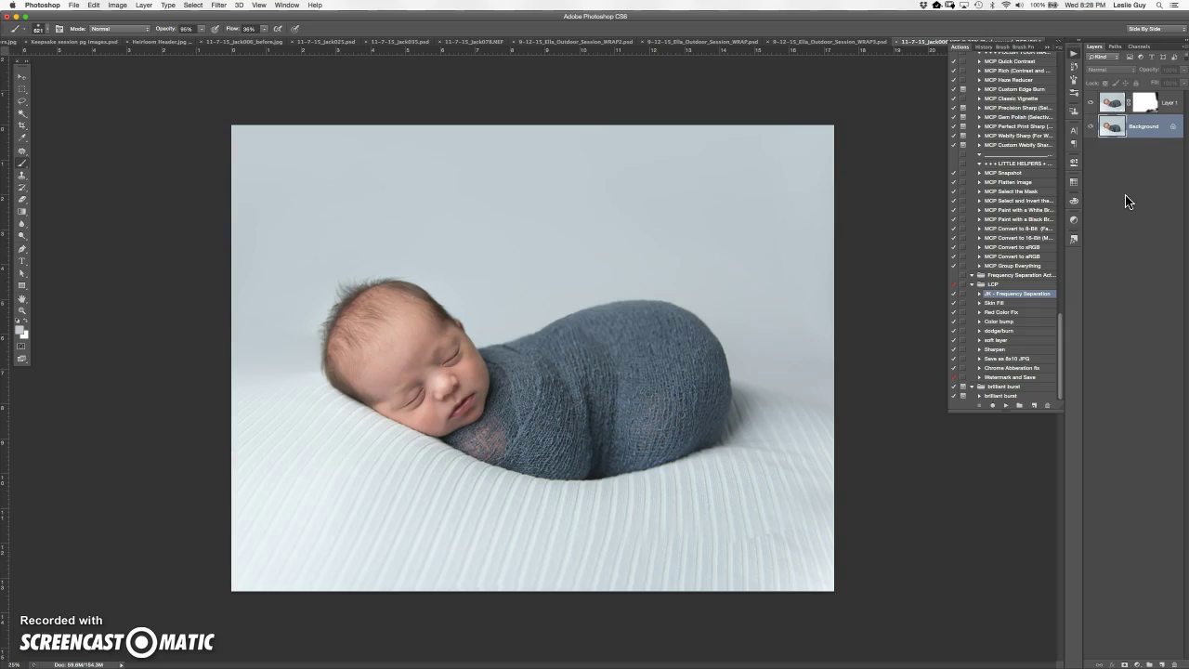
pyautogui.keyDown('shift'); pyautogui.click(1119, 104); pyautogui.keyUp('shift')
pyautogui.rightClick(1133, 135)
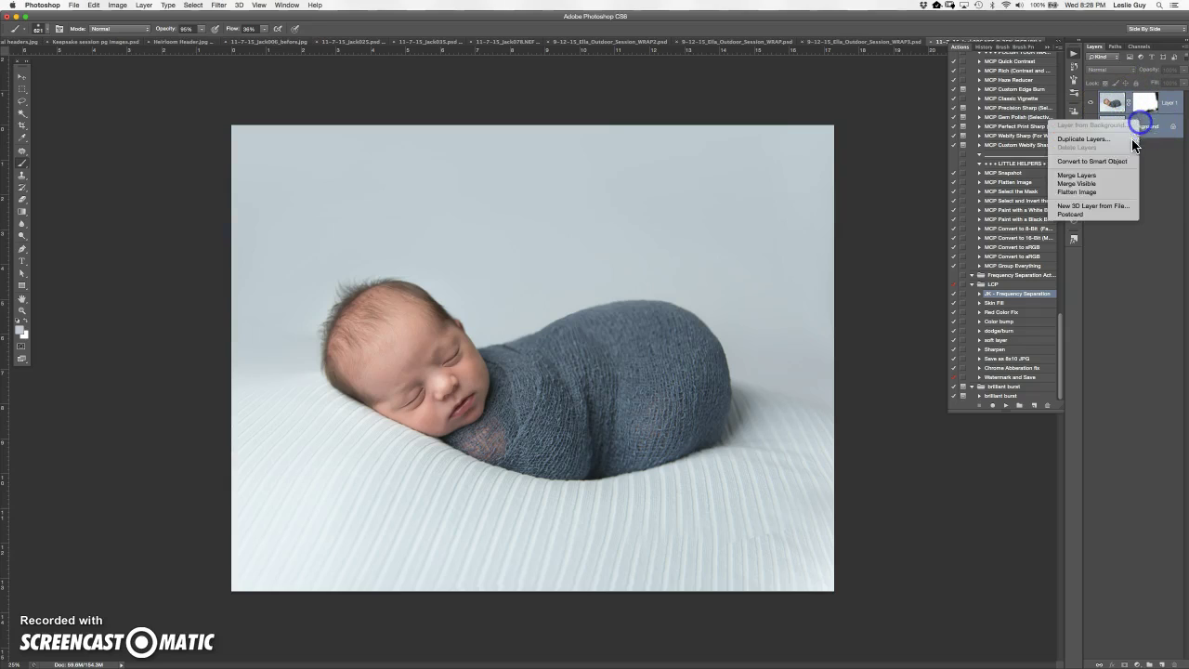
pyautogui.click(1103, 177)
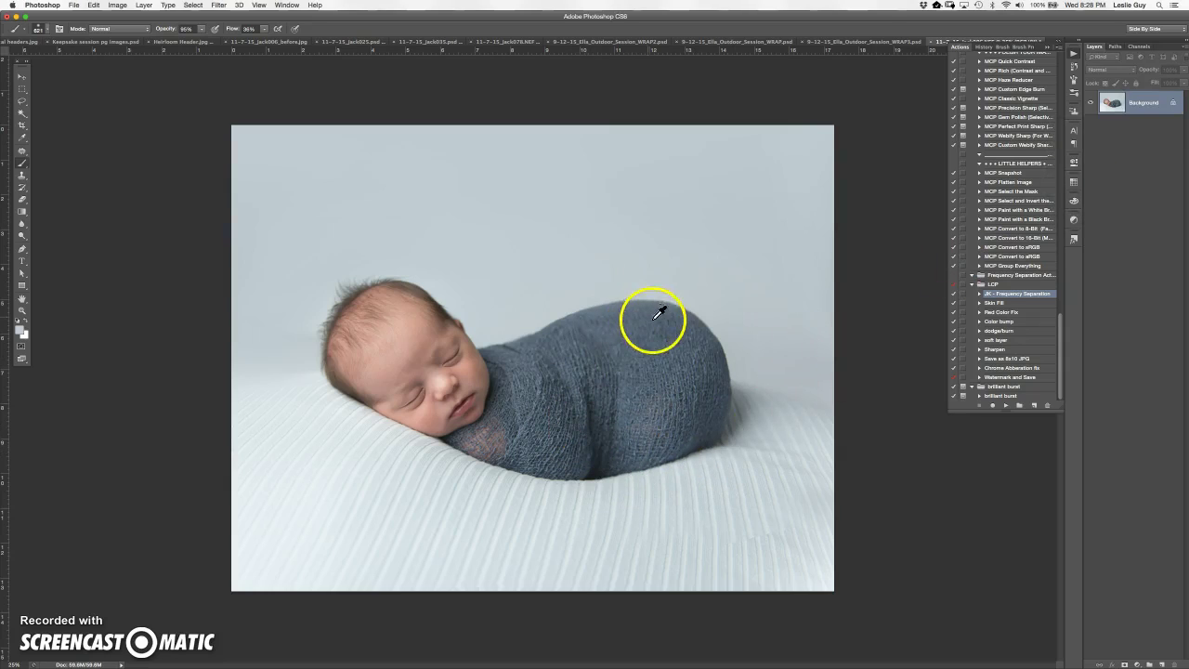
# - Enlarge the Clone Stamp brush, clone wrap texture over the crease across the baby's middle, and undo the last stroke
pyautogui.press('s')
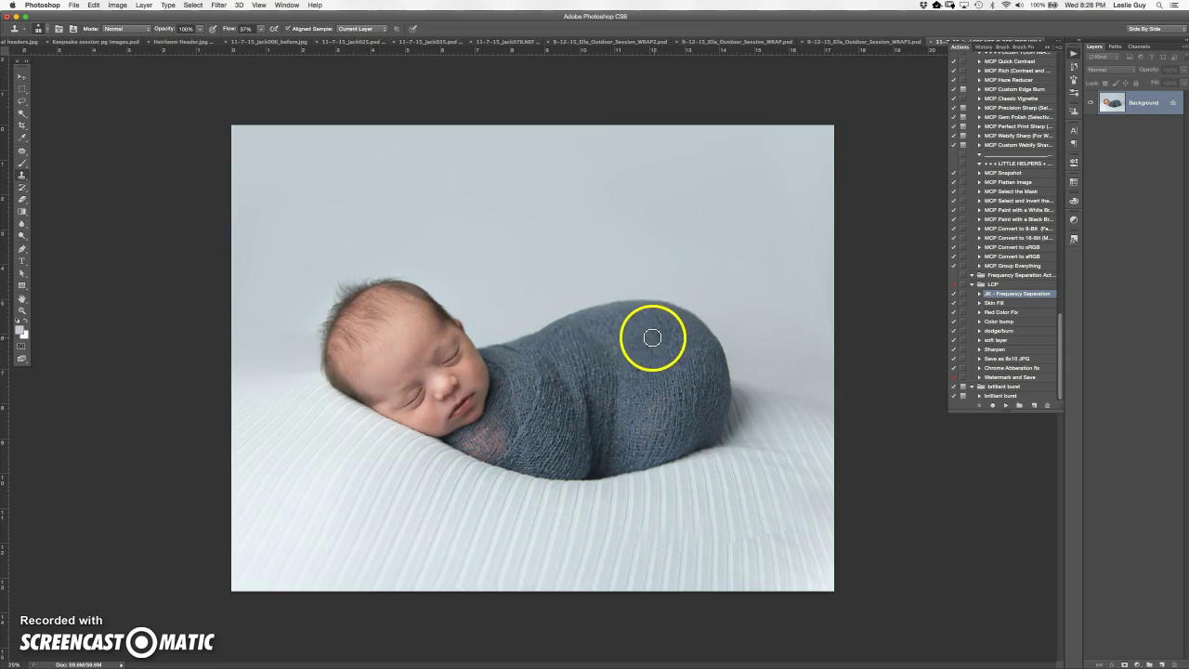
pyautogui.moveTo(636, 342); pyautogui.dragTo(654, 340)
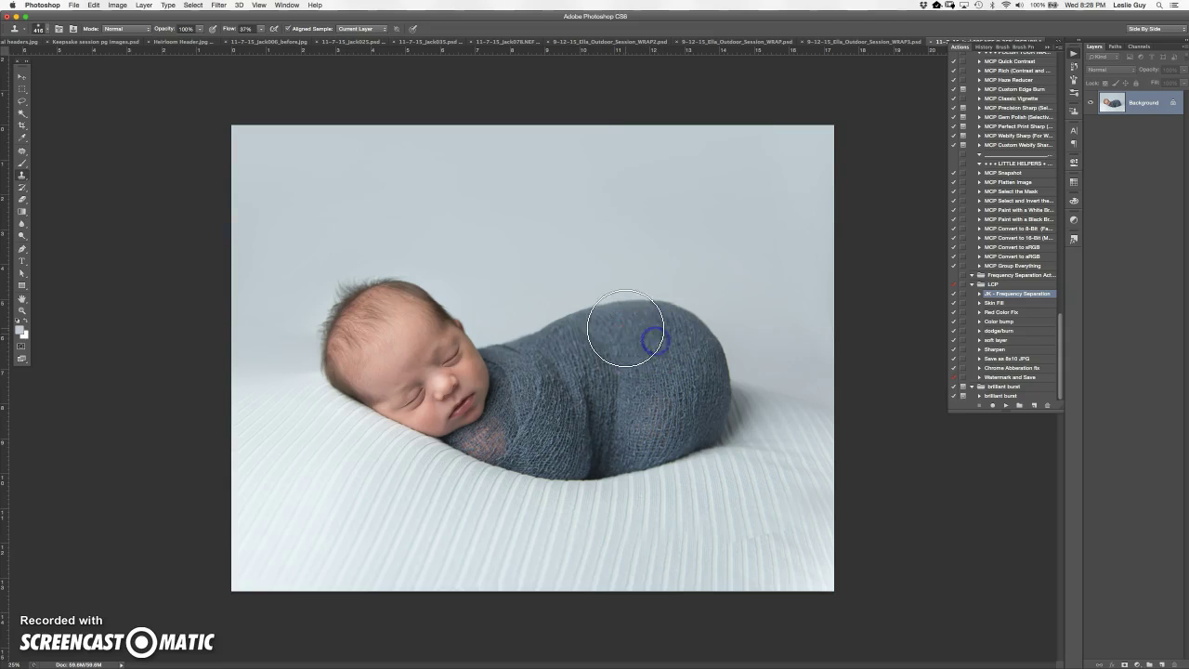
pyautogui.keyDown('alt'); pyautogui.click(624, 317); pyautogui.keyUp('alt')
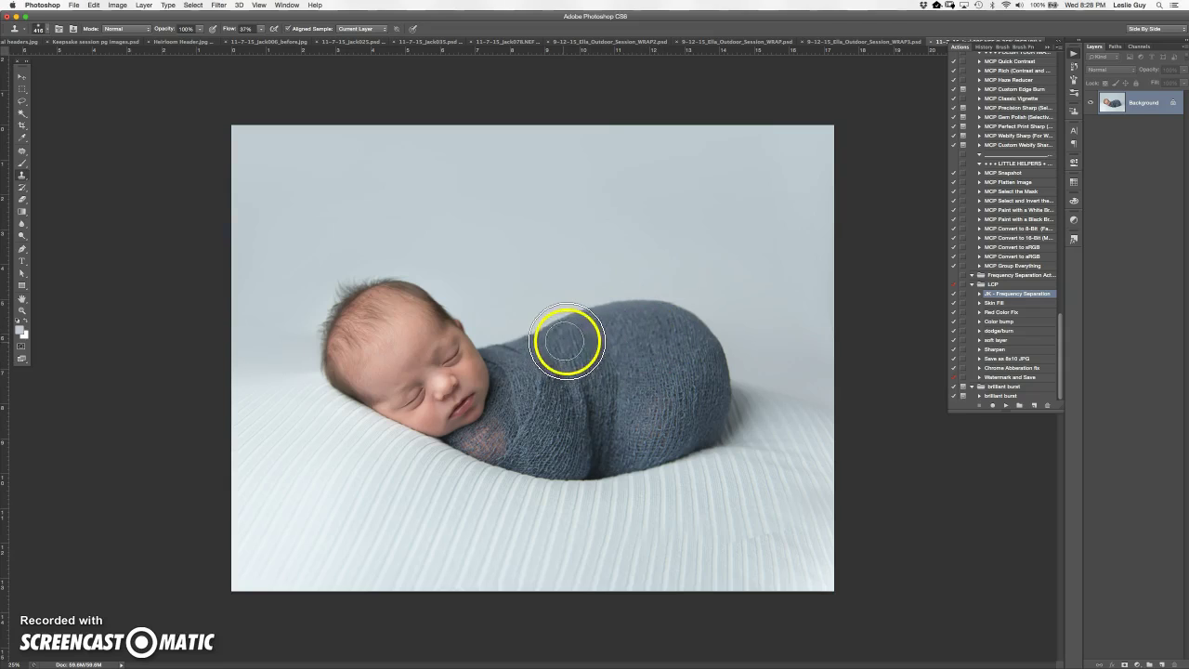
pyautogui.keyDown('alt'); pyautogui.click(616, 326); pyautogui.keyUp('alt')
pyautogui.click(579, 334)
pyautogui.click(578, 338)
pyautogui.moveTo(577, 338)
pyautogui.mouseDown()
pyautogui.moveTo(579, 371)
pyautogui.moveTo(587, 349)
pyautogui.moveTo(605, 371)
pyautogui.moveTo(601, 346)
pyautogui.moveTo(620, 380)
pyautogui.mouseUp()
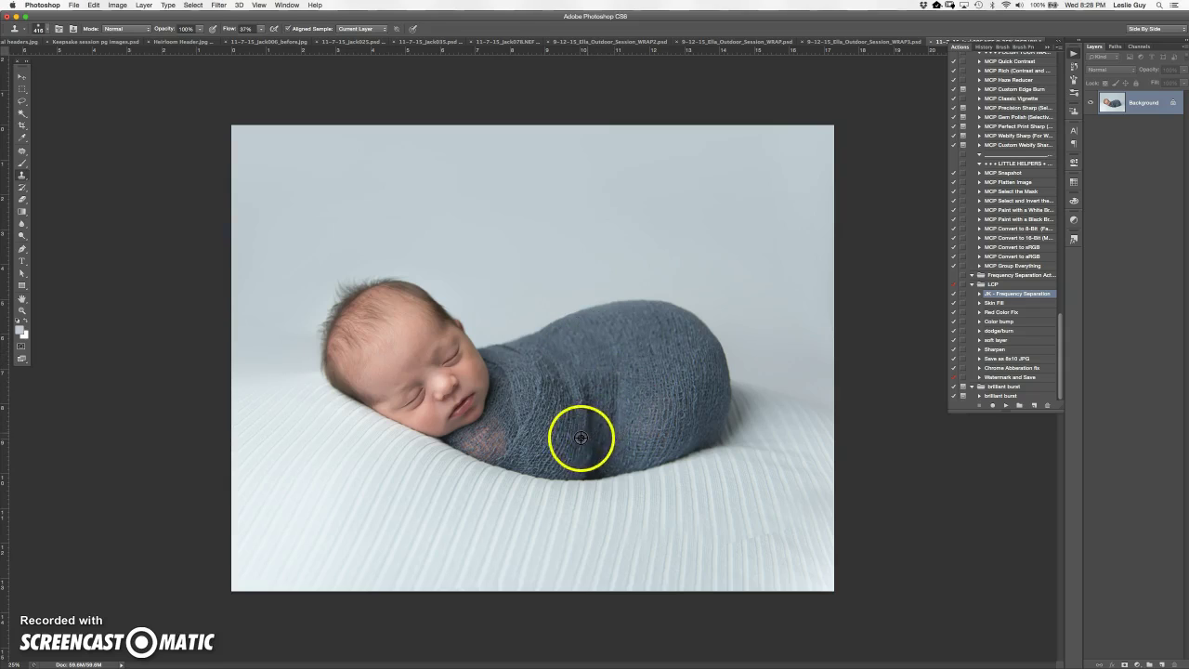
pyautogui.moveTo(578, 437); pyautogui.dragTo(590, 387)
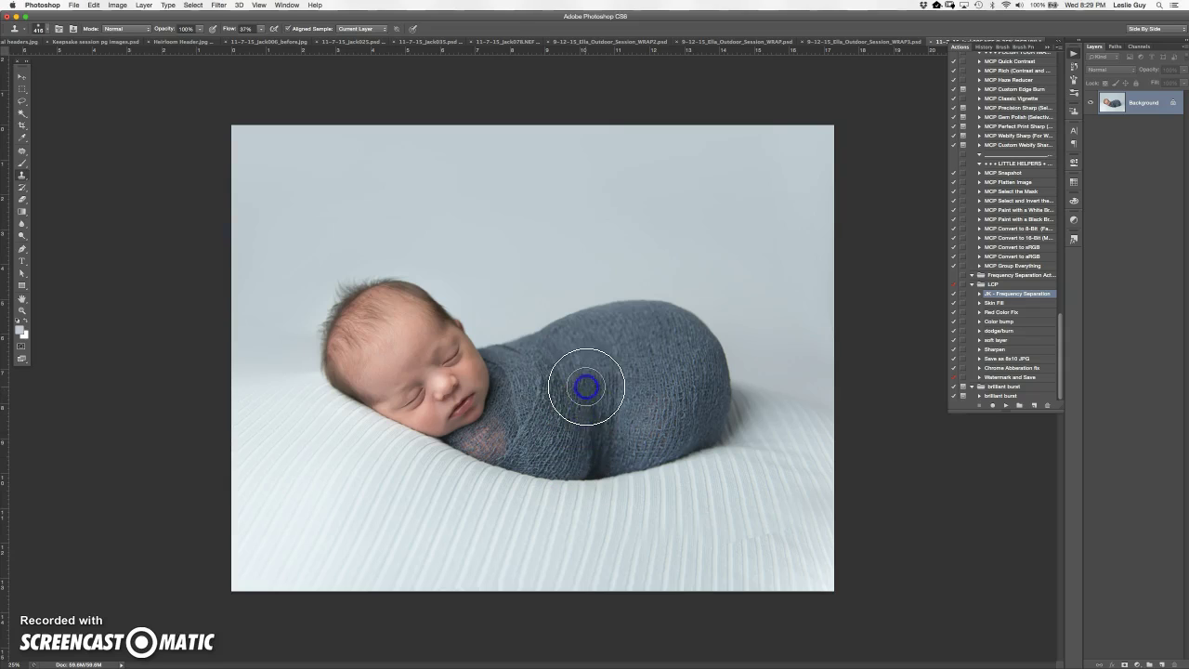
pyautogui.press('super+z')
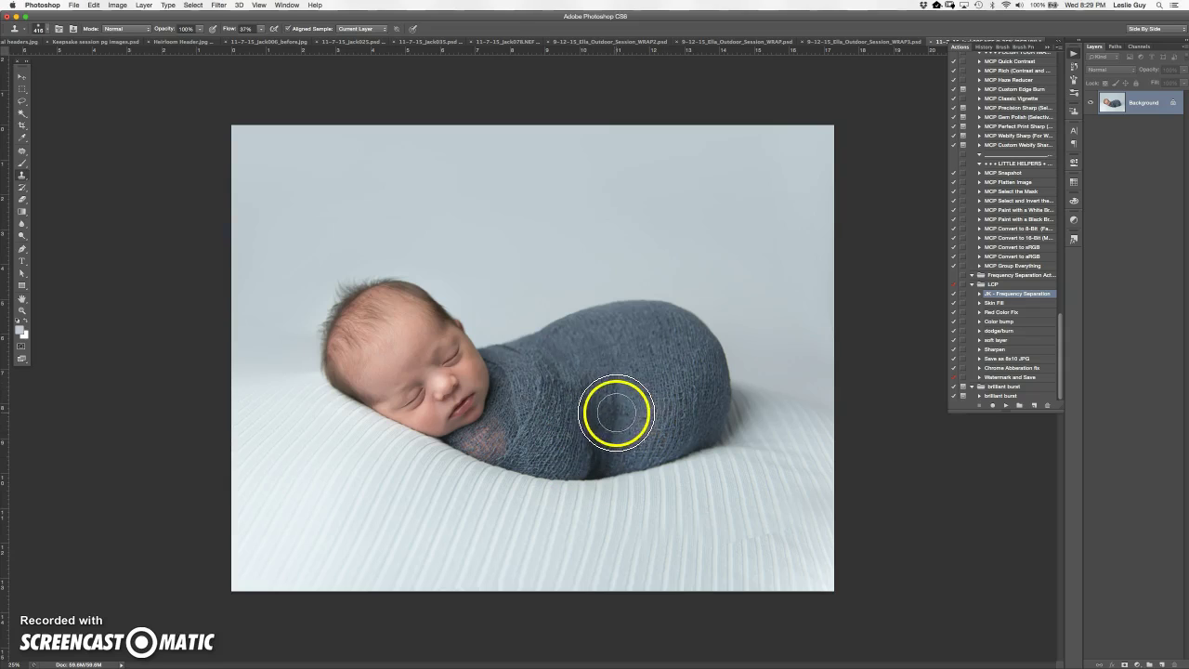
# - Lower the Clone Stamp opacity and clone over the remaining dark crease down the middle of the wrap
pyautogui.moveTo(187, 42); pyautogui.dragTo(178, 42)
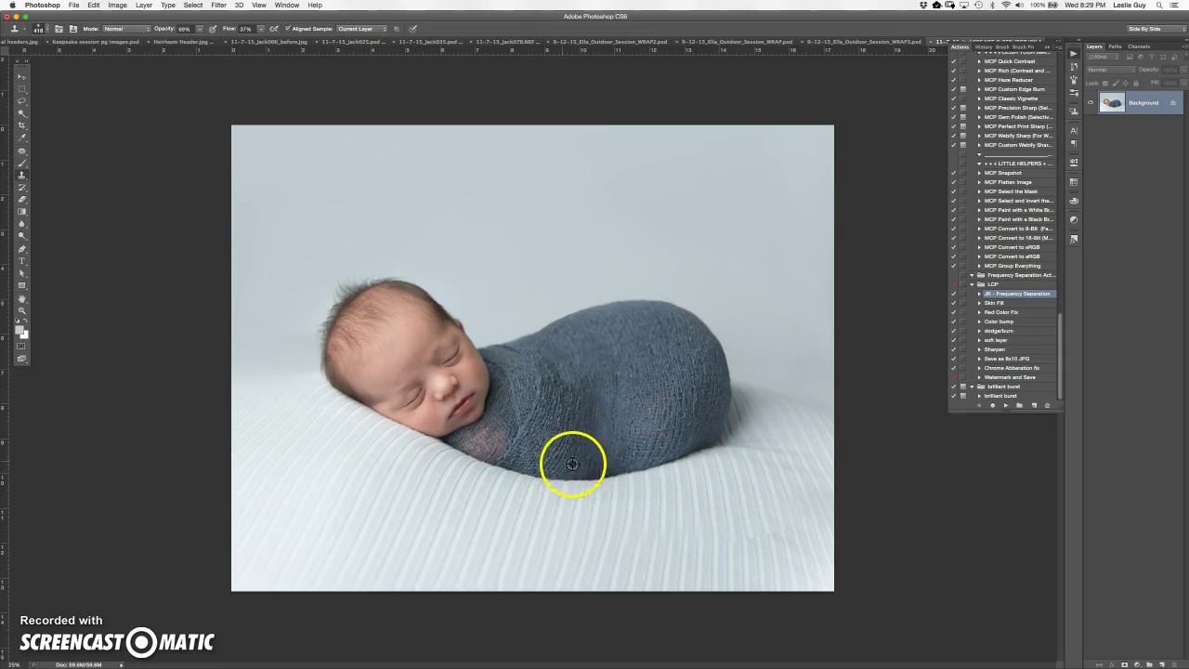
pyautogui.moveTo(573, 370)
pyautogui.mouseDown()
pyautogui.moveTo(565, 385)
pyautogui.moveTo(589, 388)
pyautogui.moveTo(585, 369)
pyautogui.moveTo(586, 388)
pyautogui.mouseUp()
pyautogui.moveTo(587, 470); pyautogui.dragTo(603, 416)
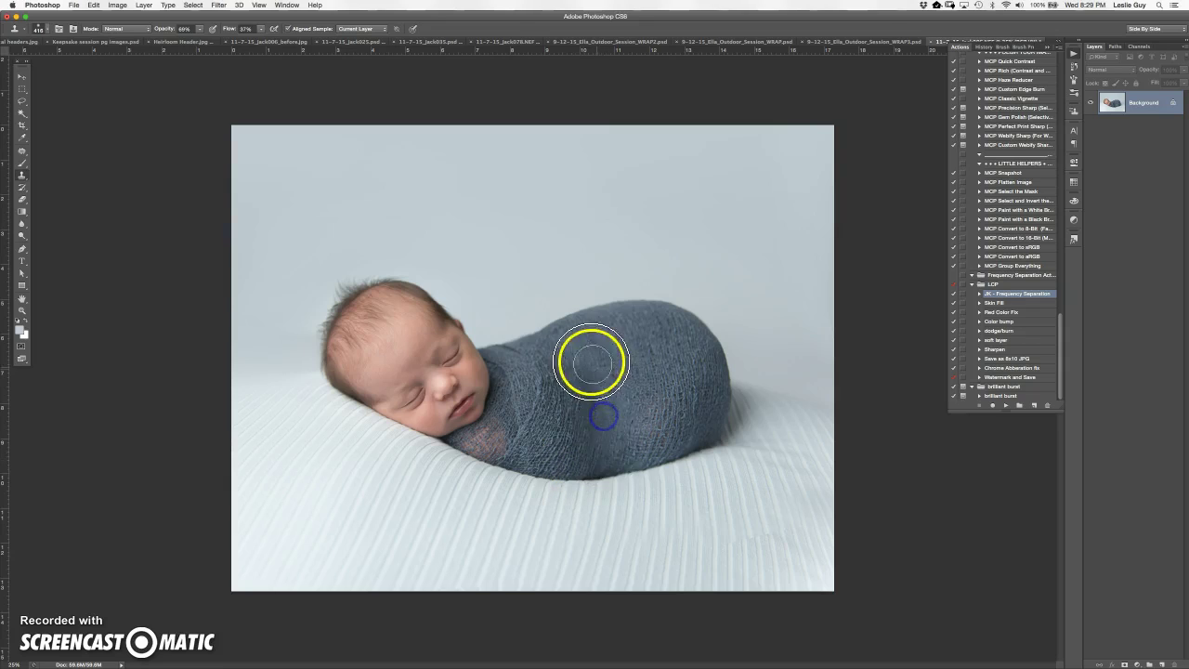
# - Sample clean blanket ribs and clone them over the distorted pattern in the blanket's lower-right corner
pyautogui.keyDown('alt'); pyautogui.click(711, 496); pyautogui.keyUp('alt')
pyautogui.moveTo(713, 566); pyautogui.dragTo(715, 546)
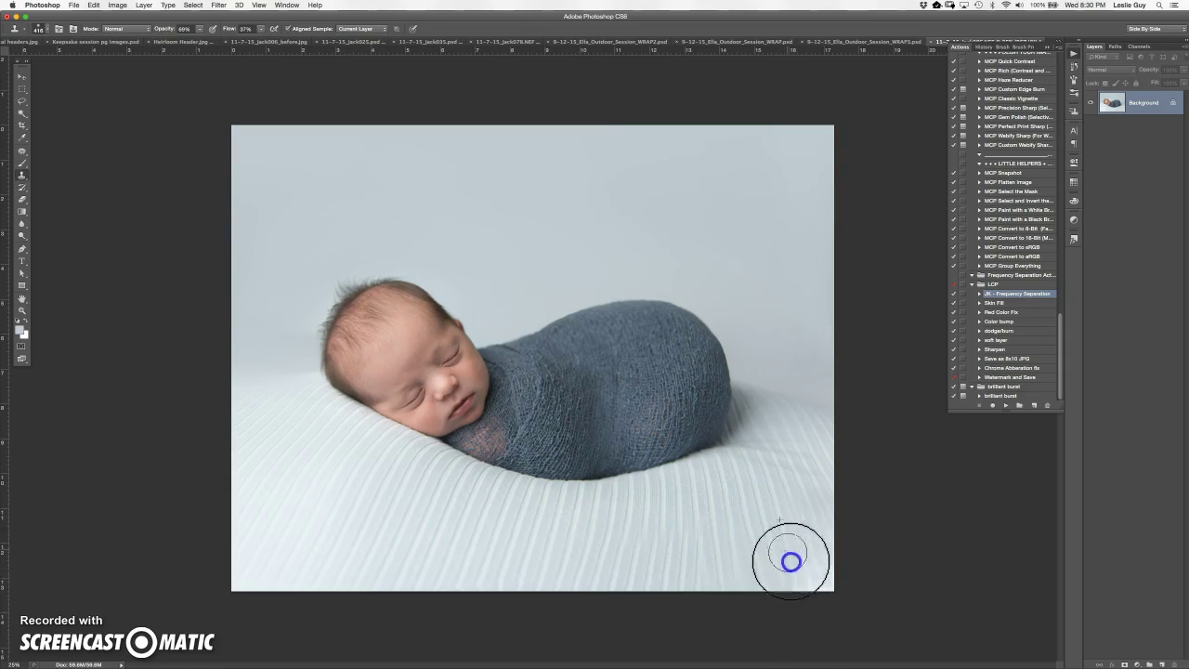
pyautogui.keyDown('alt'); pyautogui.click(782, 482); pyautogui.keyUp('alt')
pyautogui.moveTo(791, 500)
pyautogui.mouseDown()
pyautogui.moveTo(812, 578)
pyautogui.moveTo(797, 505)
pyautogui.moveTo(827, 562)
pyautogui.mouseUp()
pyautogui.moveTo(799, 502)
pyautogui.mouseDown()
pyautogui.moveTo(831, 600)
pyautogui.moveTo(804, 516)
pyautogui.moveTo(822, 577)
pyautogui.mouseUp()
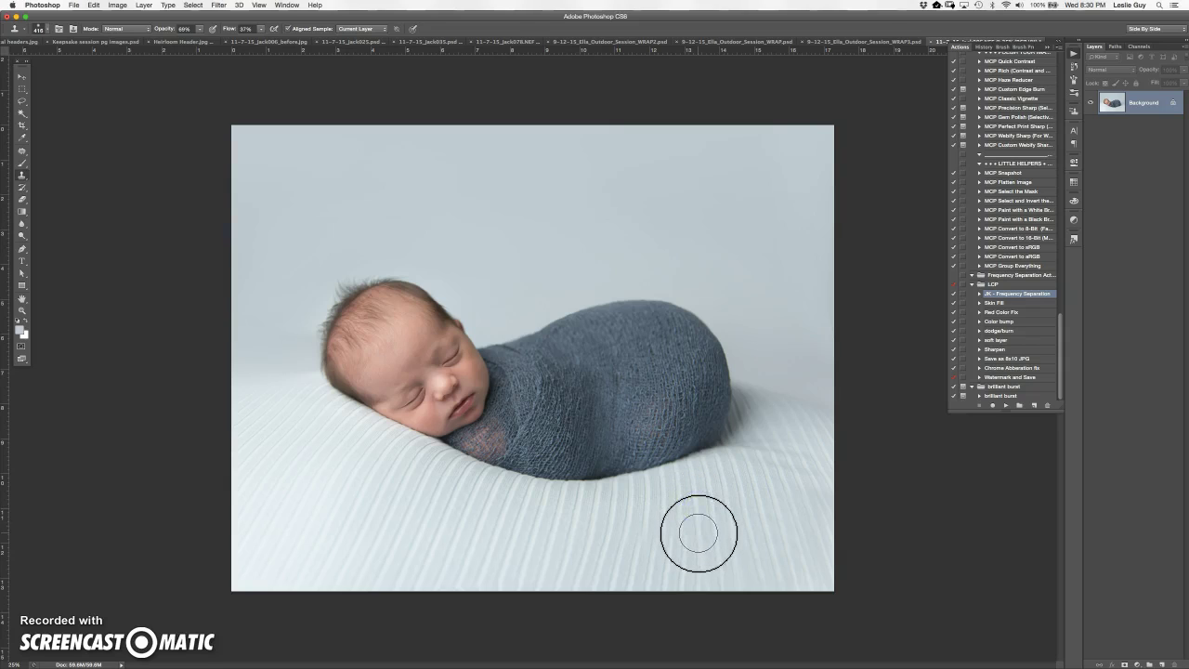
# - Clone blanket texture over the uneven ribs on the blanket below the baby's bottom
pyautogui.moveTo(703, 551)
pyautogui.mouseDown()
pyautogui.moveTo(693, 511)
pyautogui.moveTo(701, 542)
pyautogui.mouseUp()
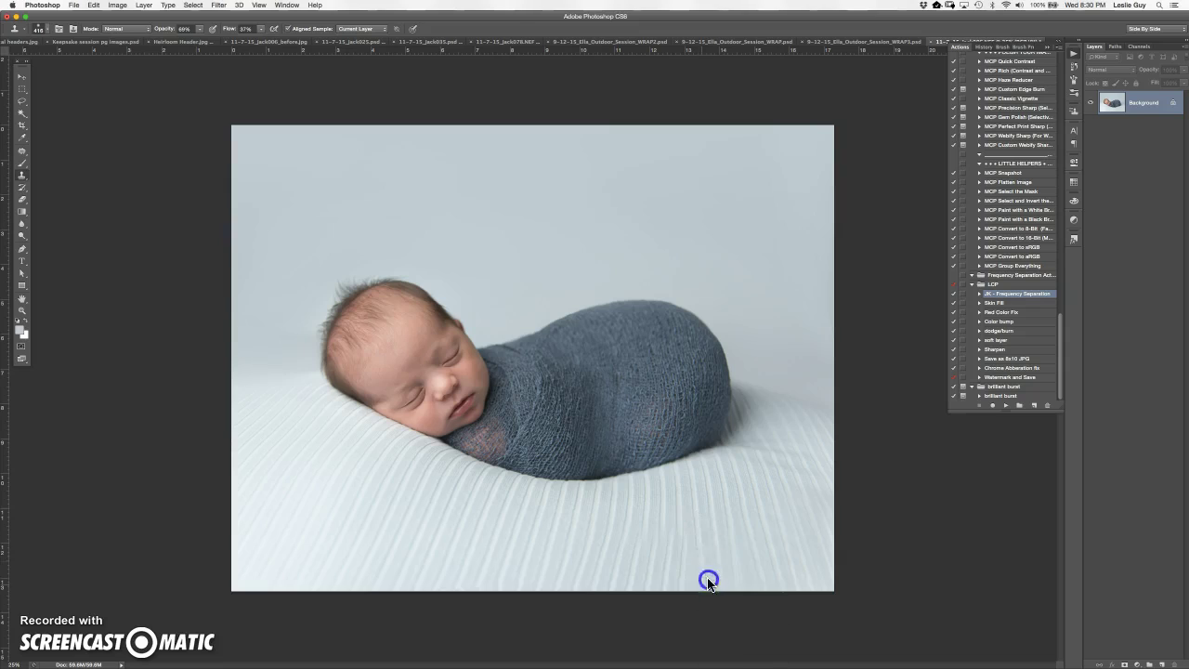
pyautogui.keyDown('alt'); pyautogui.click(679, 508); pyautogui.keyUp('alt')
pyautogui.moveTo(677, 524)
pyautogui.mouseDown()
pyautogui.moveTo(687, 592)
pyautogui.moveTo(679, 540)
pyautogui.moveTo(703, 513)
pyautogui.moveTo(704, 457)
pyautogui.moveTo(695, 522)
pyautogui.moveTo(655, 556)
pyautogui.moveTo(666, 536)
pyautogui.moveTo(656, 528)
pyautogui.moveTo(683, 495)
pyautogui.moveTo(685, 532)
pyautogui.mouseUp()
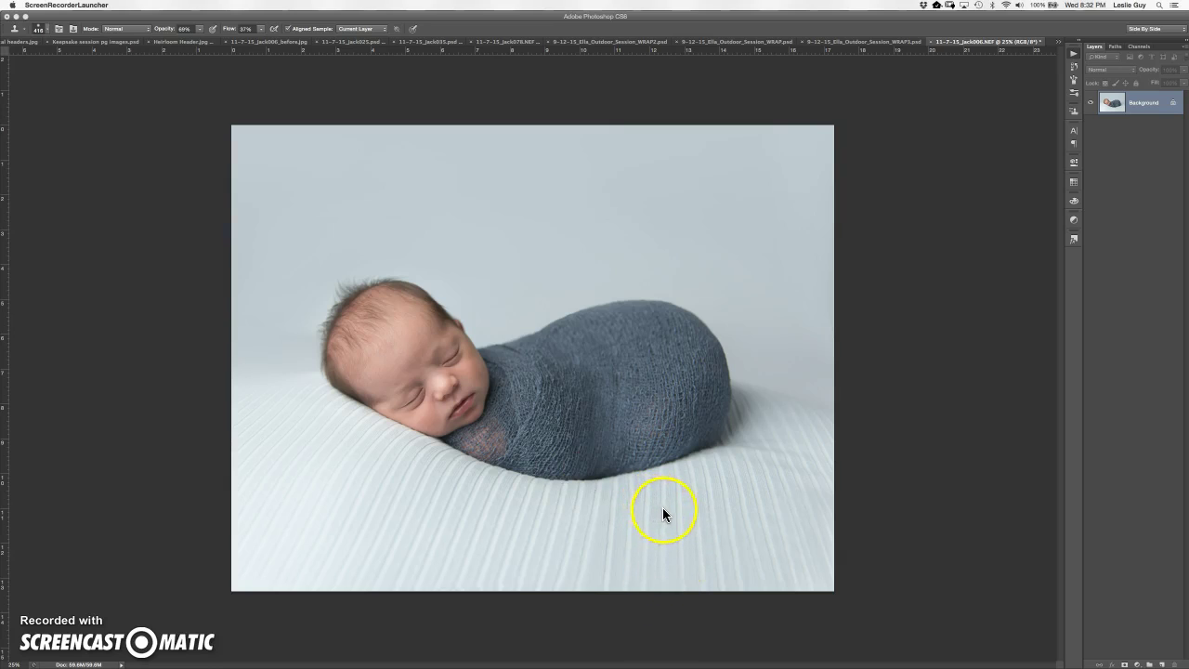
# - Run the Frequency Separation action on the background layer
pyautogui.moveTo(1135, 101); pyautogui.dragTo(1075, 57)
pyautogui.click(1075, 57)
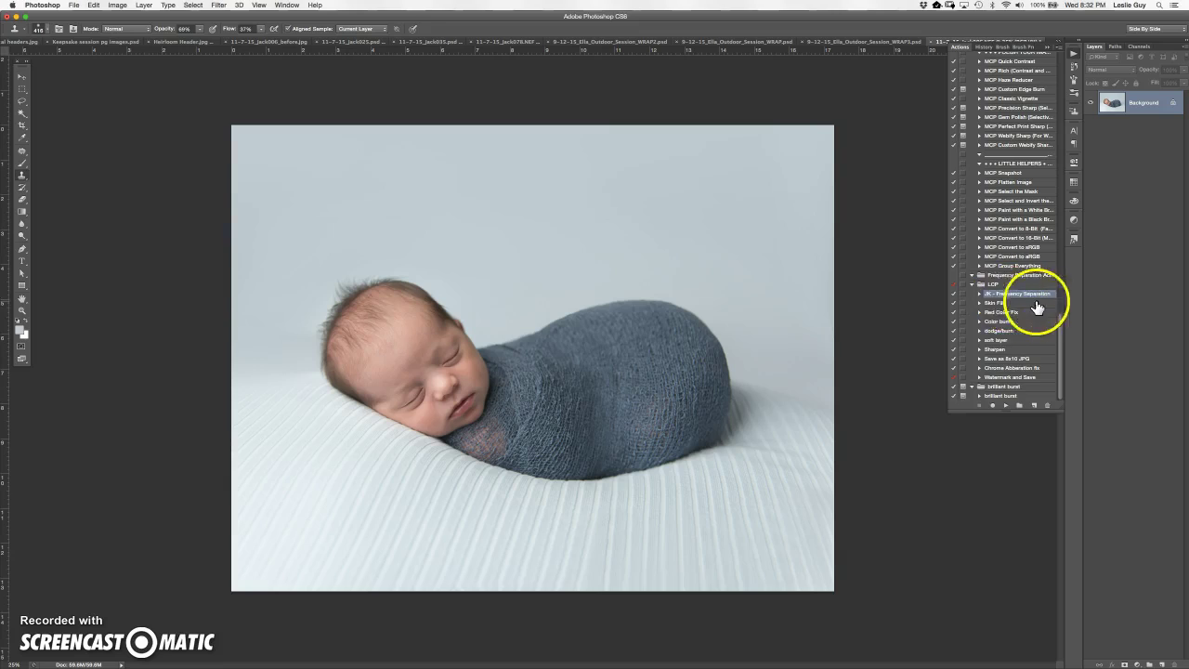
pyautogui.click(1005, 406)
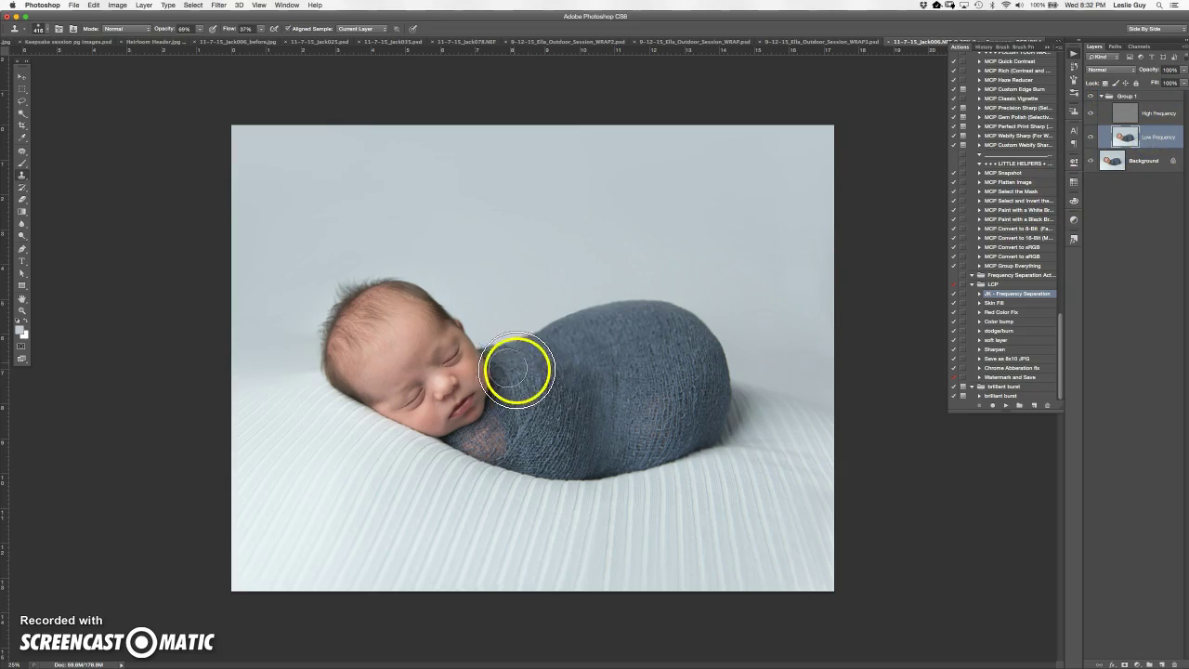
# - Set the Lasso feather to 10 px and select the skin between the baby's eye and cheek on the Low Frequency layer
pyautogui.press('super+equal')
pyautogui.press('super+equal')
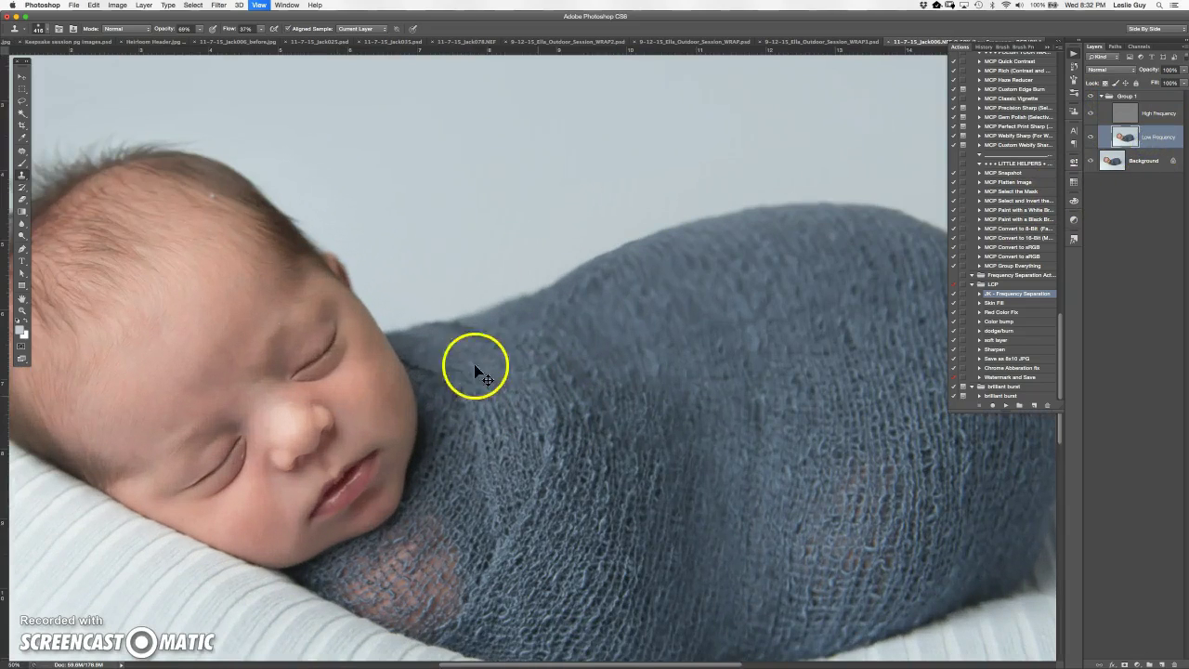
pyautogui.press('l')
pyautogui.moveTo(302, 387); pyautogui.dragTo(300, 387)
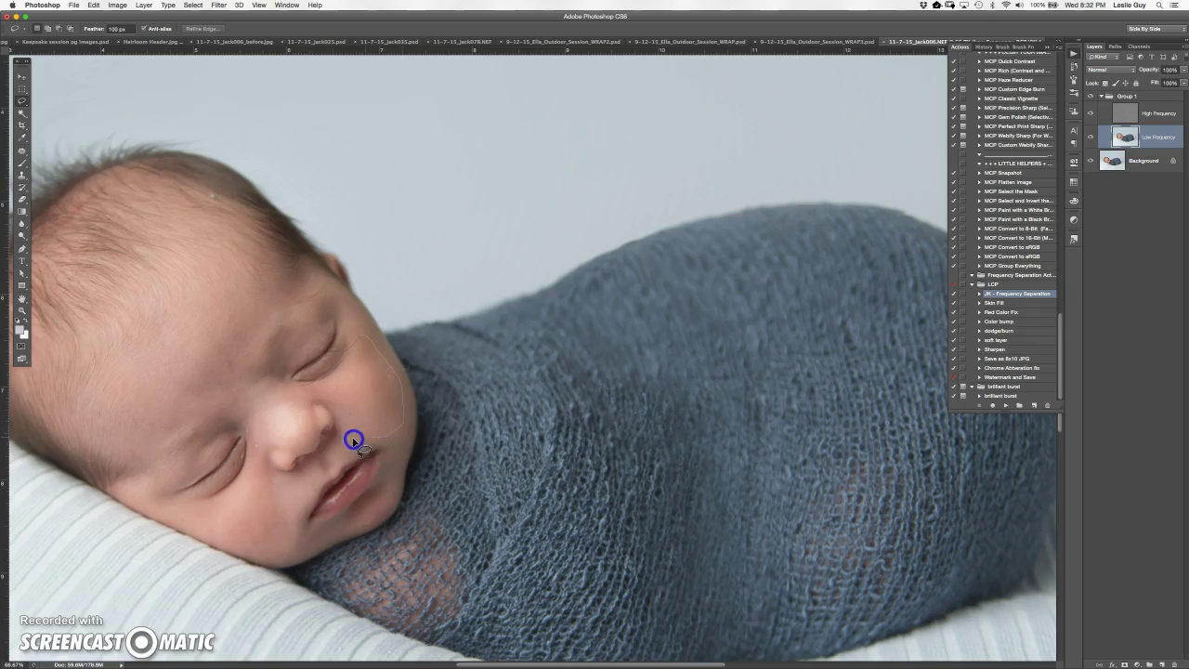
pyautogui.moveTo(324, 400); pyautogui.dragTo(376, 418)
pyautogui.click(128, 28)
pyautogui.write('10')
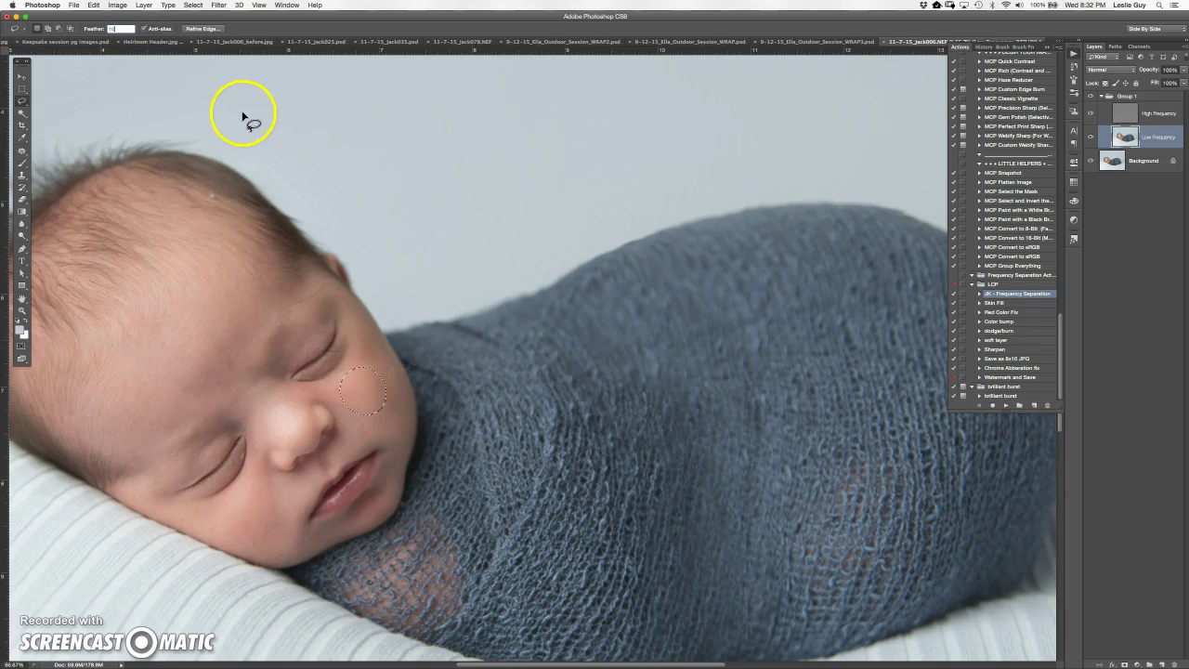
pyautogui.click(342, 397)
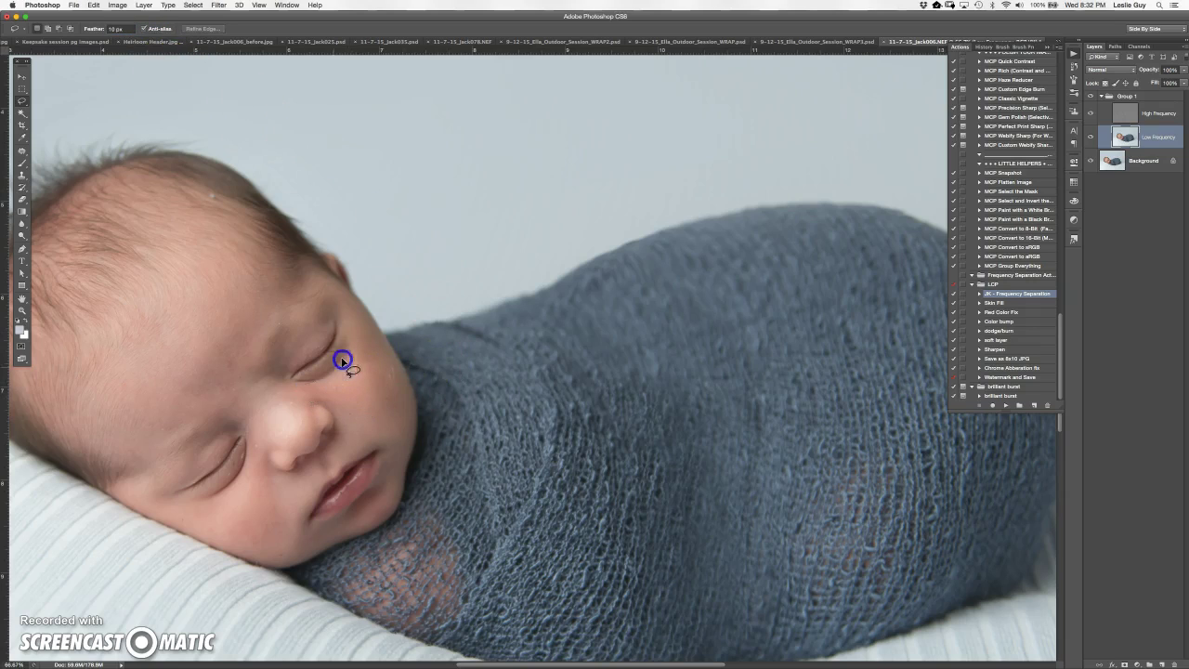
pyautogui.moveTo(303, 384); pyautogui.dragTo(337, 405)
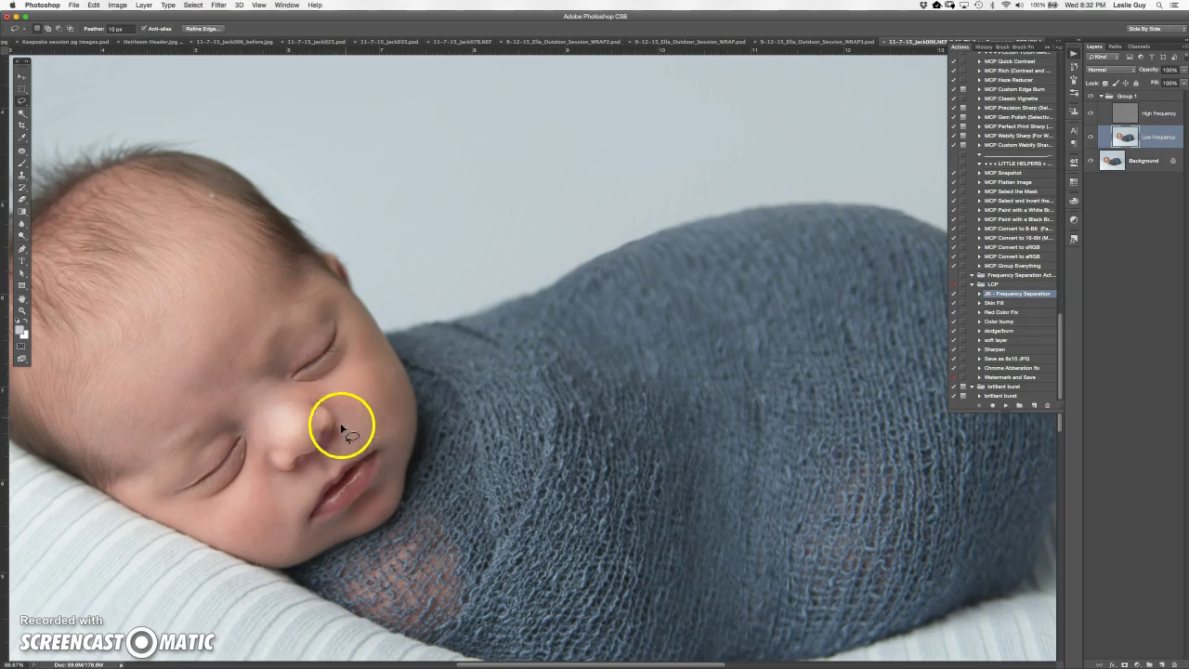
# - Lasso the skin from the inner eye corner beside the nose down to the lower cheek, reapply the last filter to smooth it, and deselect
pyautogui.moveTo(239, 402); pyautogui.dragTo(240, 402)
pyautogui.moveTo(252, 423)
pyautogui.mouseDown()
pyautogui.moveTo(291, 459)
pyautogui.moveTo(280, 474)
pyautogui.moveTo(235, 464)
pyautogui.moveTo(248, 438)
pyautogui.moveTo(234, 519)
pyautogui.mouseUp()
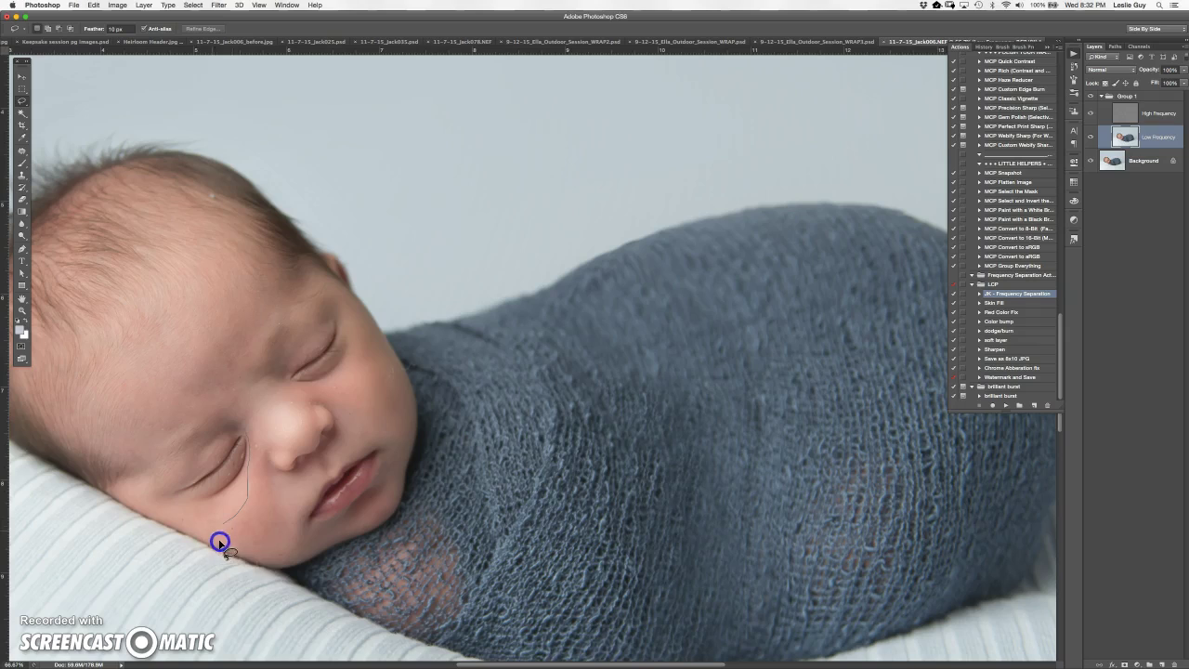
pyautogui.moveTo(257, 434); pyautogui.dragTo(253, 432)
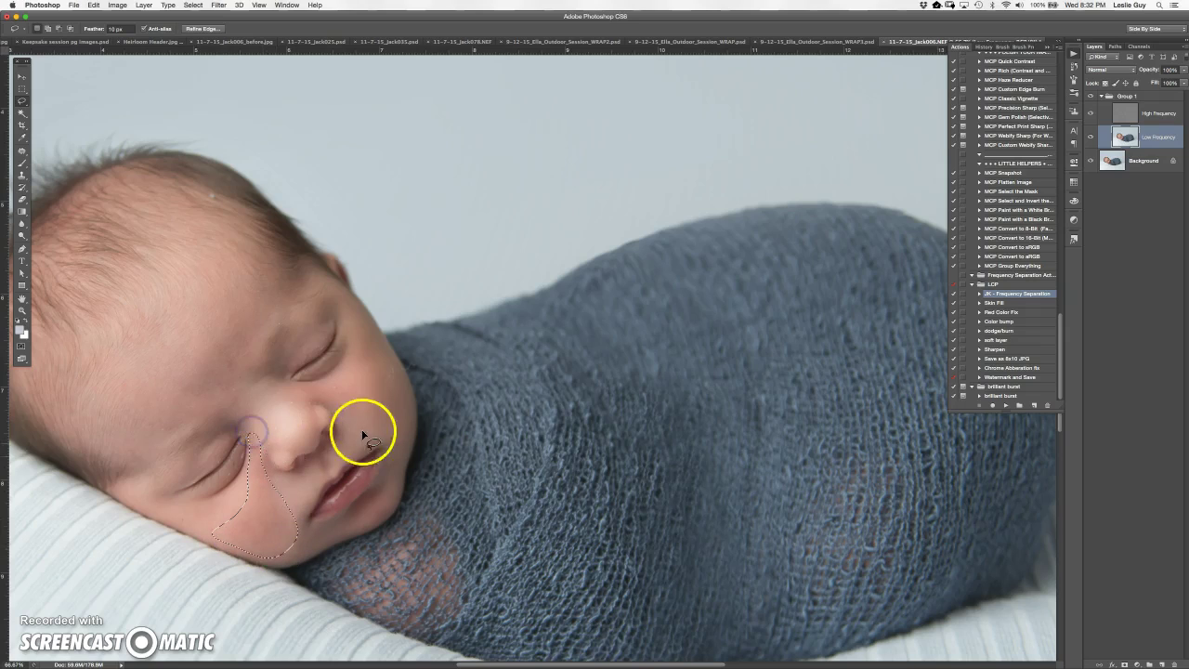
pyautogui.press('super+f')
pyautogui.press('super+f')
pyautogui.press('super+d')
pyautogui.press('super+d')
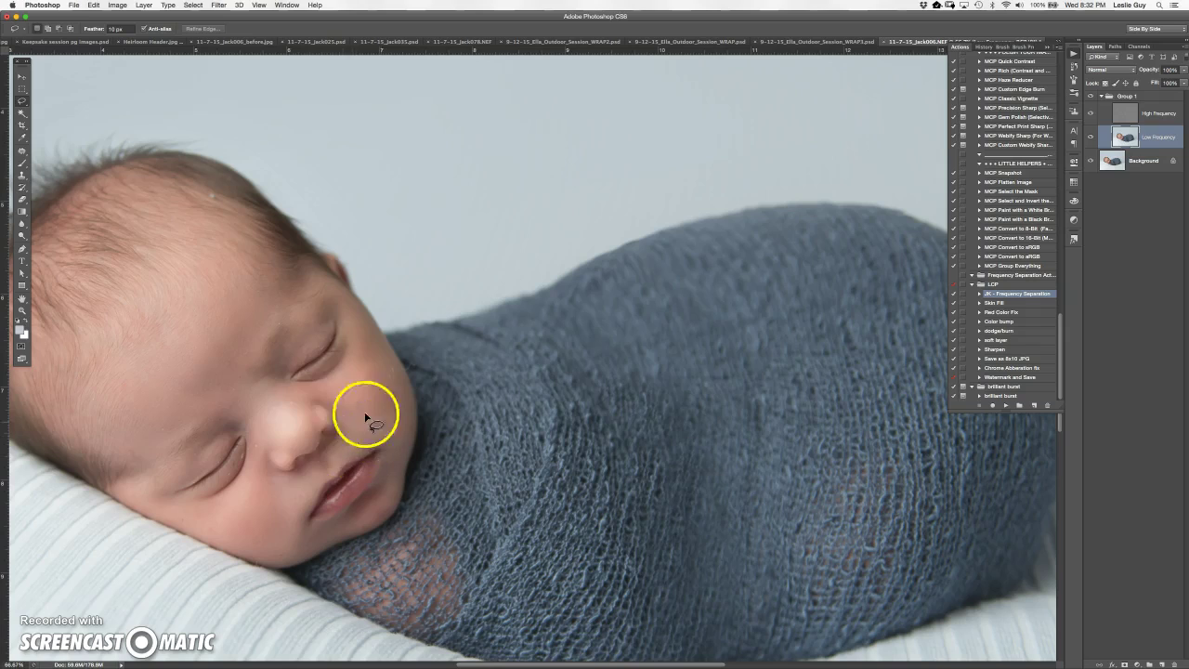
# - Patch small skin texture flaws around the baby's nose, eyes and forehead on the High Frequency layer
pyautogui.click(1146, 113)
pyautogui.hotkey('alt', 'shift', 'j')
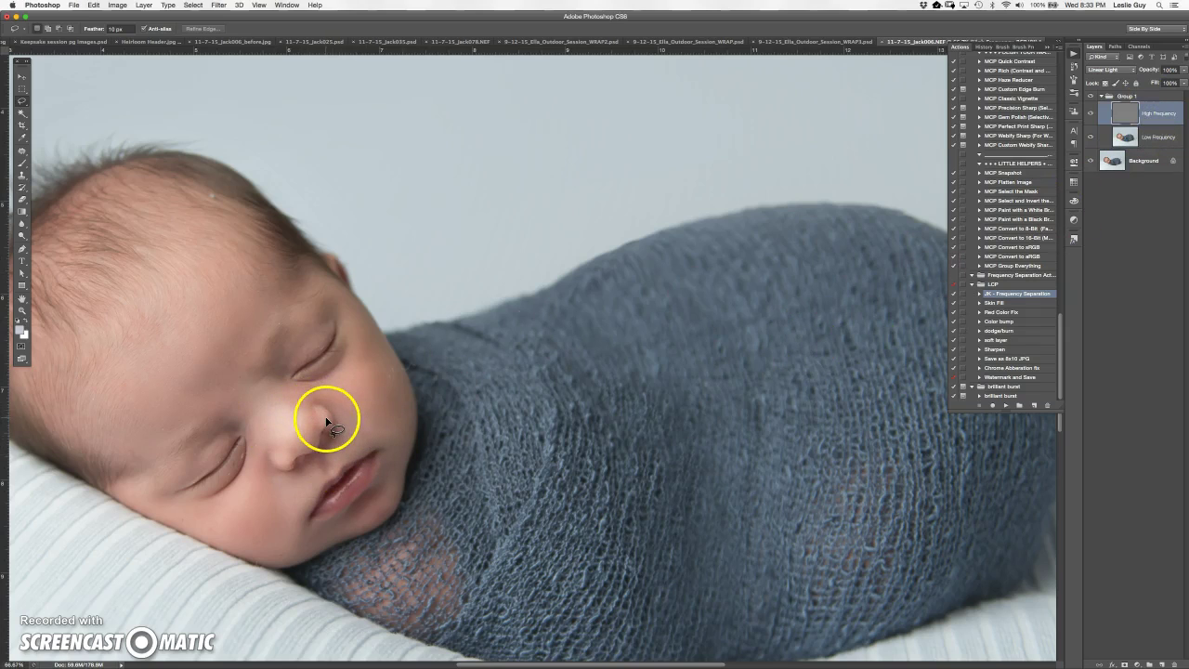
pyautogui.press('j')
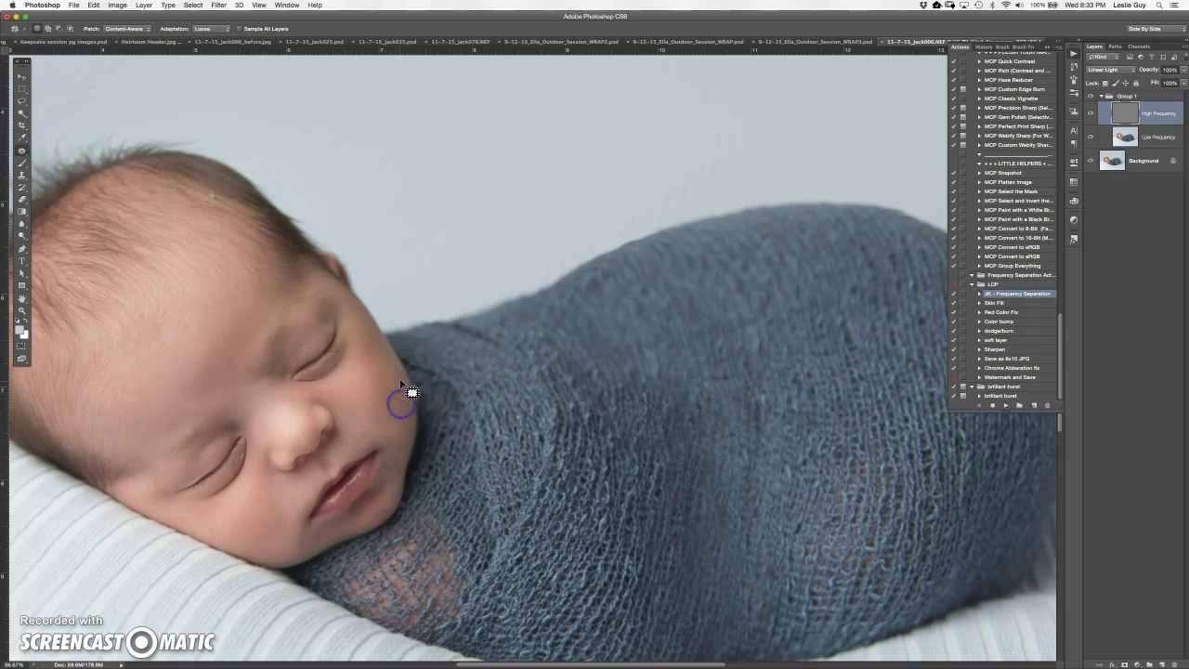
pyautogui.moveTo(287, 403); pyautogui.dragTo(328, 386)
pyautogui.click(338, 385)
pyautogui.click(256, 452)
pyautogui.click(277, 320)
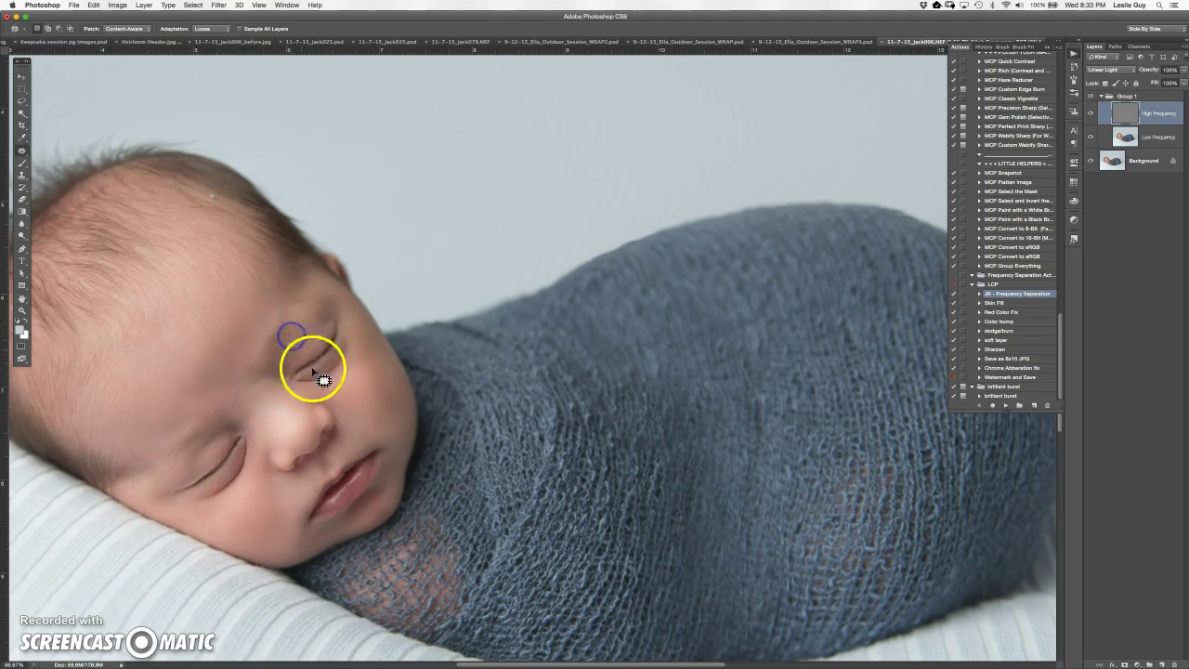
pyautogui.click(212, 192)
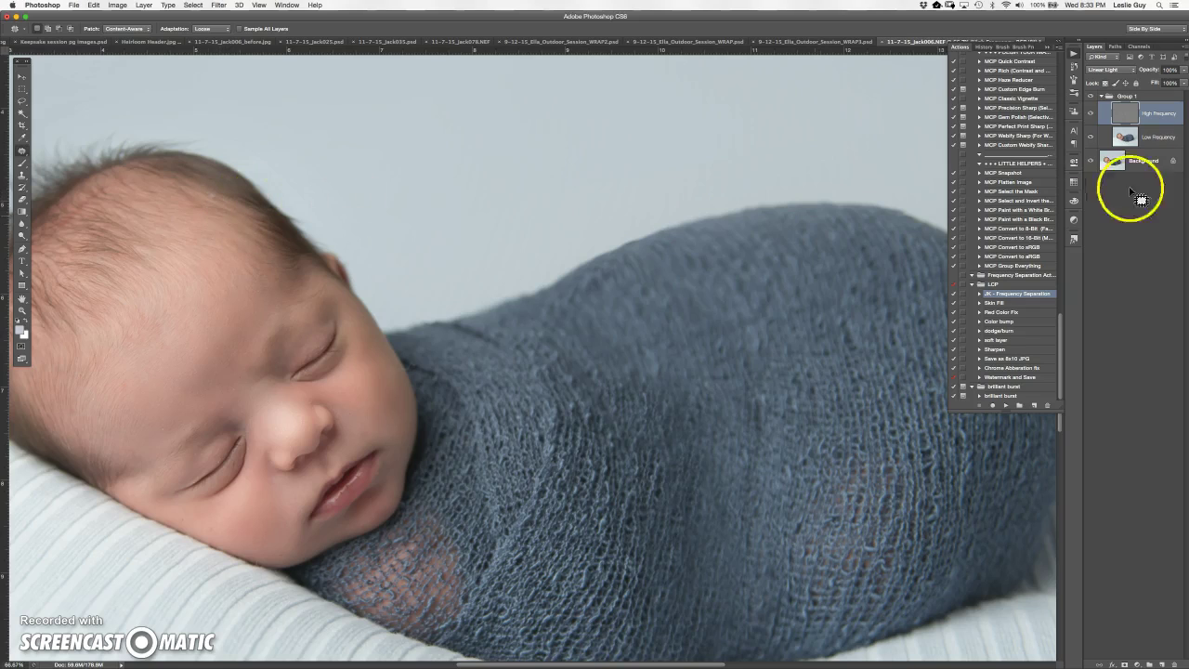
# - Patch uneven skin tone on the forehead and outer cheek on the Low Frequency layer
pyautogui.click(1128, 137)
pyautogui.click(214, 198)
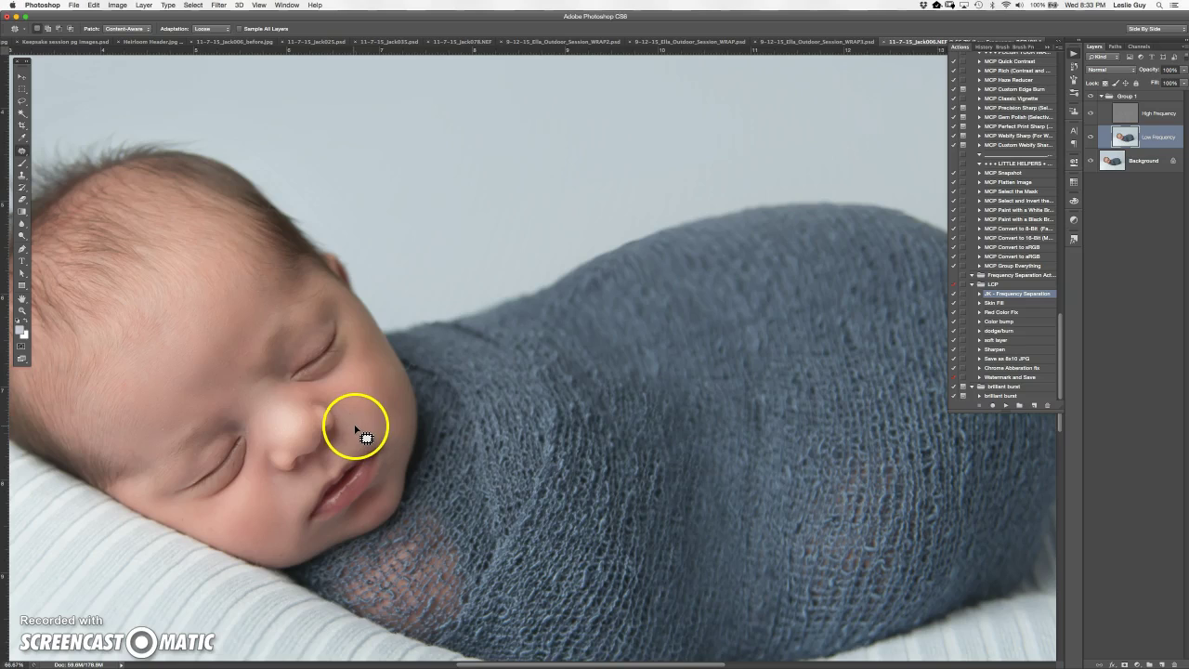
pyautogui.click(408, 373)
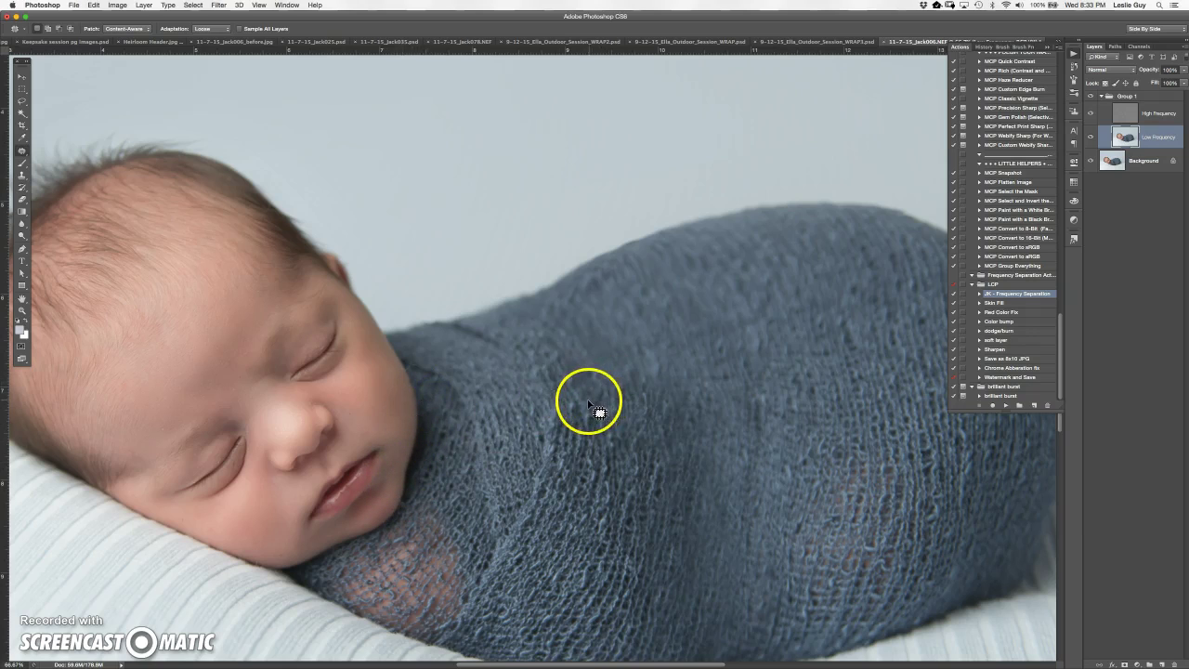
# - Collapse the frequency separation group and flatten it with the background into a single layer
pyautogui.press('super+minus')
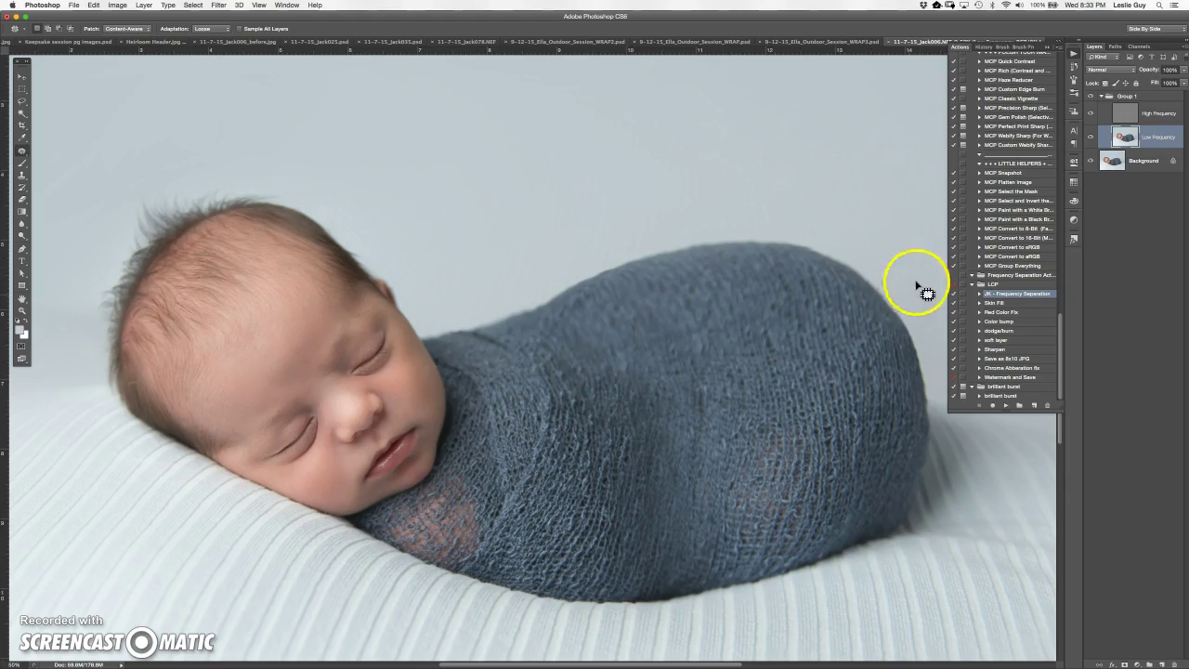
pyautogui.click(1101, 96)
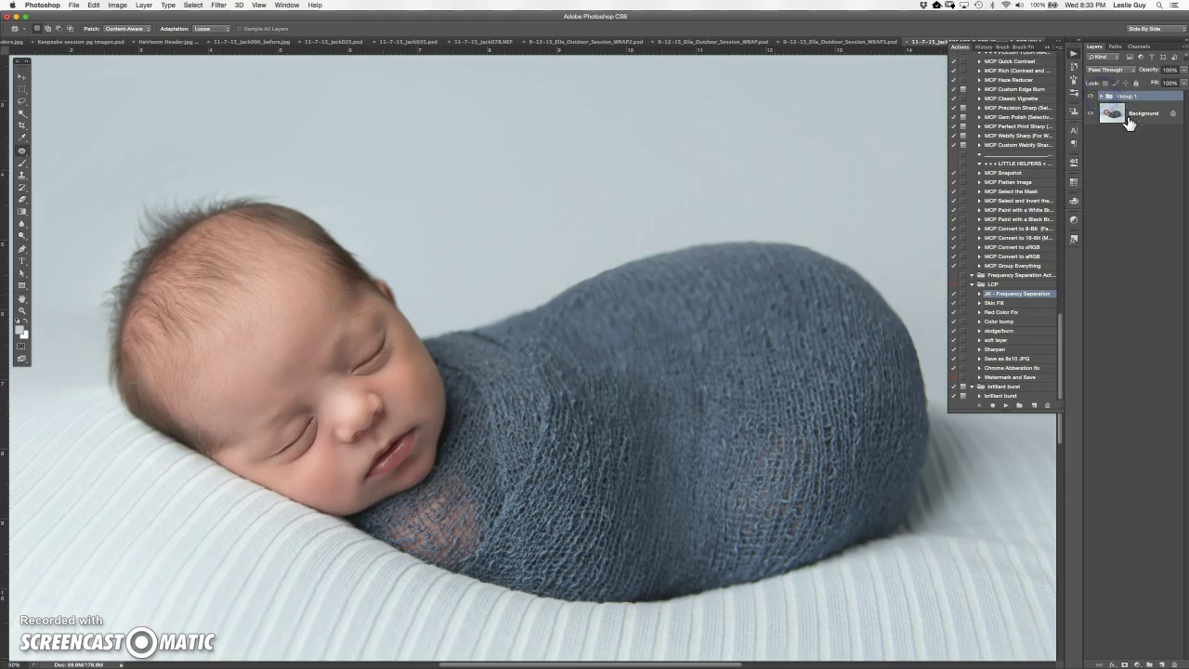
pyautogui.click(1142, 115)
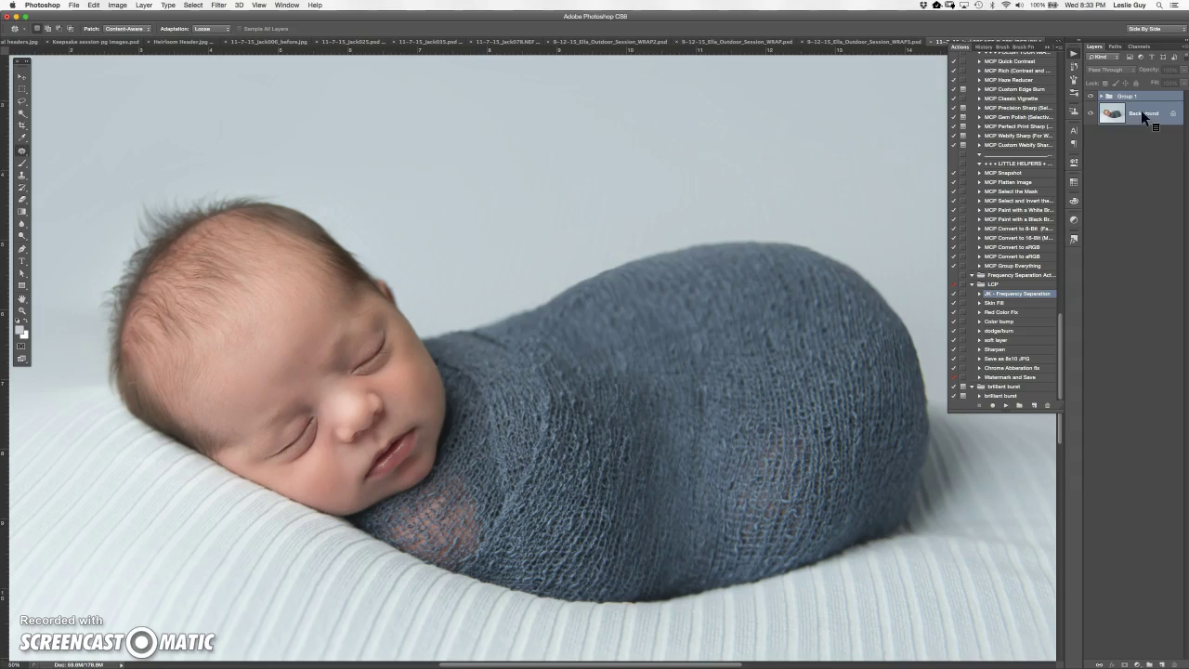
pyautogui.rightClick(1140, 111)
pyautogui.click(1118, 166)
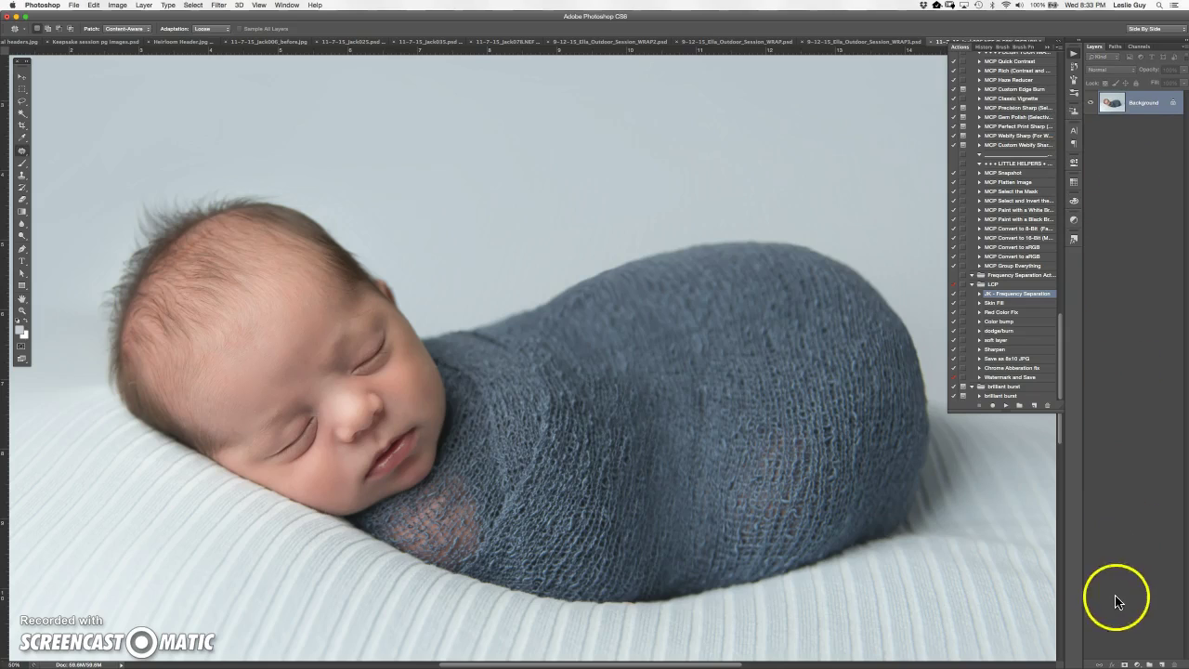
# - Add a Levels adjustment layer with input levels of 1, 1.07 and 247
pyautogui.click(1137, 664)
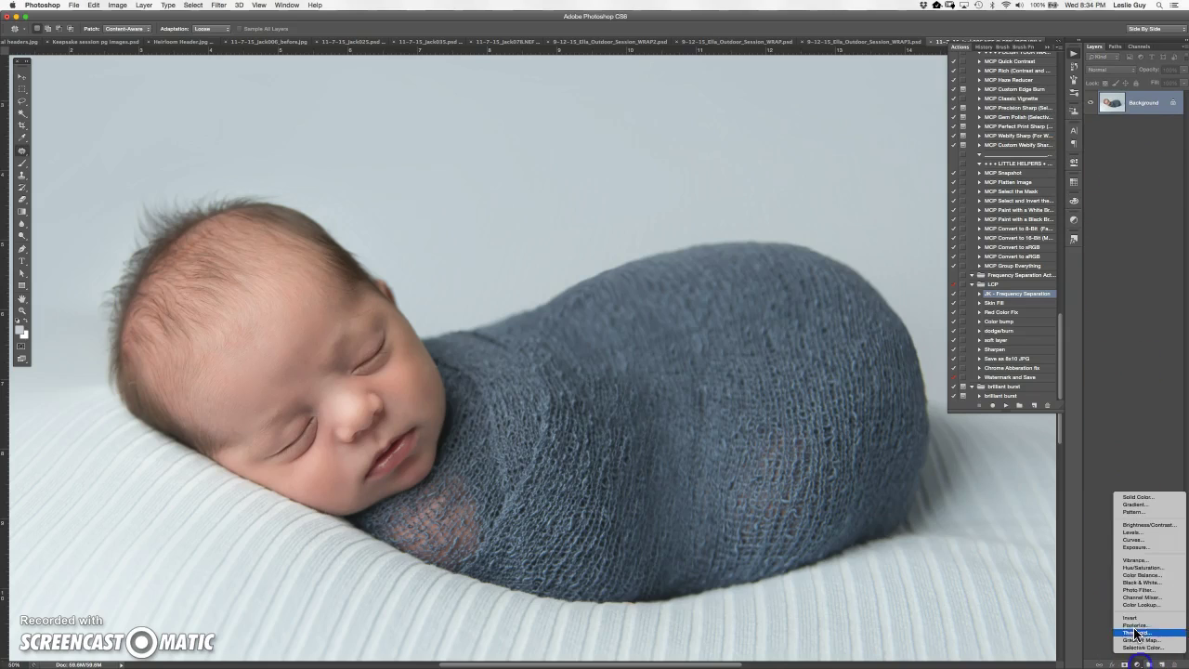
pyautogui.click(1138, 532)
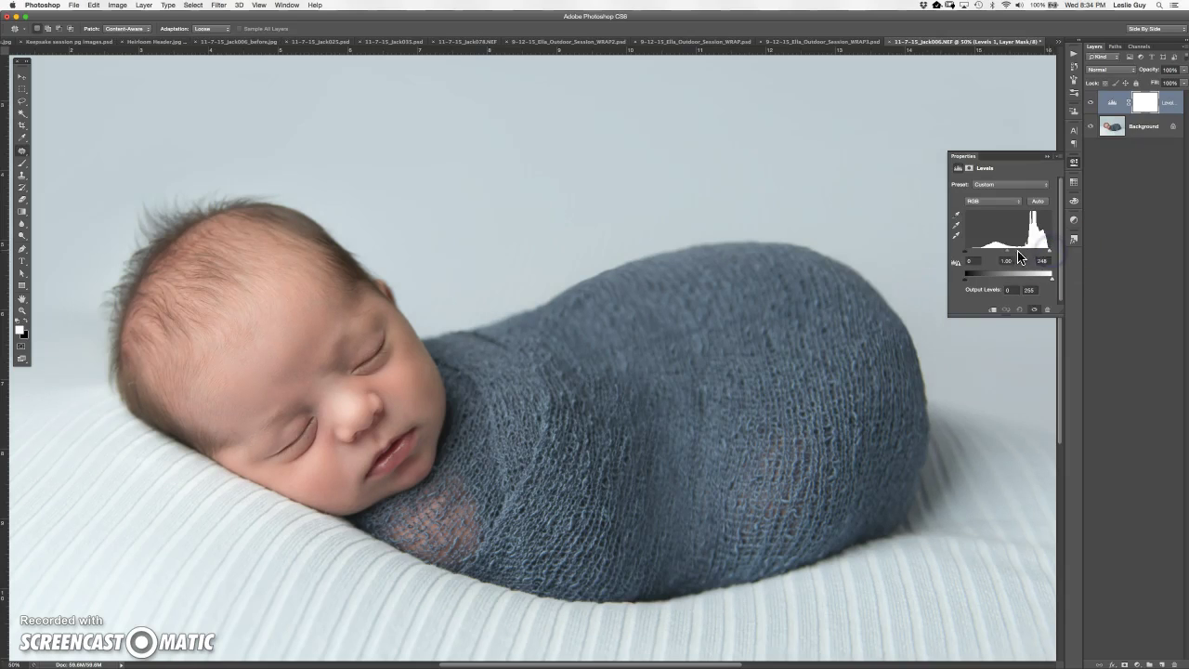
pyautogui.moveTo(1007, 252); pyautogui.dragTo(965, 255)
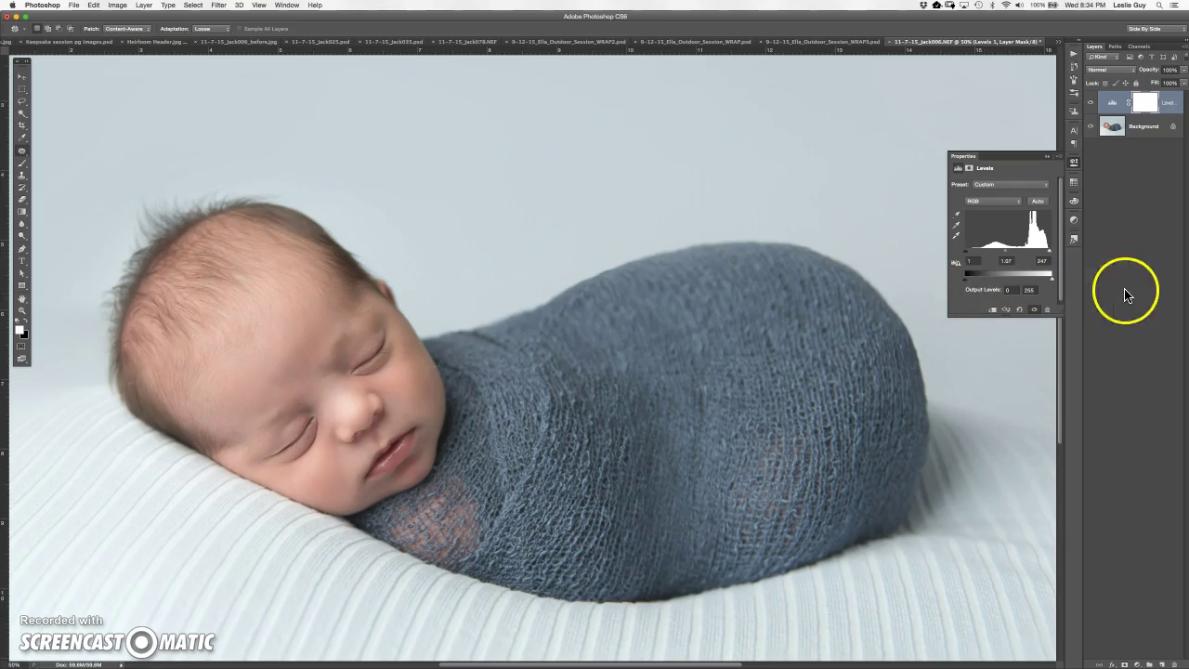
# - Run the Sharpen action from the LCP set
pyautogui.click(1075, 57)
pyautogui.click(995, 349)
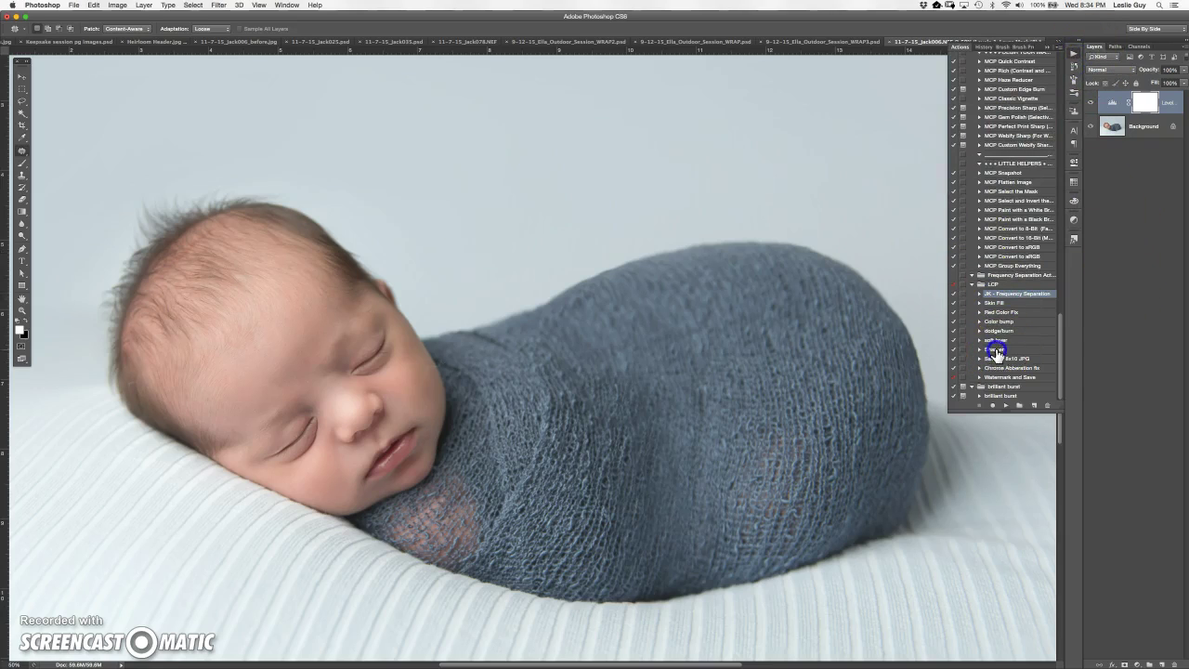
pyautogui.click(1004, 405)
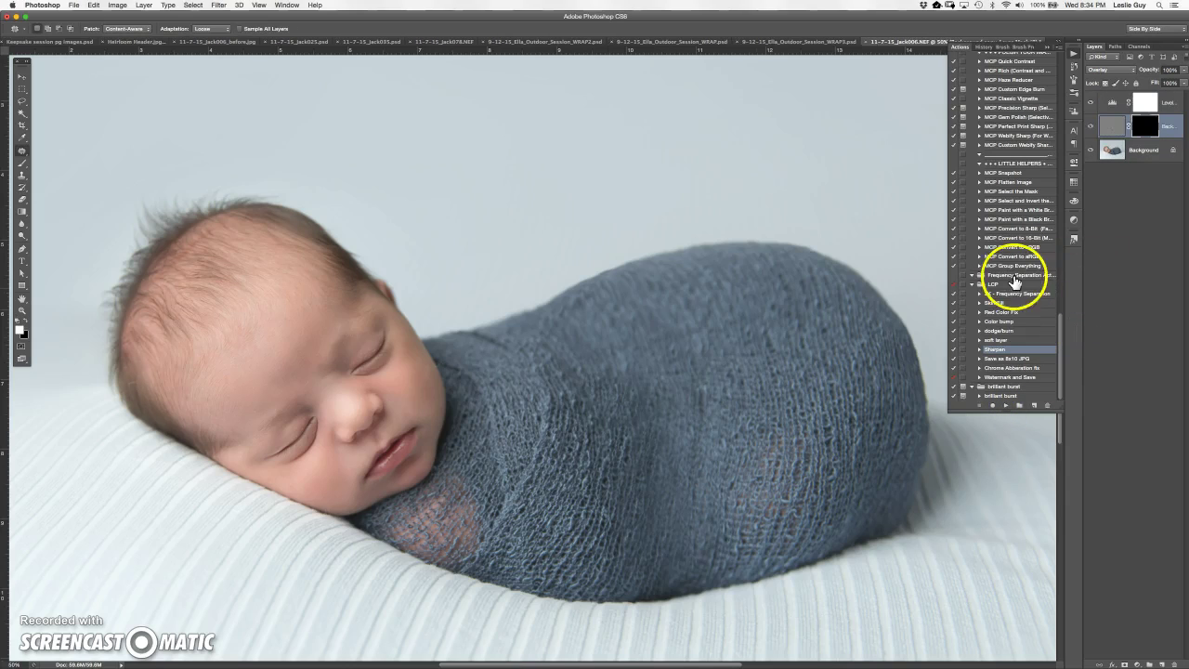
# - Paint white with a small brush on the sharpening layer's mask over the baby's eyes and lips
pyautogui.press('b')
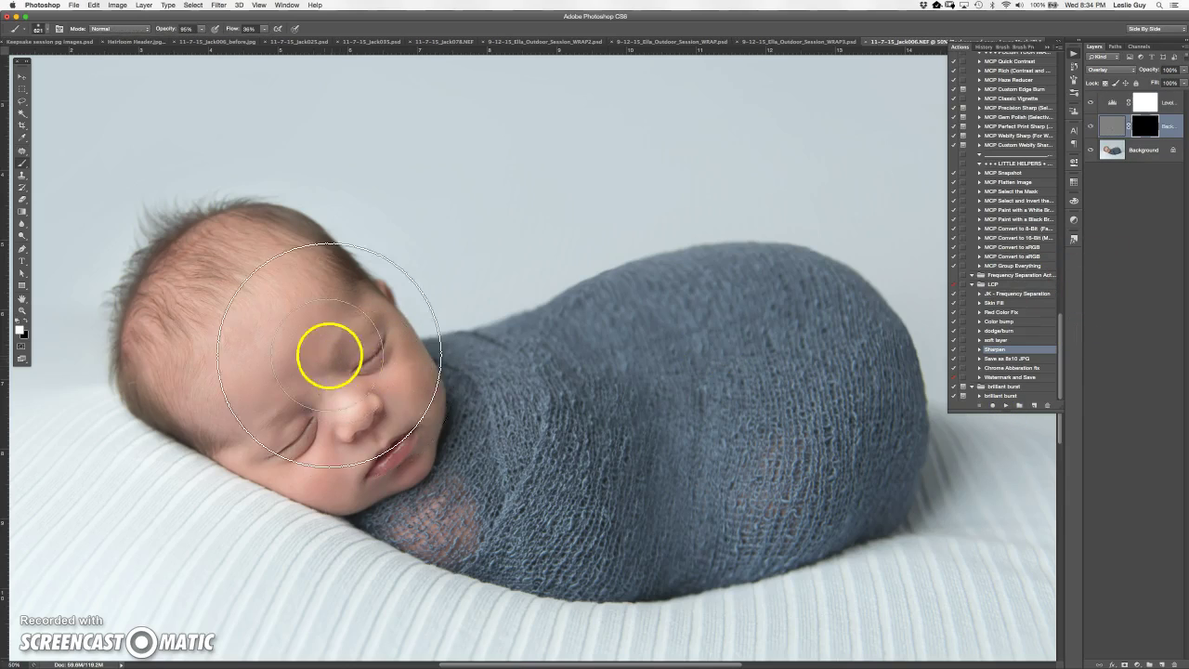
pyautogui.moveTo(369, 369); pyautogui.dragTo(307, 365)
pyautogui.click(358, 371)
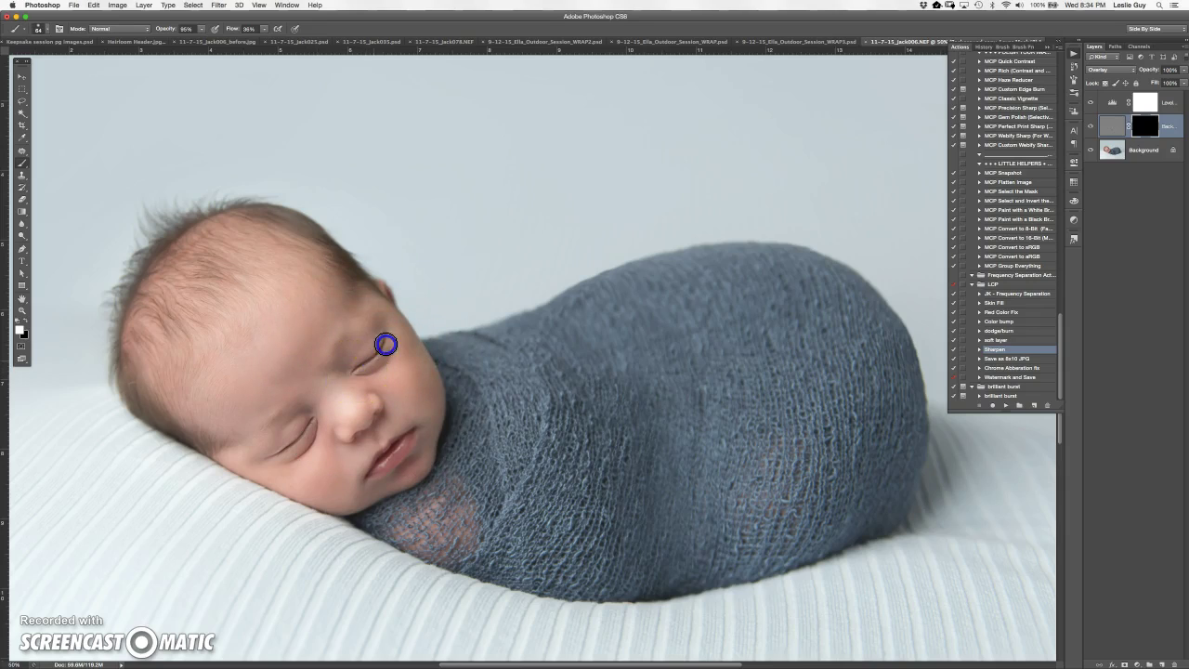
pyautogui.click(307, 420)
pyautogui.click(388, 462)
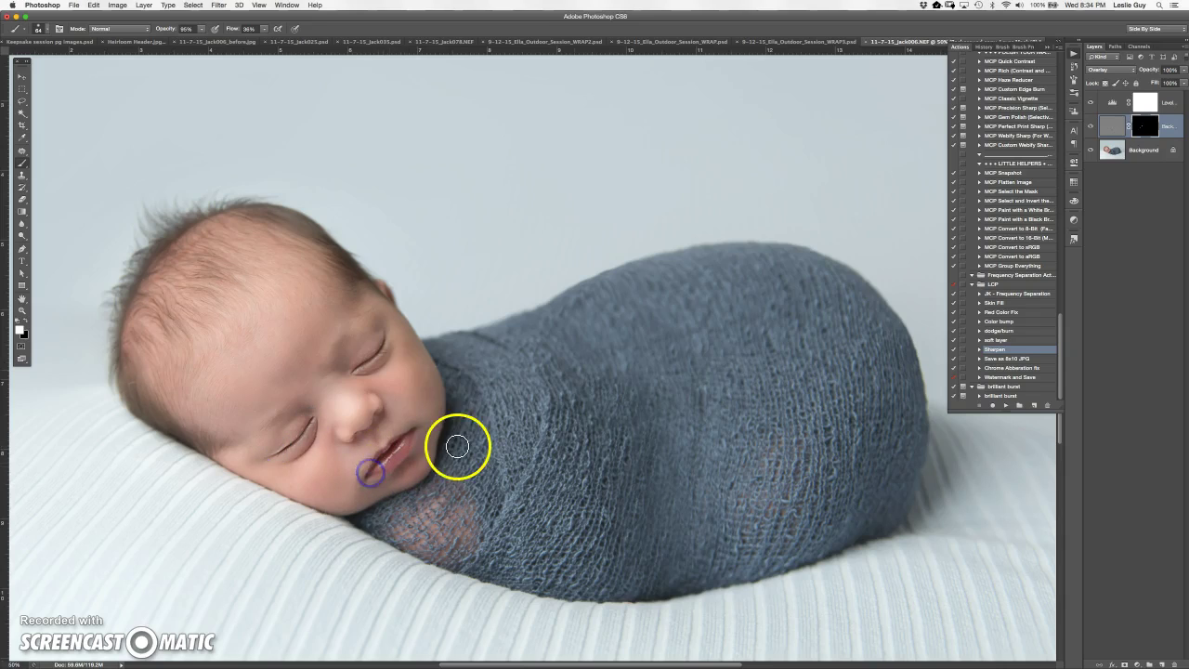
# - Add a second Levels adjustment layer, place it at the top of the layer stack, and set its blend mode to Multiply
pyautogui.click(1148, 153)
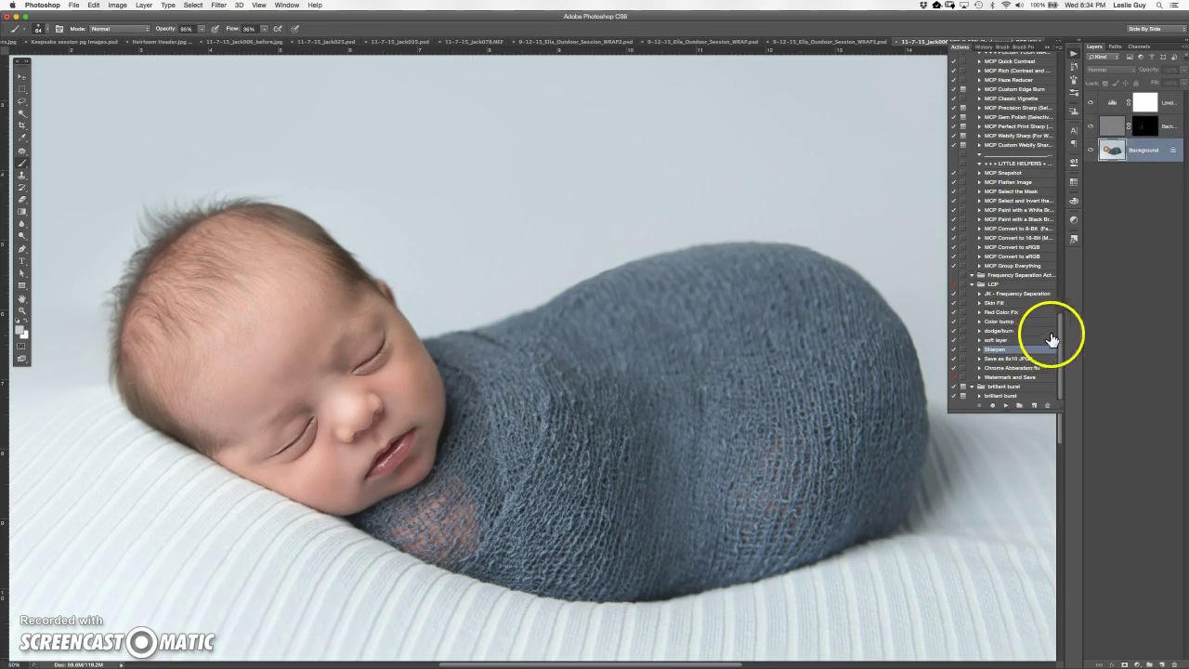
pyautogui.press('super+minus')
pyautogui.press('super+minus')
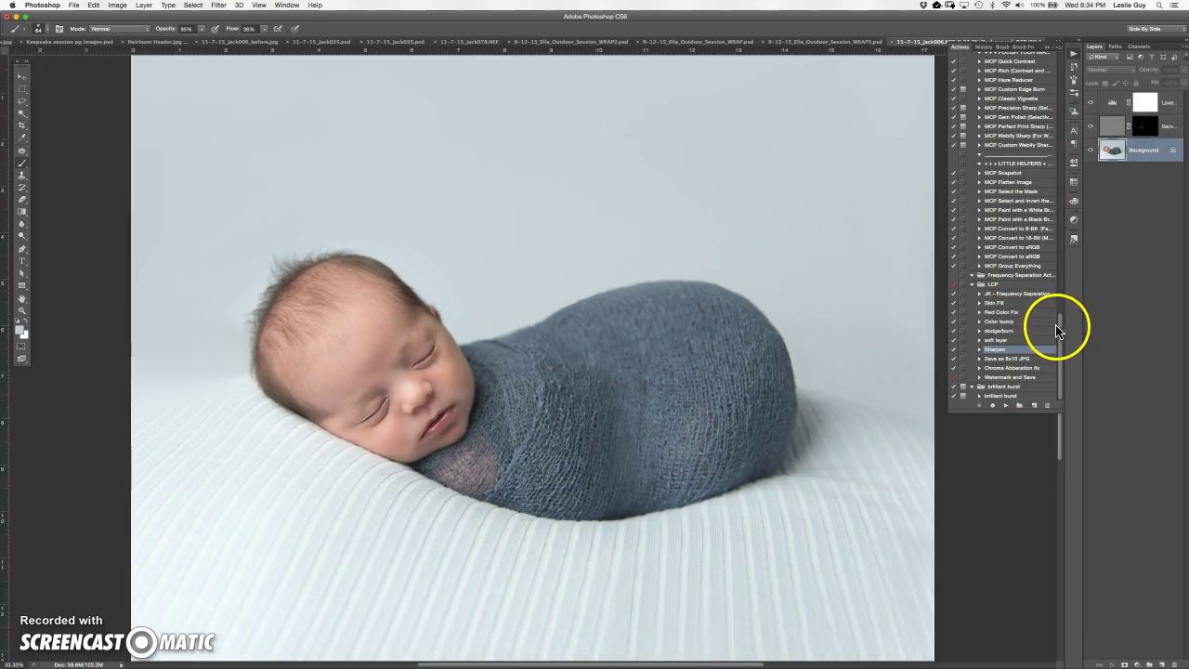
pyautogui.click(1137, 664)
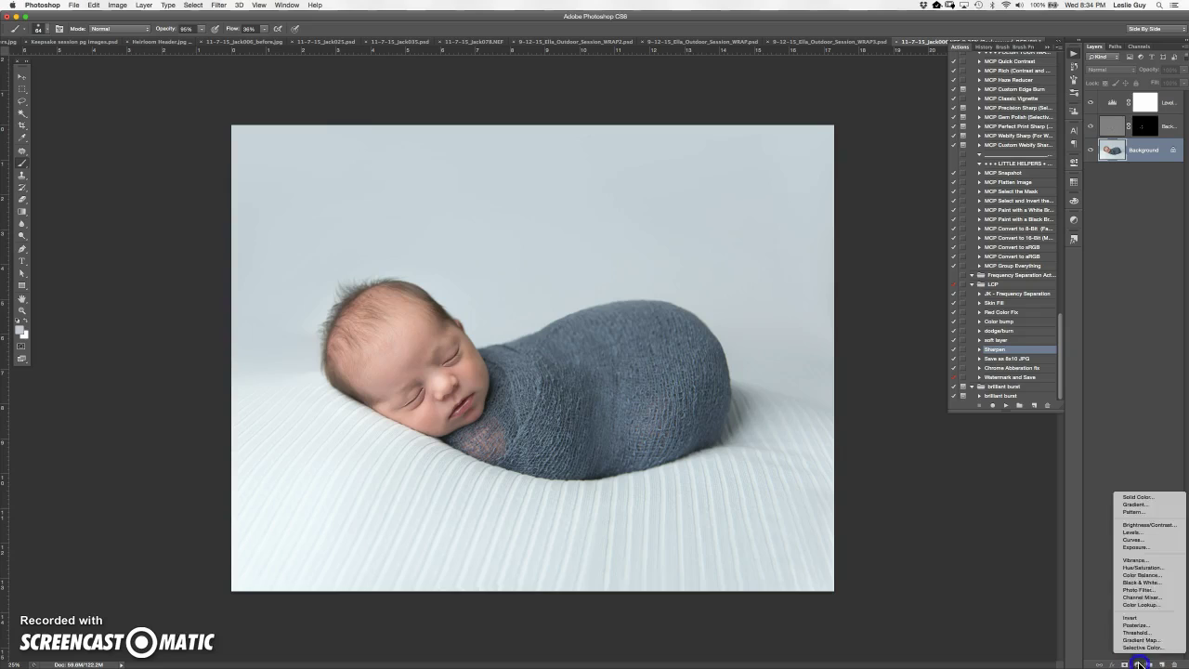
pyautogui.click(1139, 532)
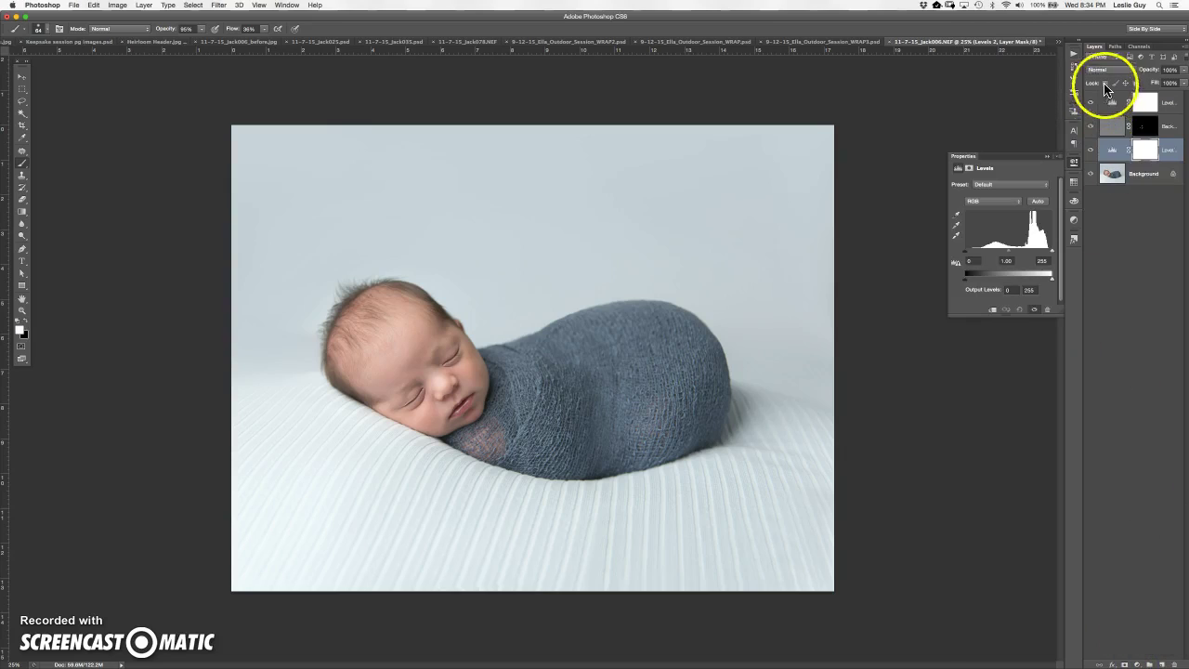
pyautogui.moveTo(1169, 151); pyautogui.dragTo(1160, 87)
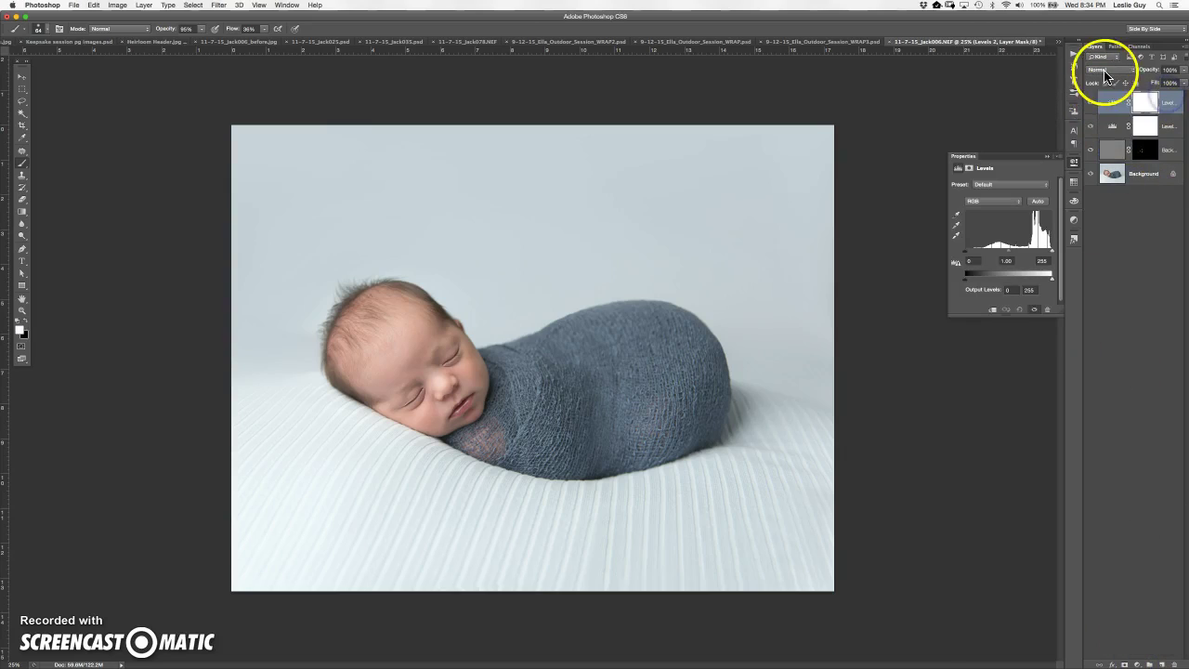
pyautogui.click(1101, 70)
pyautogui.click(1100, 97)
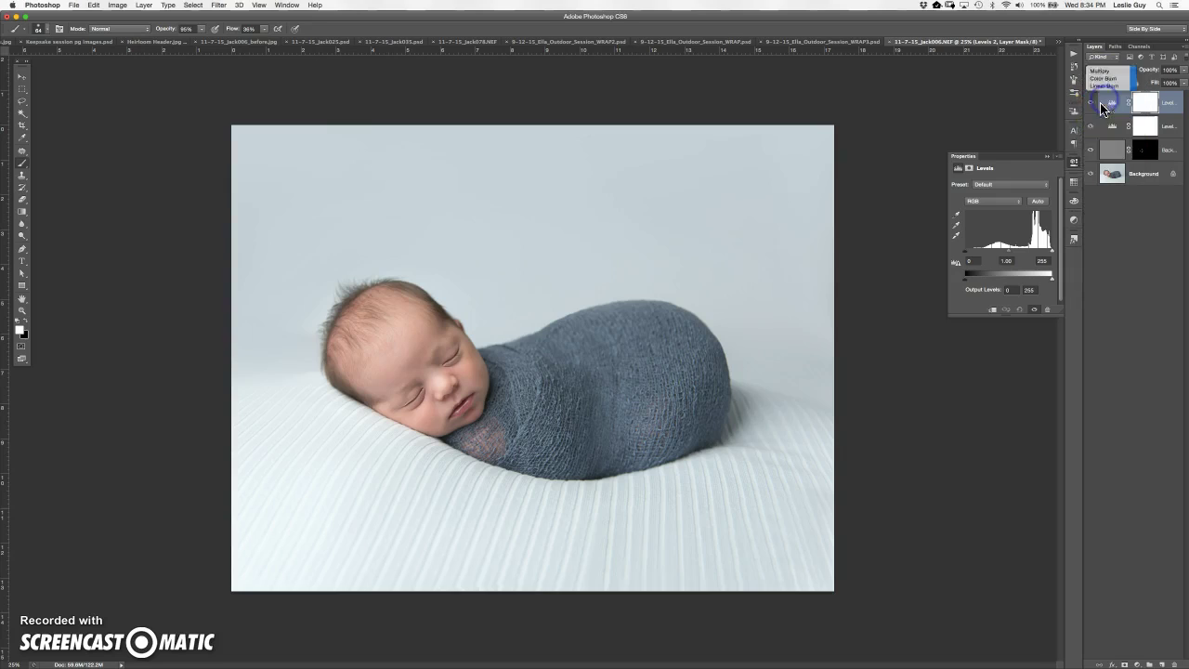
# - Make a rectangular selection just inside the photo's edges with a 400 px feather
pyautogui.click(21, 88)
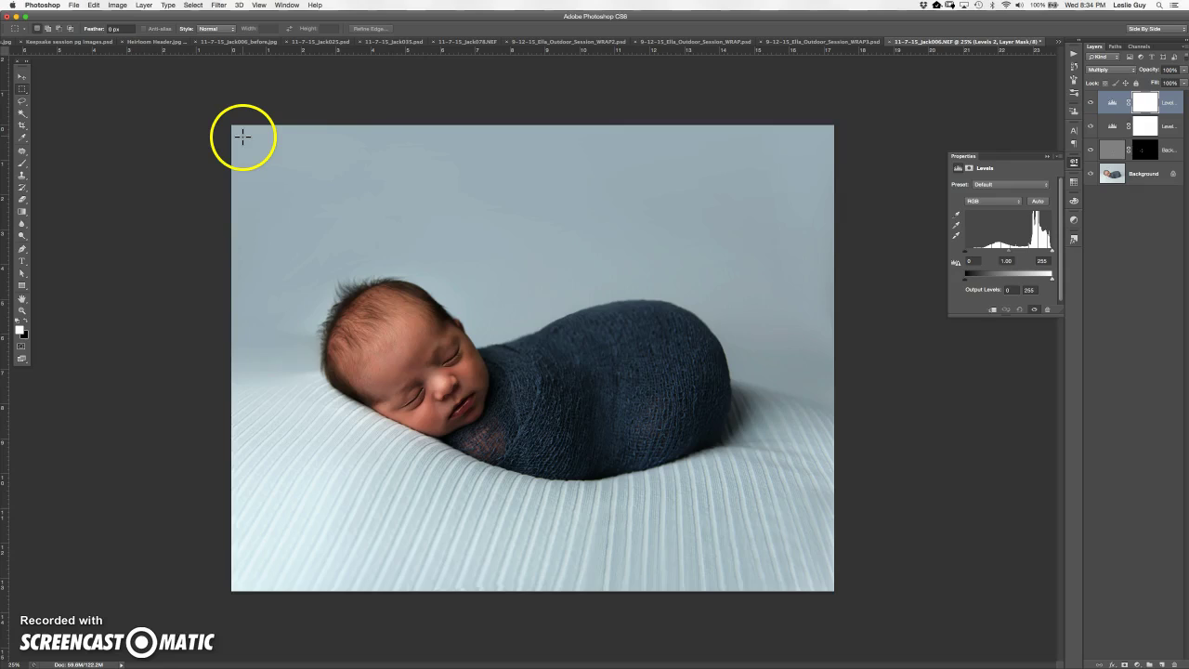
pyautogui.click(126, 29)
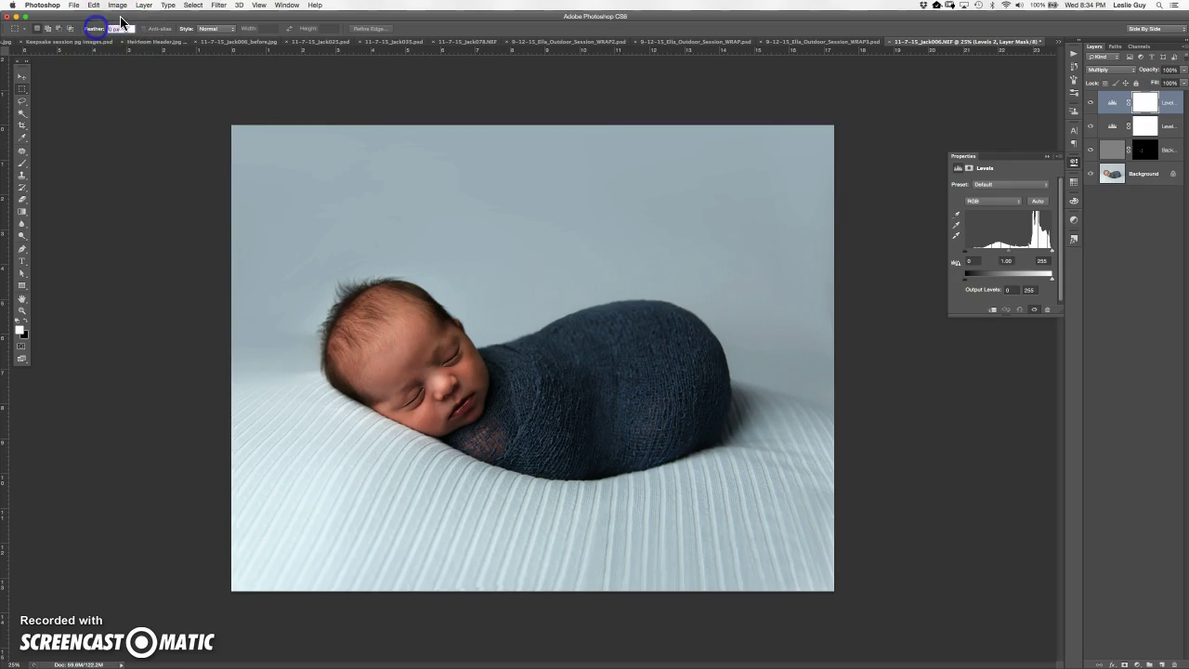
pyautogui.moveTo(243, 136); pyautogui.dragTo(809, 582)
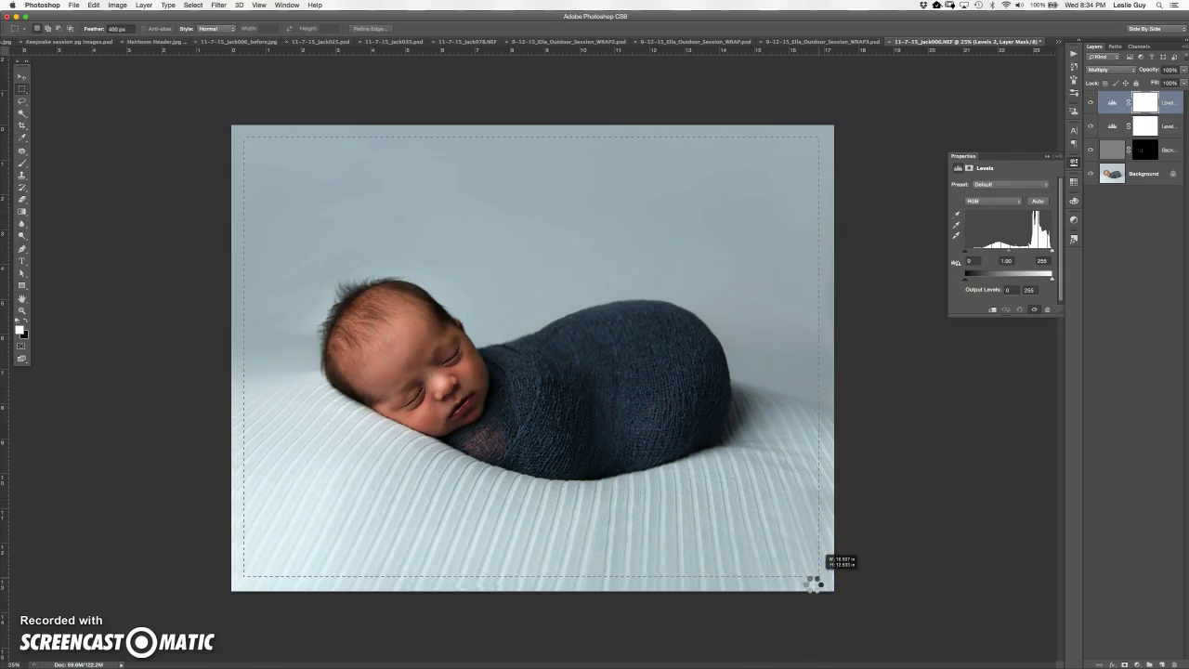
# - Fill the selected area of the Multiply Levels mask with black at 100% opacity in Normal mode, and deselect
pyautogui.click(93, 5)
pyautogui.click(110, 158)
pyautogui.click(252, 188)
pyautogui.click(305, 167)
pyautogui.click(306, 167)
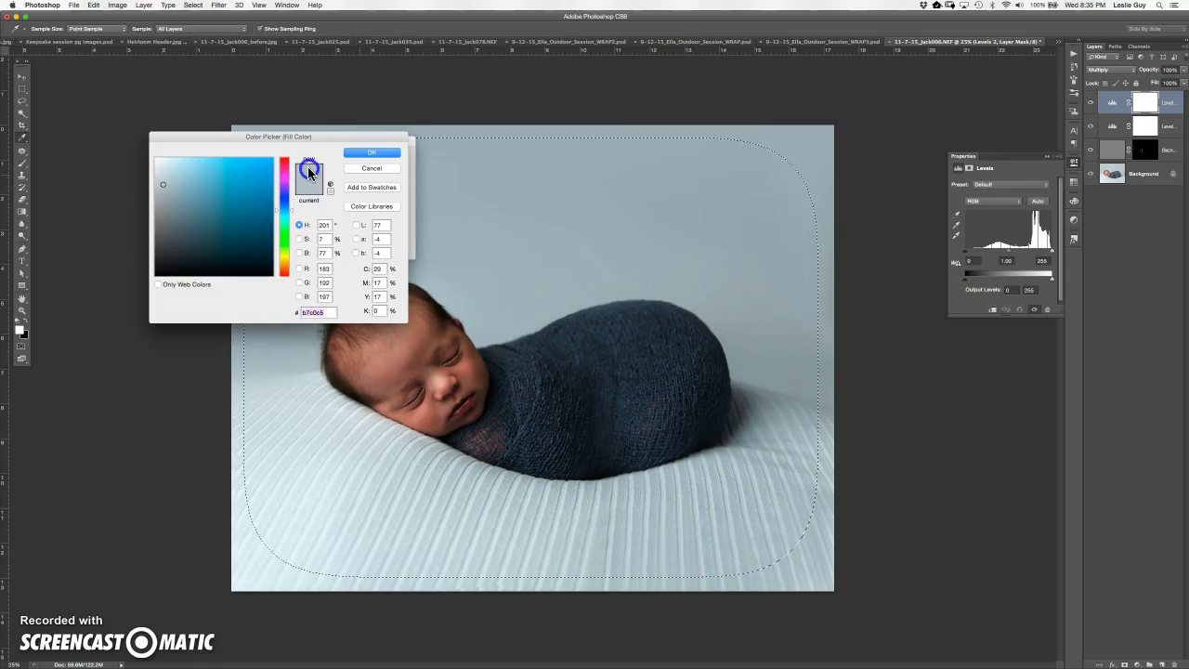
pyautogui.click(353, 172)
pyautogui.click(311, 169)
pyautogui.click(311, 169)
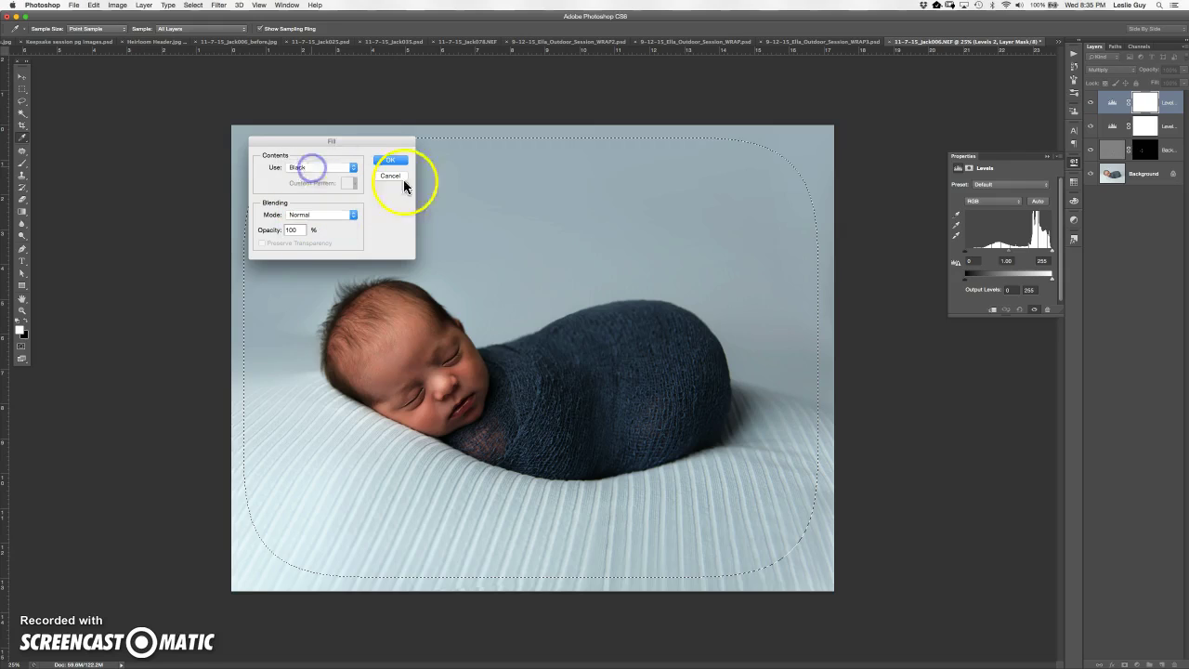
pyautogui.click(390, 162)
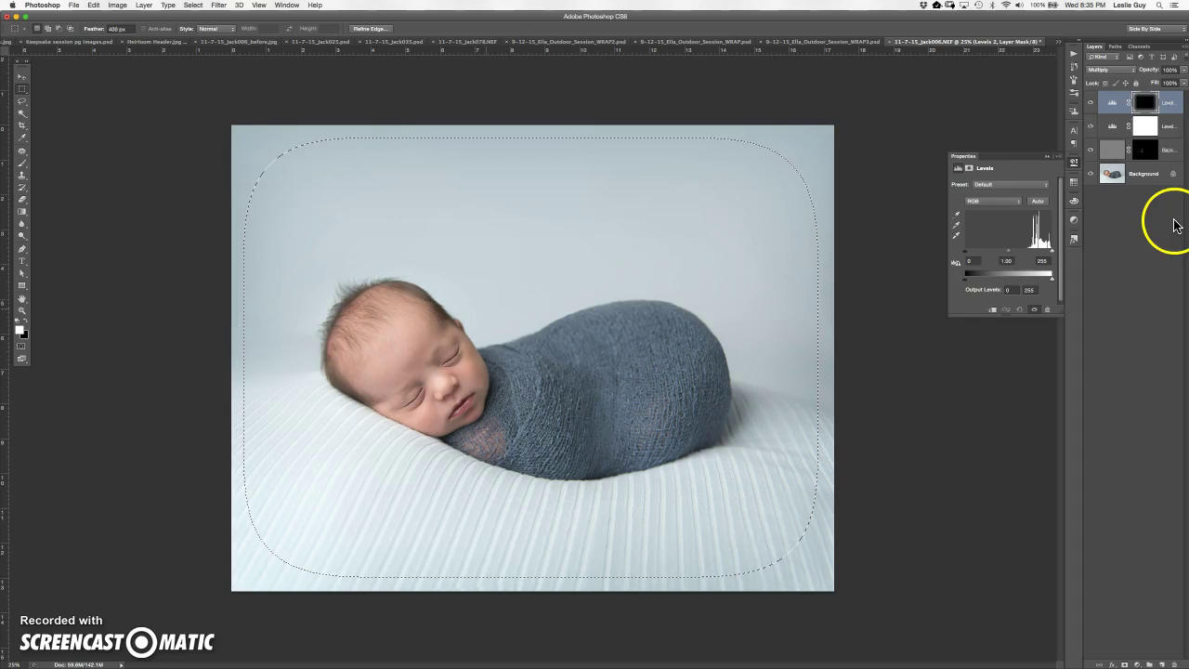
pyautogui.press('super+d')
# - Toggle the vignette Levels layer's visibility to compare the photo with and without it
pyautogui.click(1090, 104)
pyautogui.click(1090, 103)
pyautogui.click(1090, 108)
pyautogui.click(1090, 112)
pyautogui.click(1090, 105)
pyautogui.click(1091, 104)
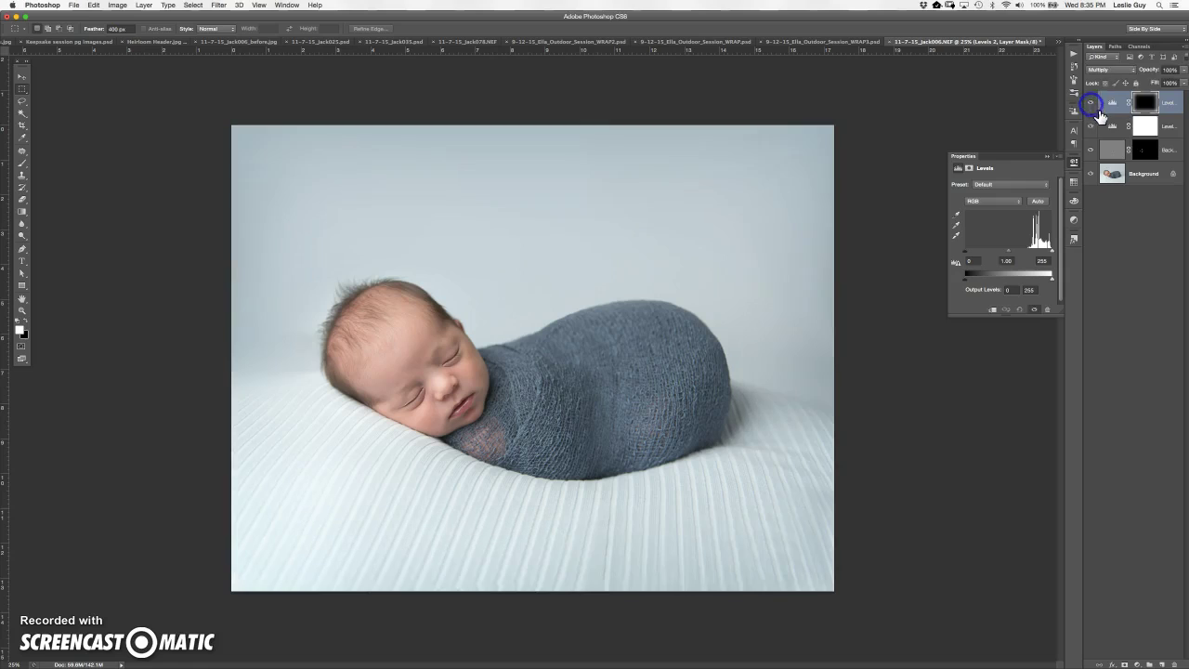
# - Run the MCP Chic (Subtle Matte) action on the photo
pyautogui.click(1074, 54)
pyautogui.moveTo(1061, 327); pyautogui.dragTo(1061, 174)
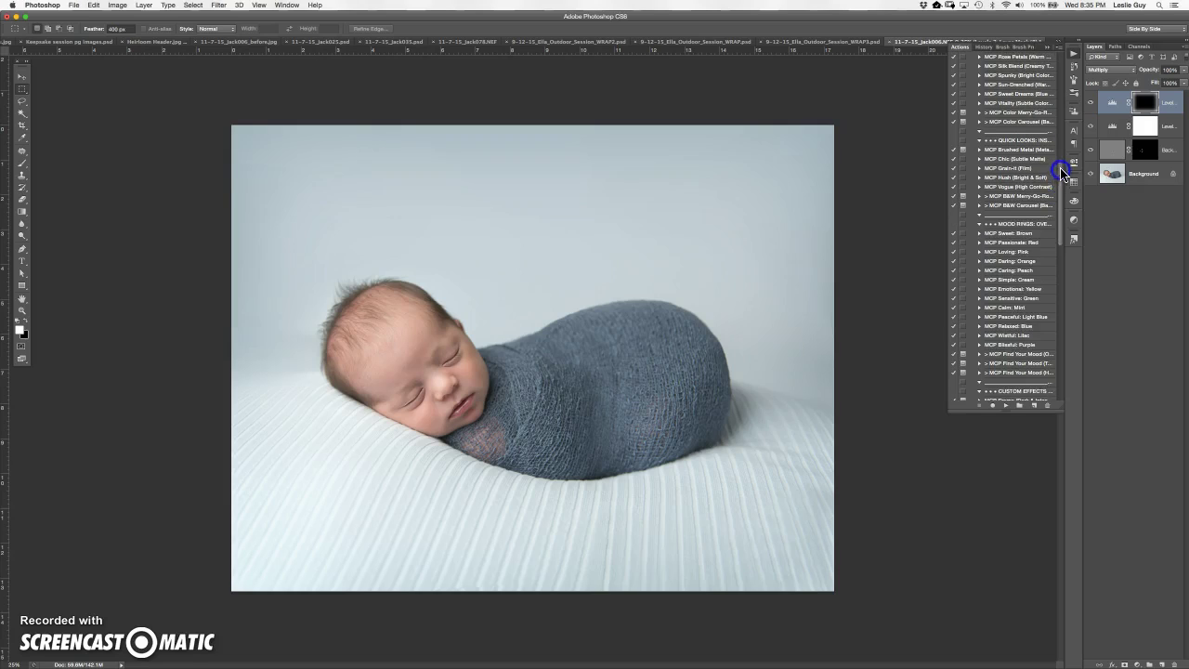
pyautogui.click(1004, 406)
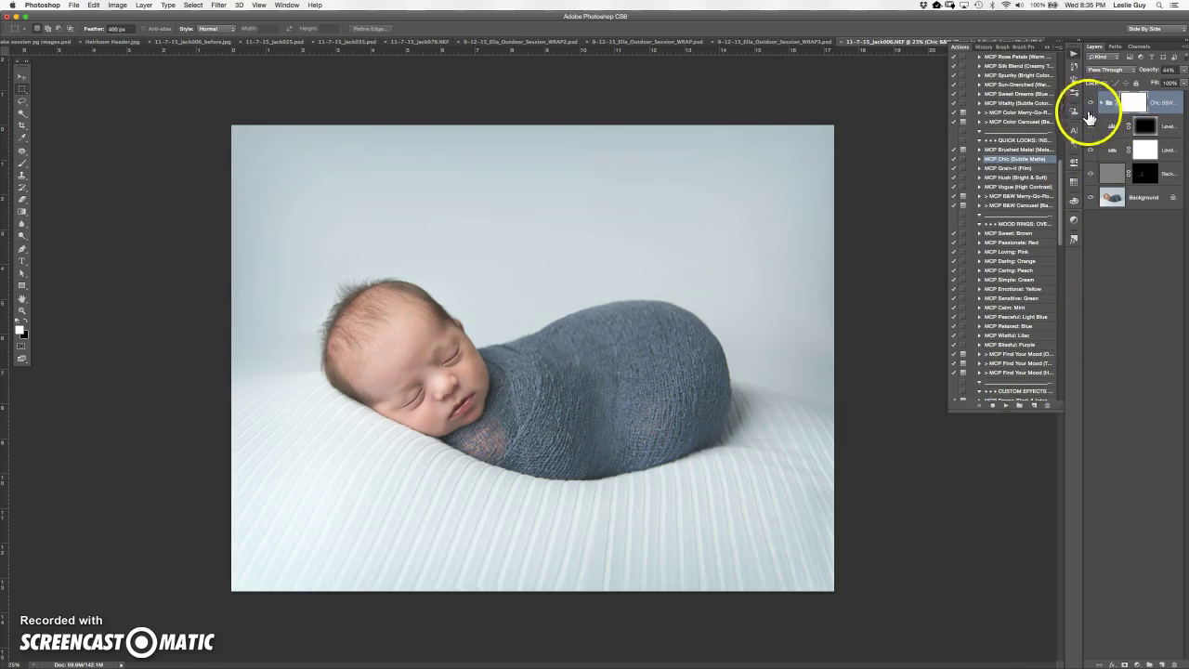
pyautogui.click(73, 4)
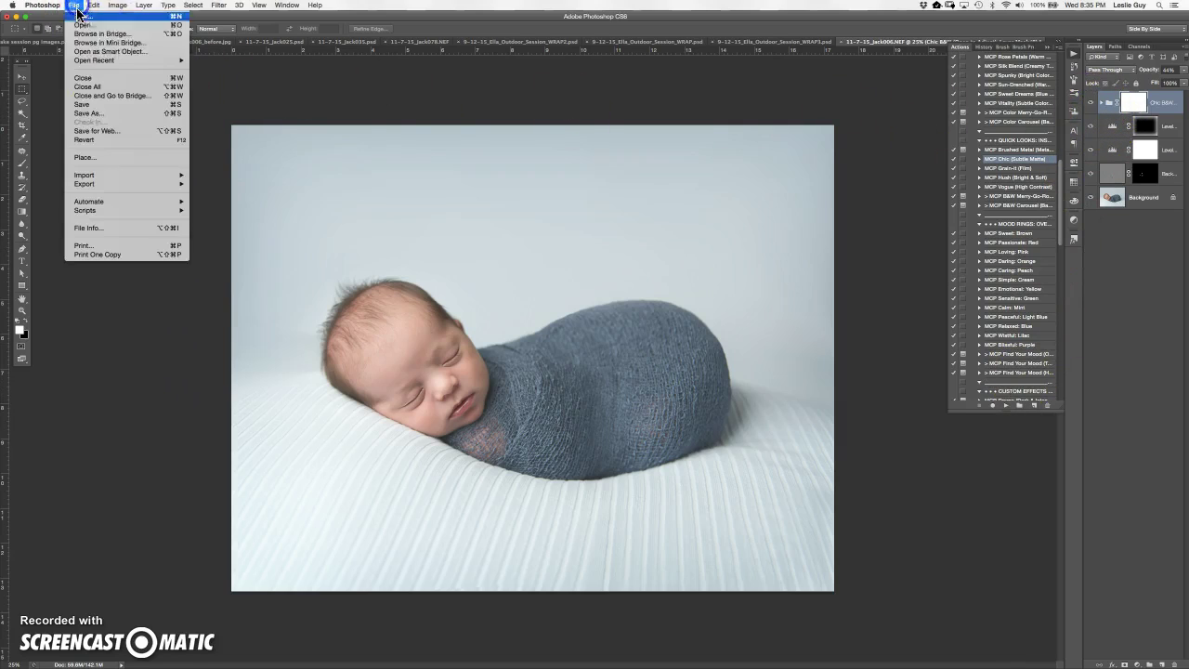
pyautogui.click(388, 15)
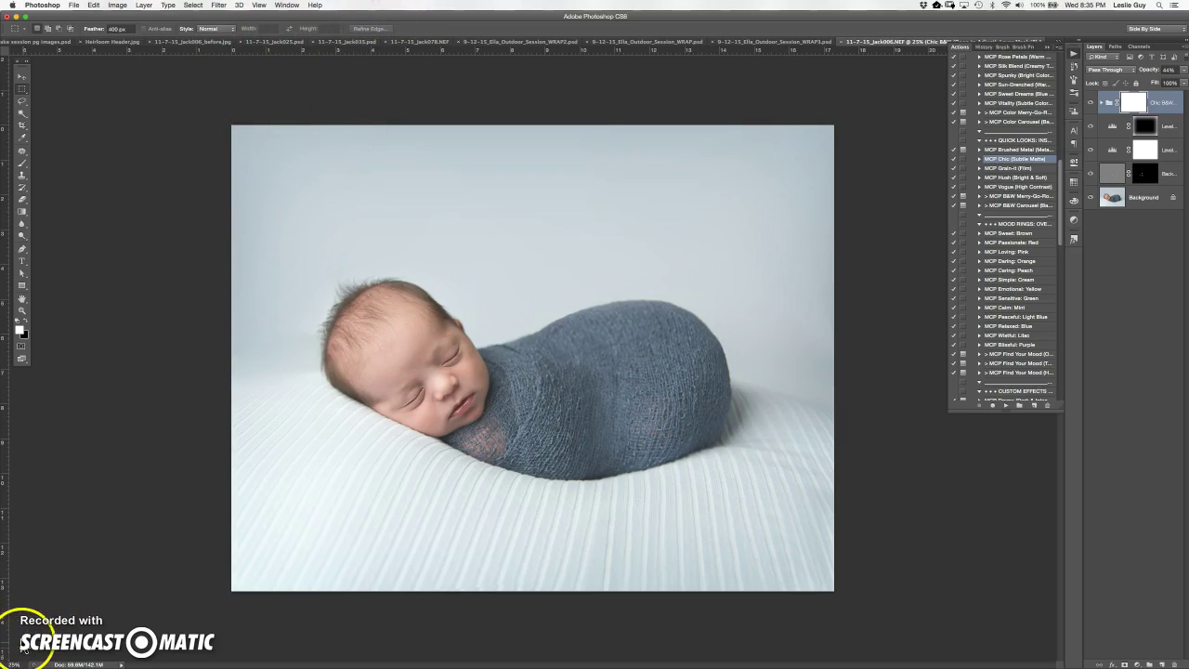